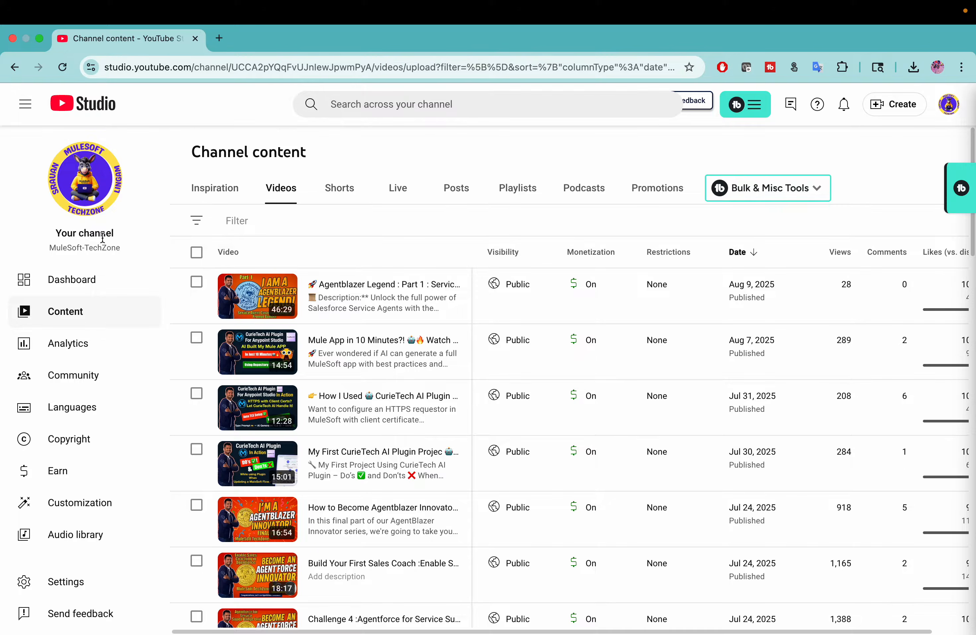
Step: View the MuleSoft-TechZone public channel page, close the Studio tab, and switch to Trailhead
click(88, 178)
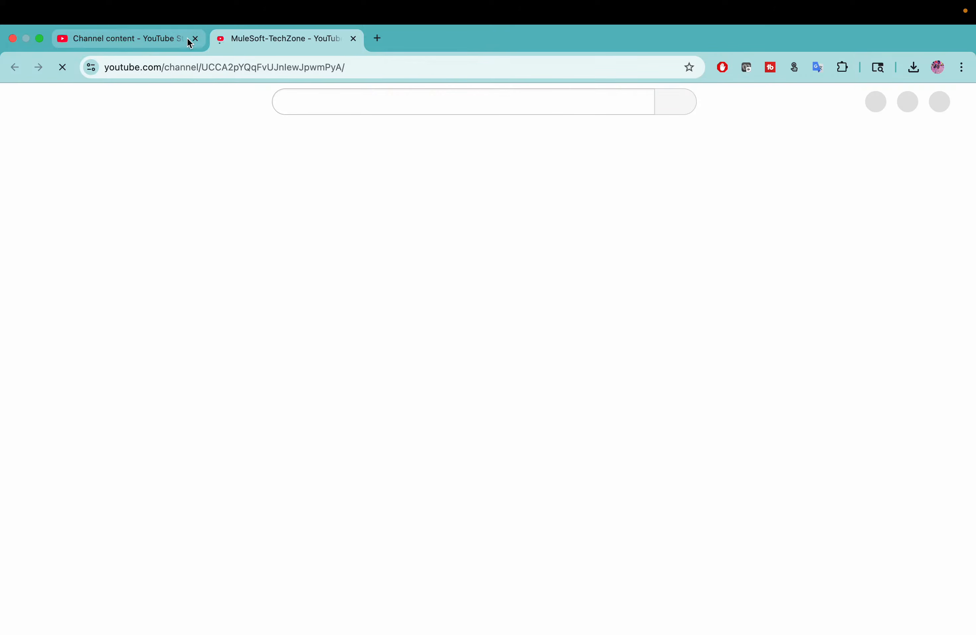
click(195, 39)
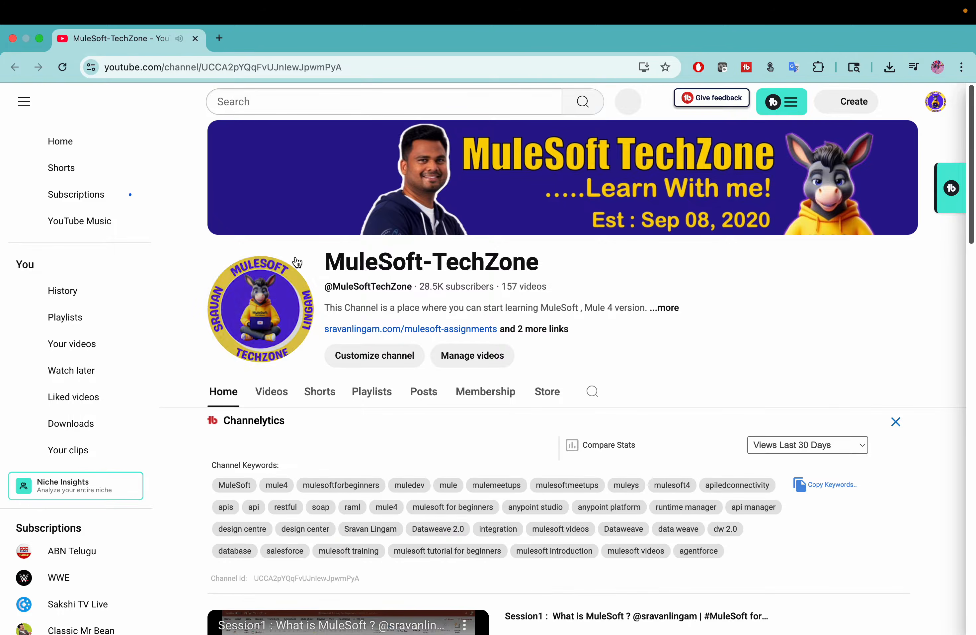
scroll(354, 336, down, 5)
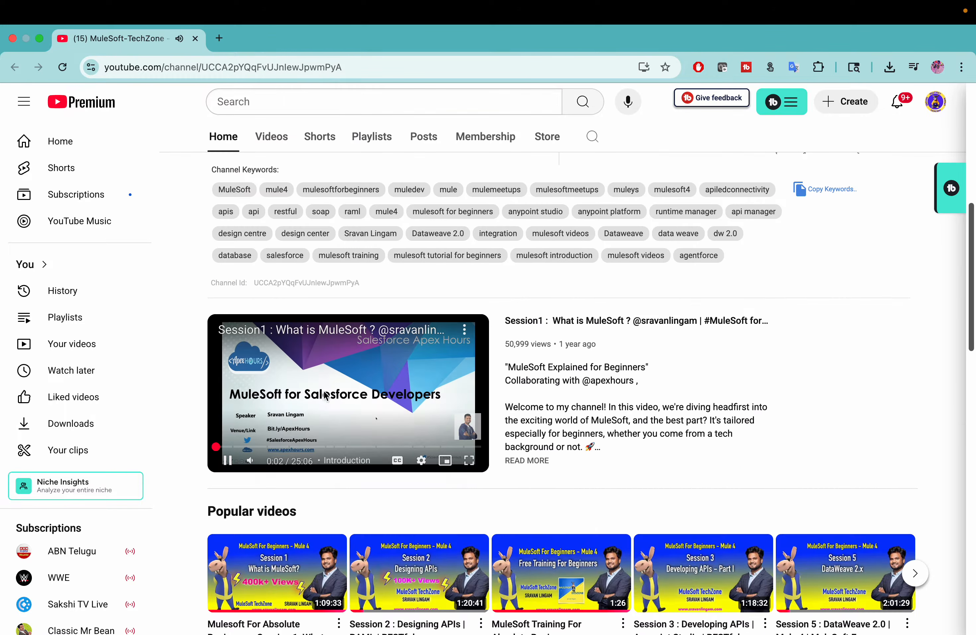
scroll(314, 404, up, 5)
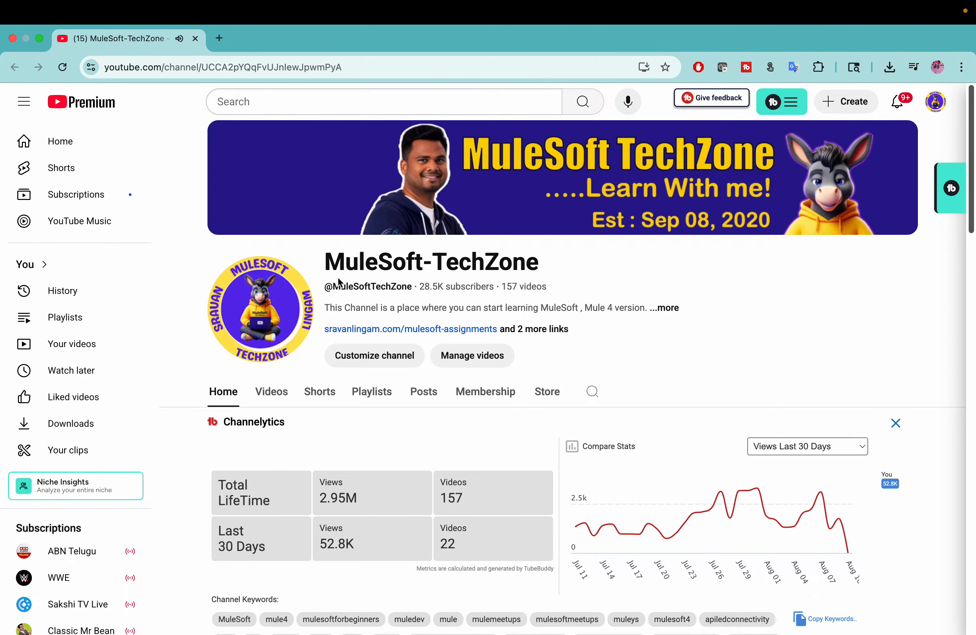
key(ctrl+Right)
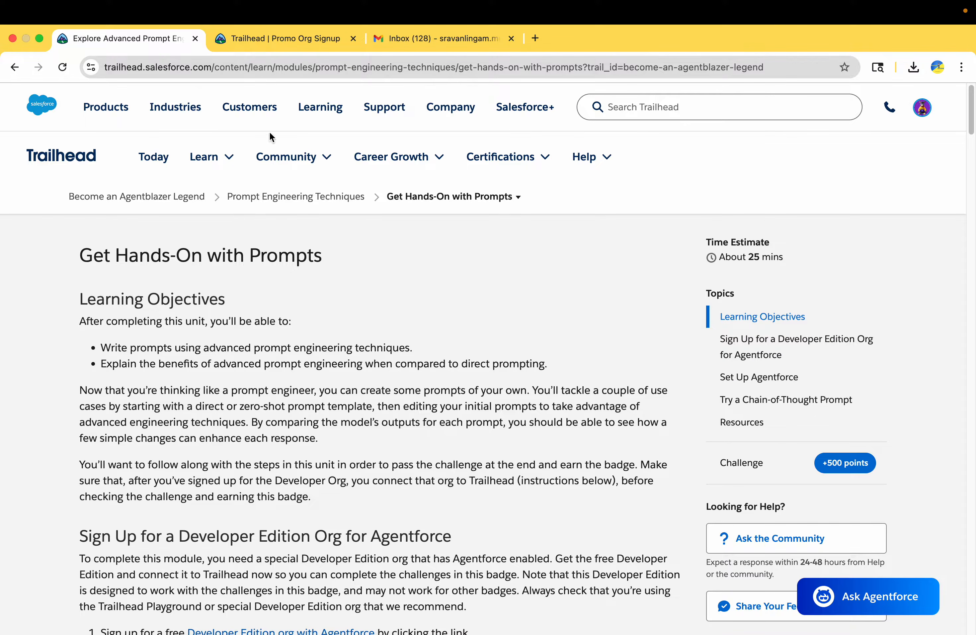
Step: Check the org signup page, then load trailhead.salesforce.com/agentblazer in a new tab
click(278, 40)
click(125, 43)
click(534, 38)
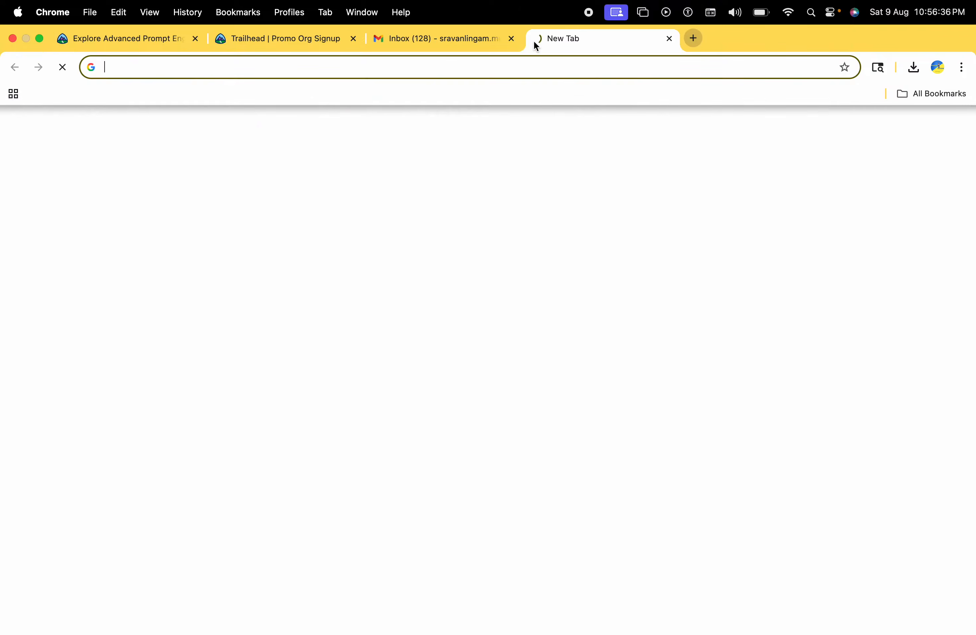
text(tra)
key(Return)
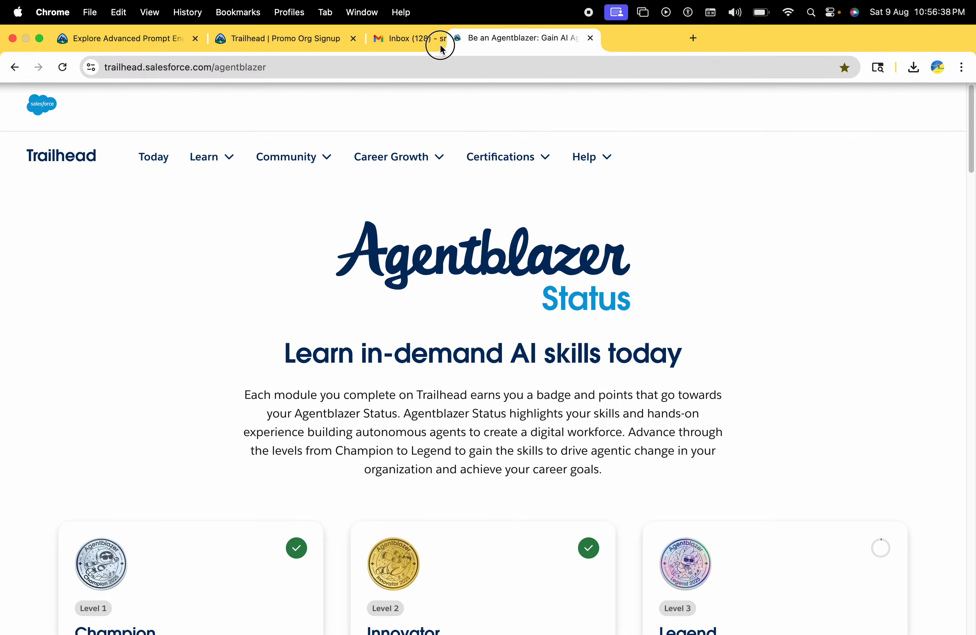
Step: Continue the Legend-level trail and scroll down to its list of modules
drag(440, 48, 295, 53)
scroll(797, 526, down, 6)
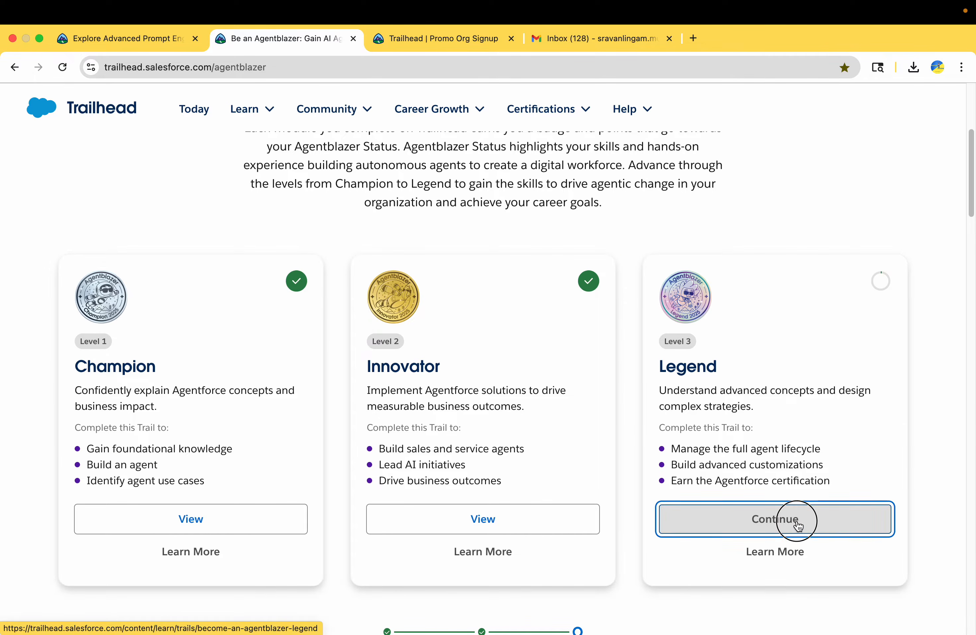
click(797, 525)
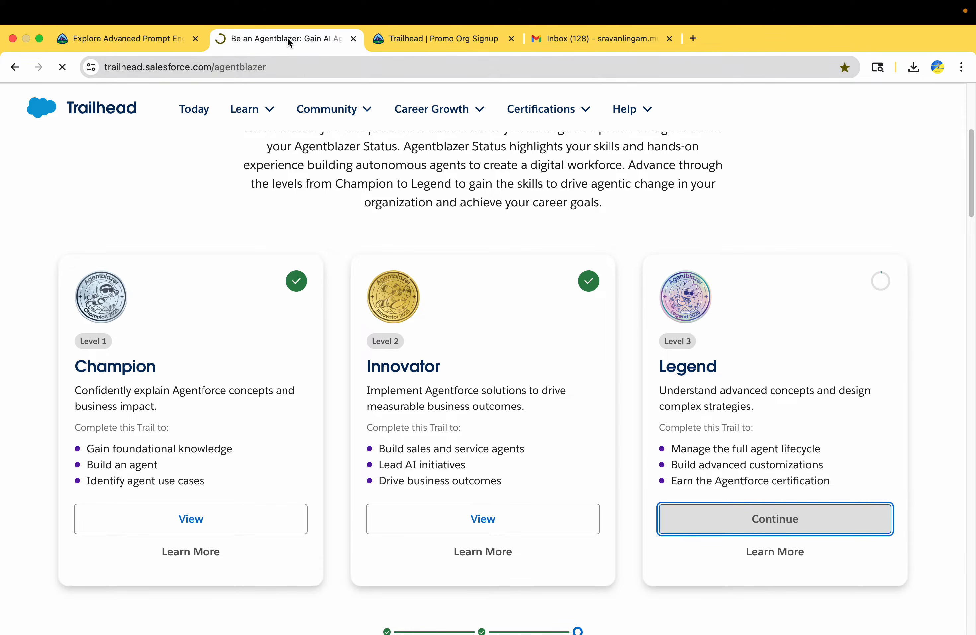
drag(289, 40, 185, 39)
scroll(549, 451, down, 8)
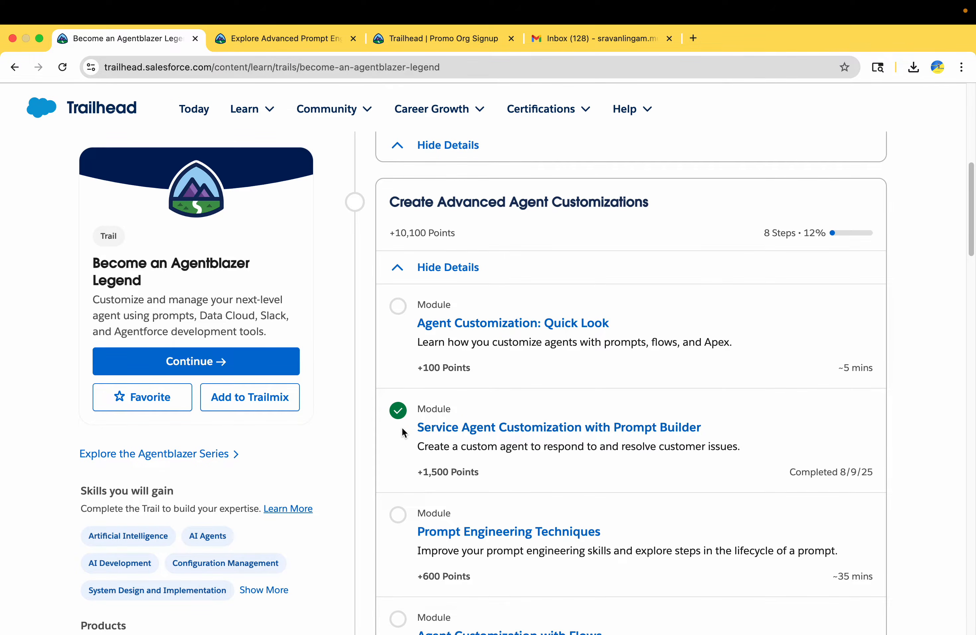
drag(402, 427, 717, 434)
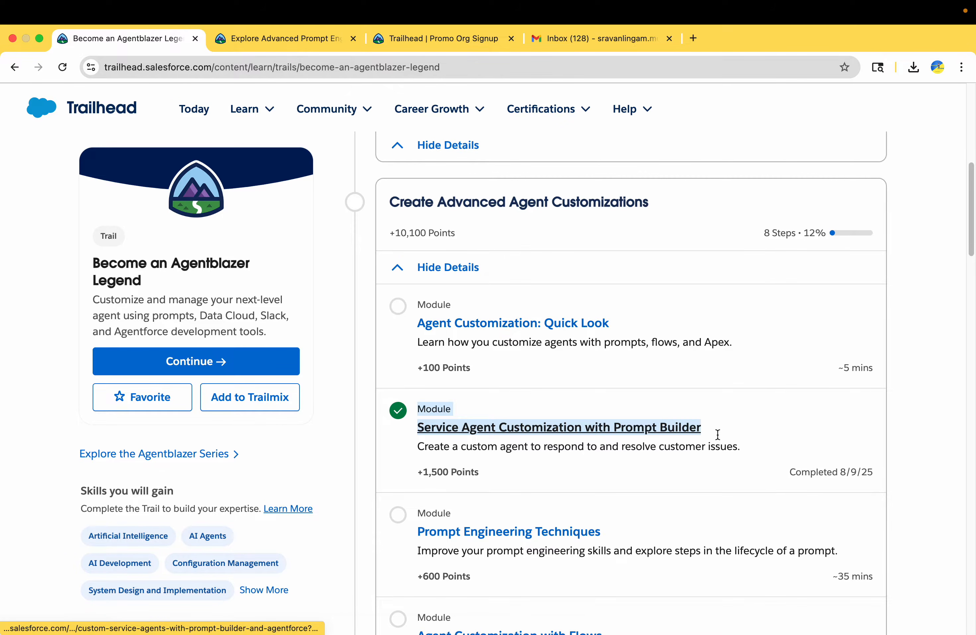
scroll(718, 434, down, 3)
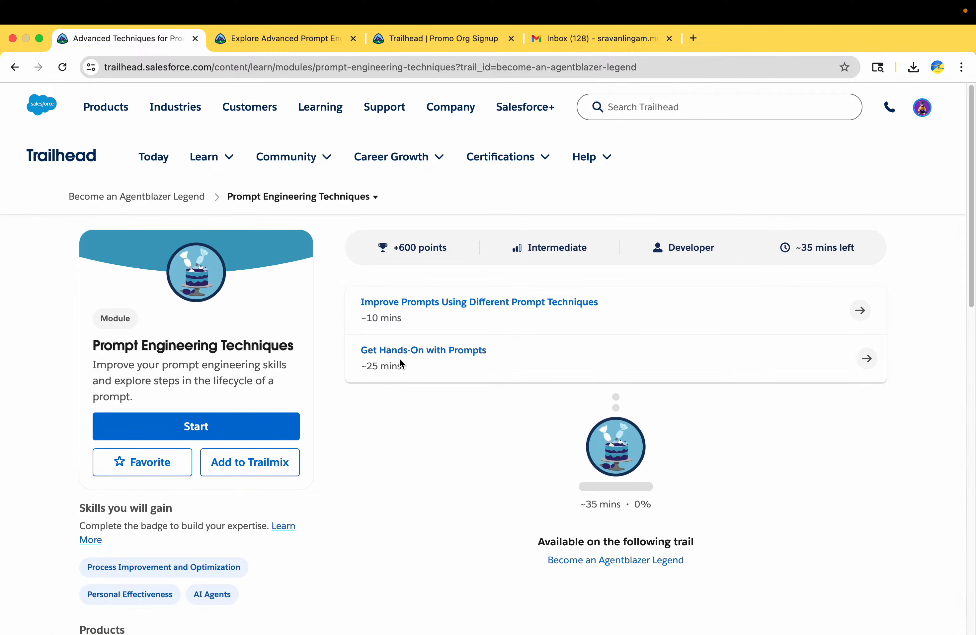
Step: Open the Get Hands-On with Prompts unit and close the duplicate unit tab
drag(344, 347, 496, 349)
click(287, 36)
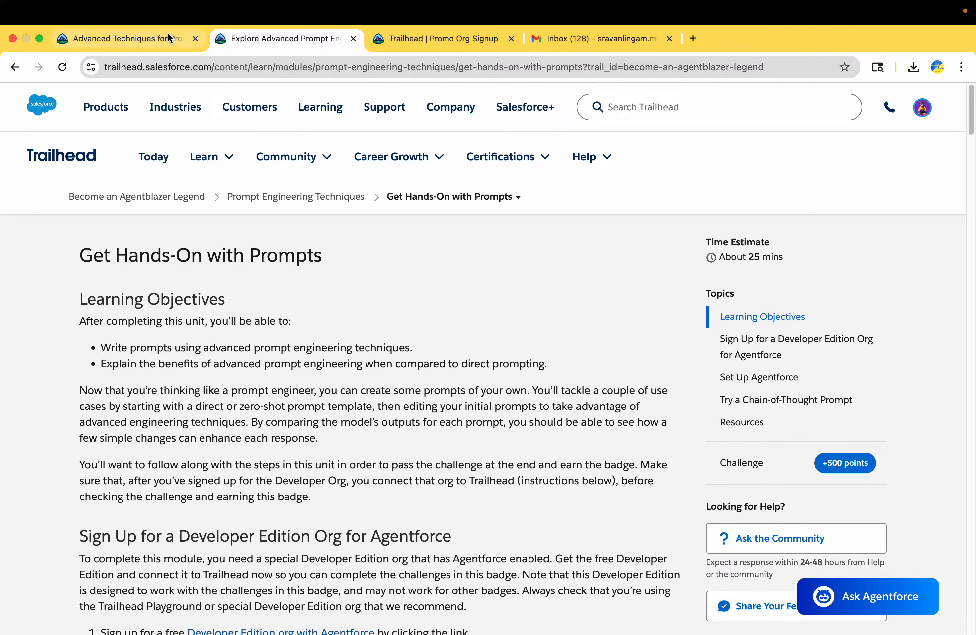
click(161, 40)
click(417, 347)
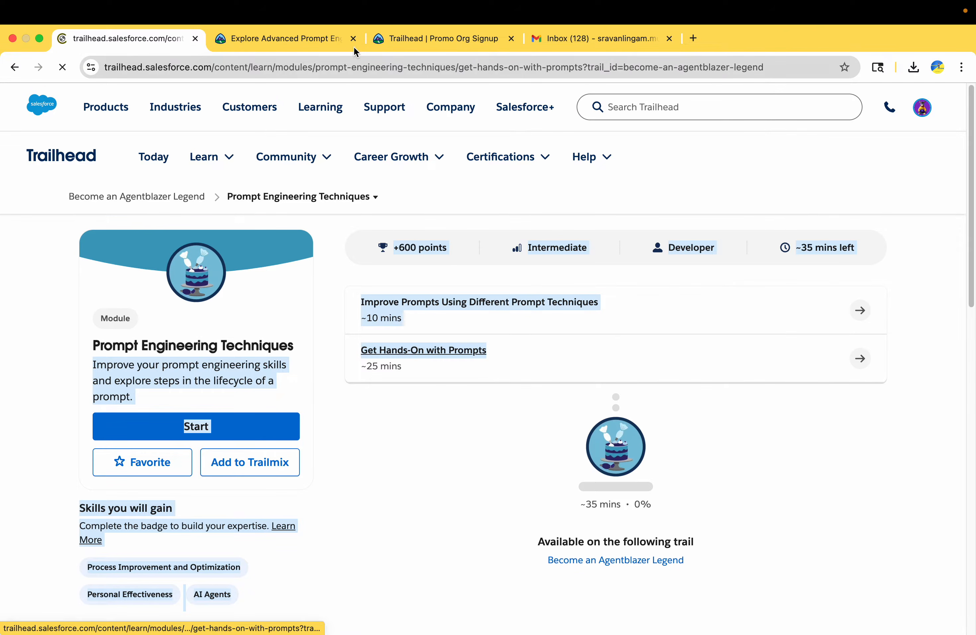
click(353, 38)
Step: Open the Developer Edition org with Agentforce signup form from the unit's instructions
scroll(347, 237, down, 8)
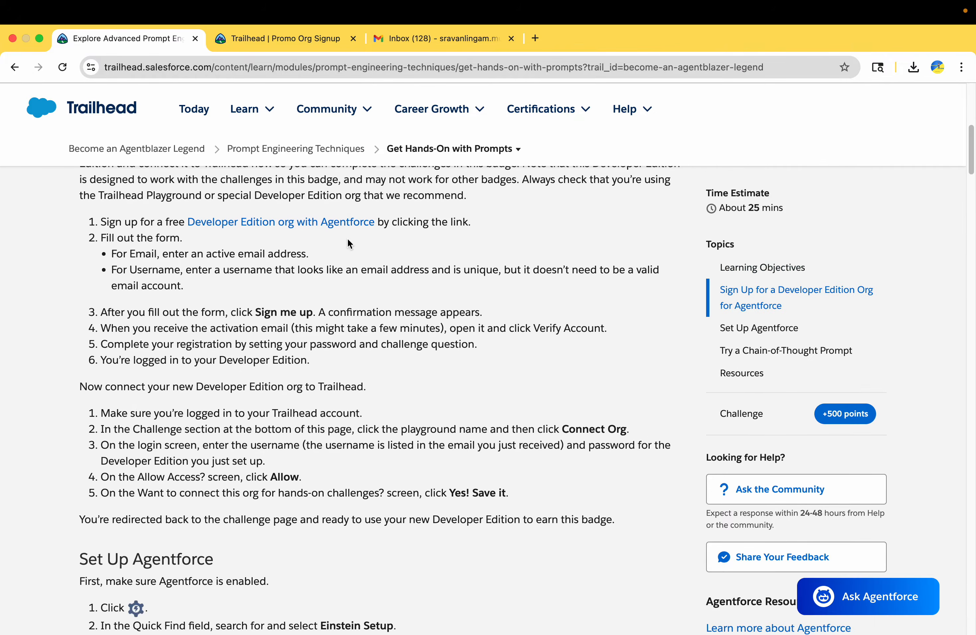
scroll(320, 243, up, 8)
scroll(321, 244, down, 5)
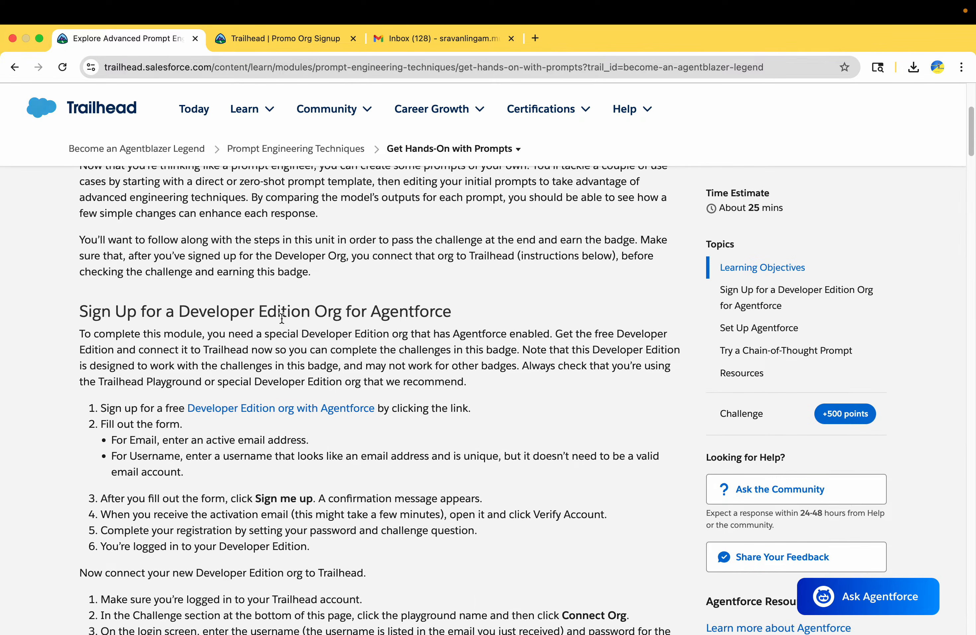
drag(100, 406, 442, 405)
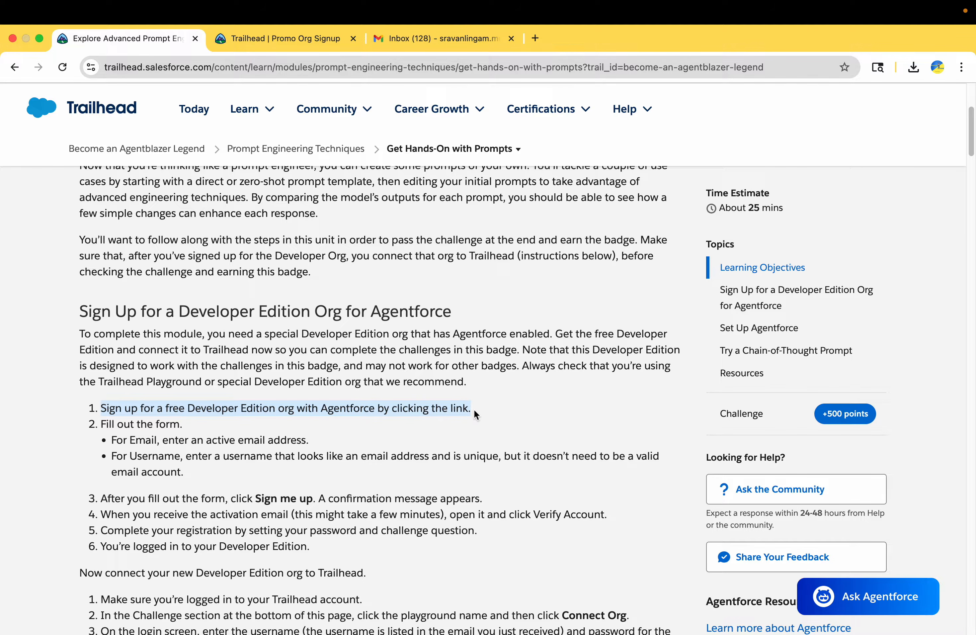
click(400, 411)
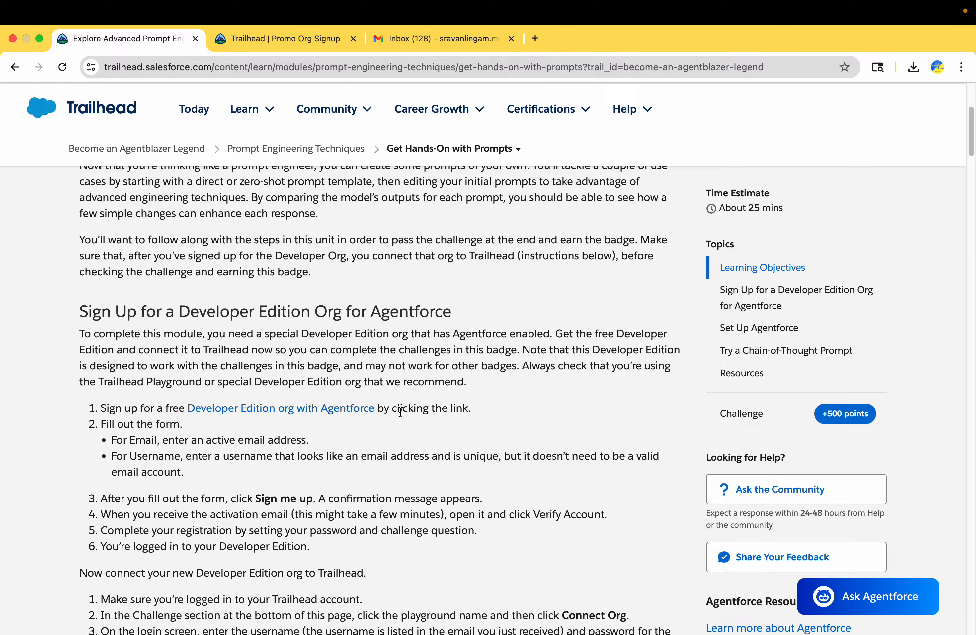
click(352, 409)
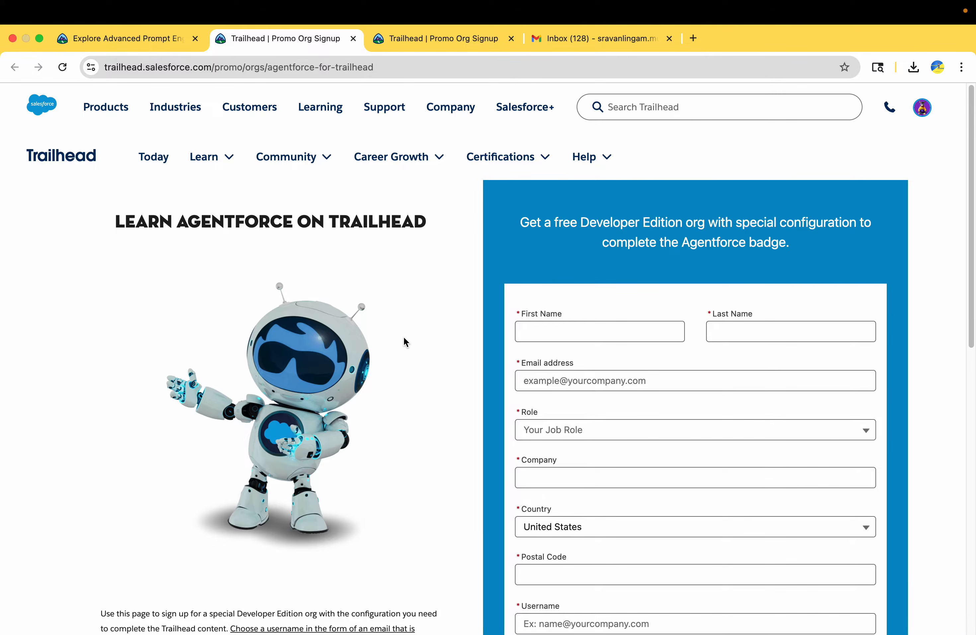
Step: Go back to the Get Hands-On with Prompts tab and on to the Legend trail page
scroll(634, 337, down, 5)
scroll(629, 344, up, 5)
drag(580, 223, 638, 252)
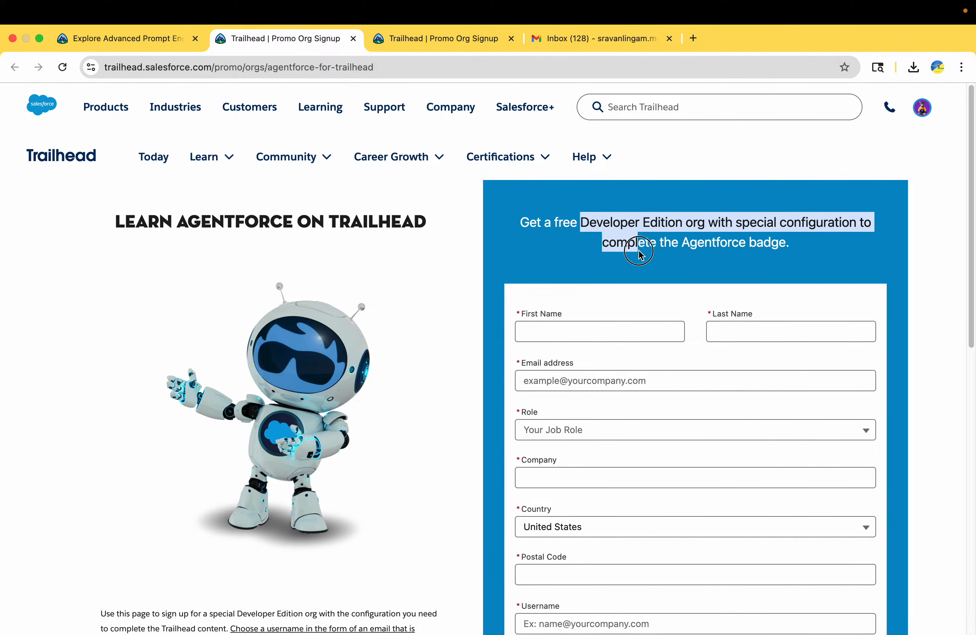
click(148, 39)
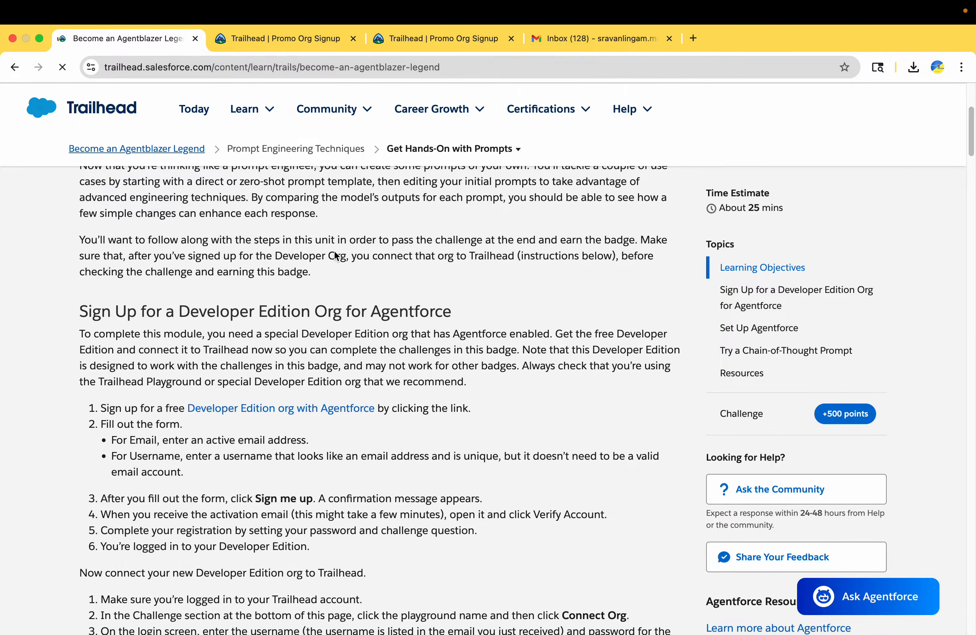
scroll(481, 418, down, 10)
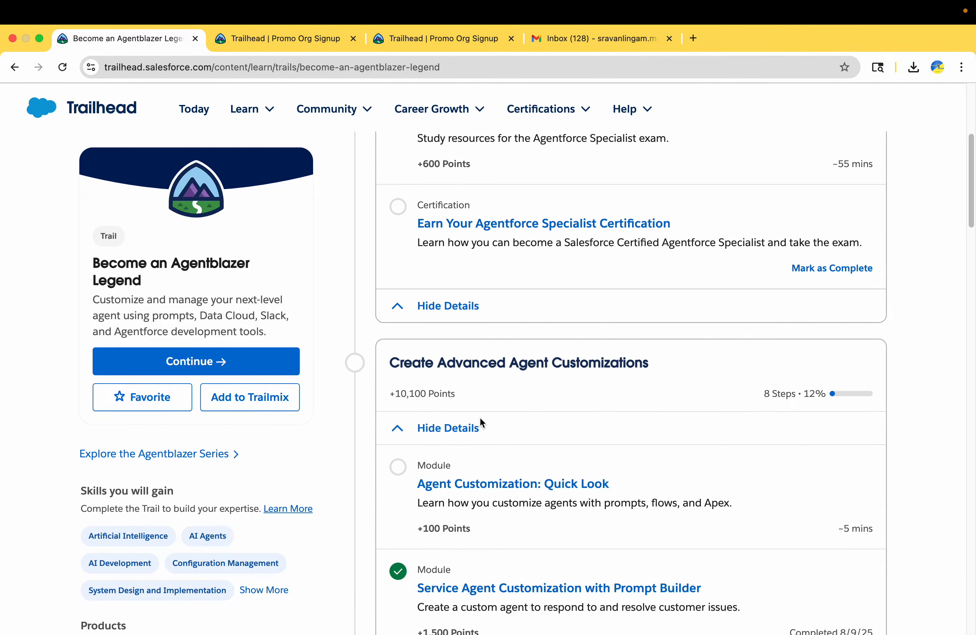
Step: Open the Prompt Builder Developer Edition signup from Service Agent Customization's Craft an Effective Prompt Template unit
click(508, 351)
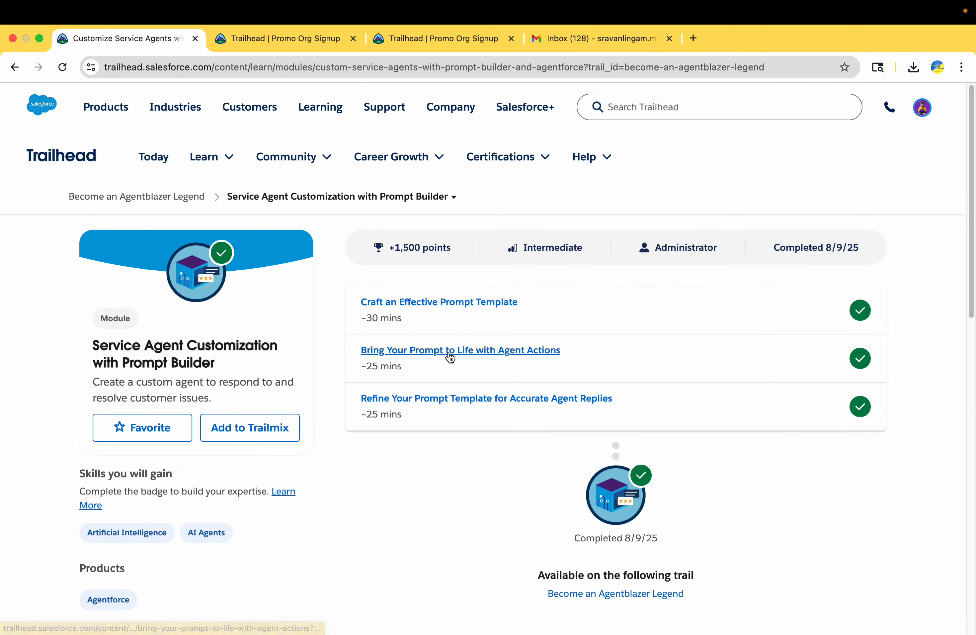
click(458, 304)
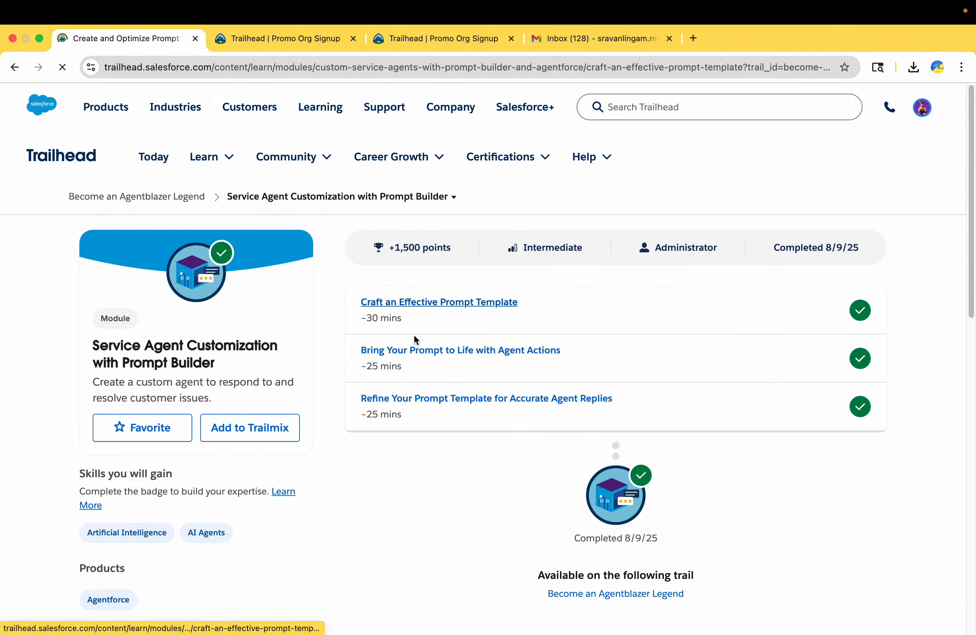
scroll(384, 390, down, 10)
scroll(384, 391, down, 20)
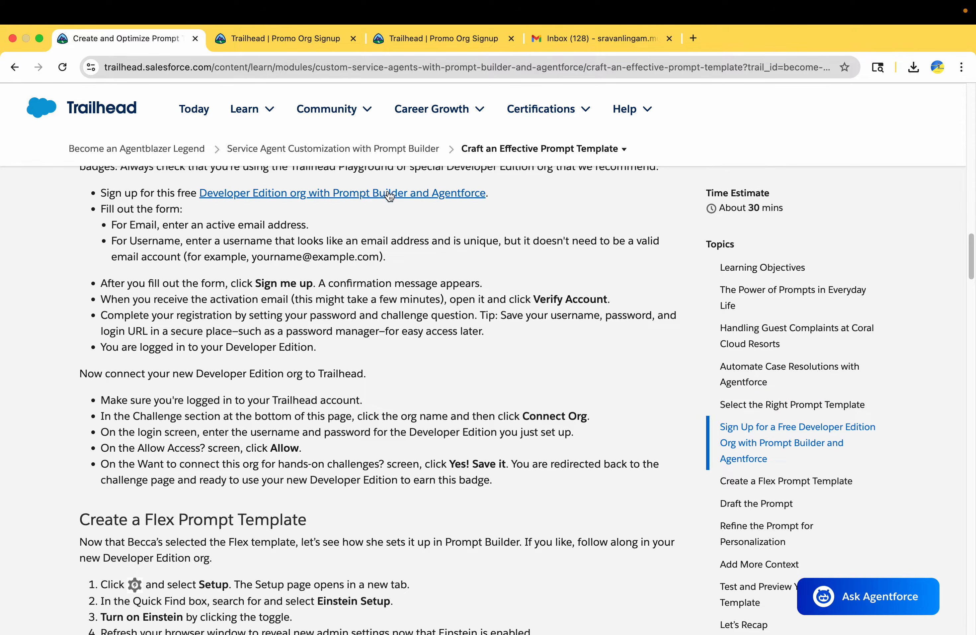
click(389, 195)
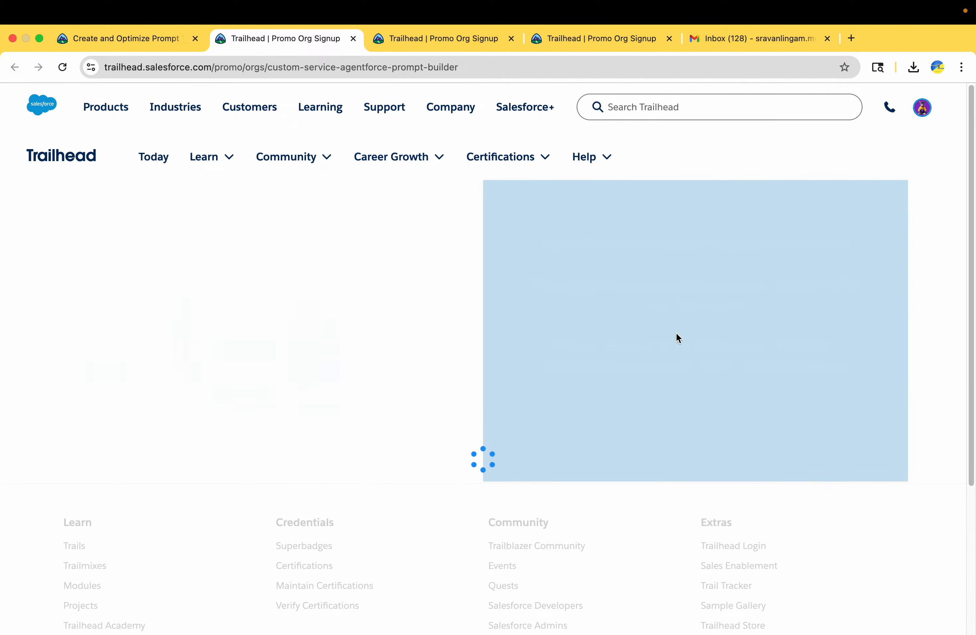
Step: Close the duplicate Agentforce signup and Prompt Builder signup tabs, leaving the confirmation page
drag(625, 224, 717, 263)
triple_click(625, 244)
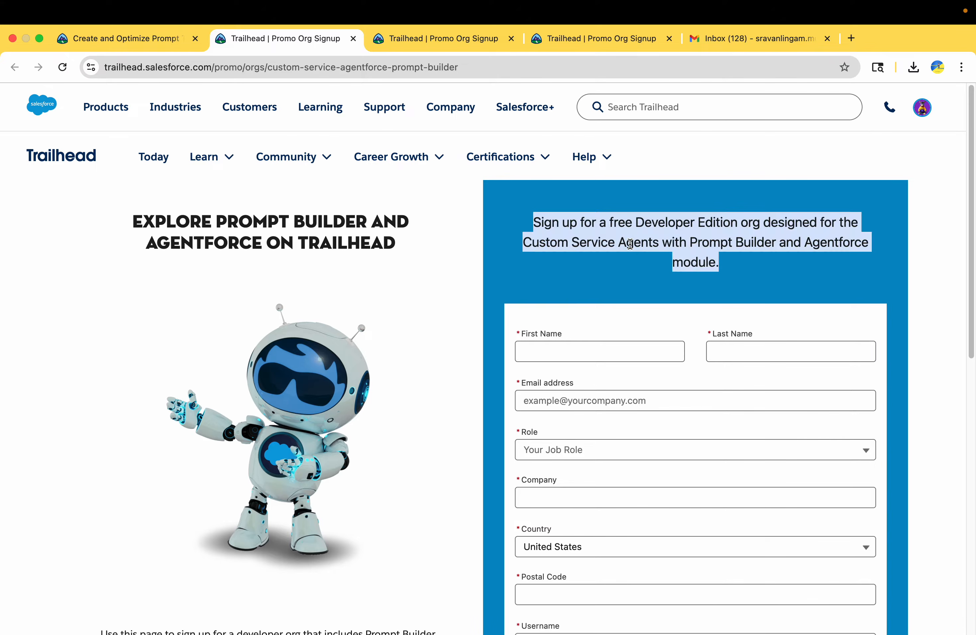
click(424, 40)
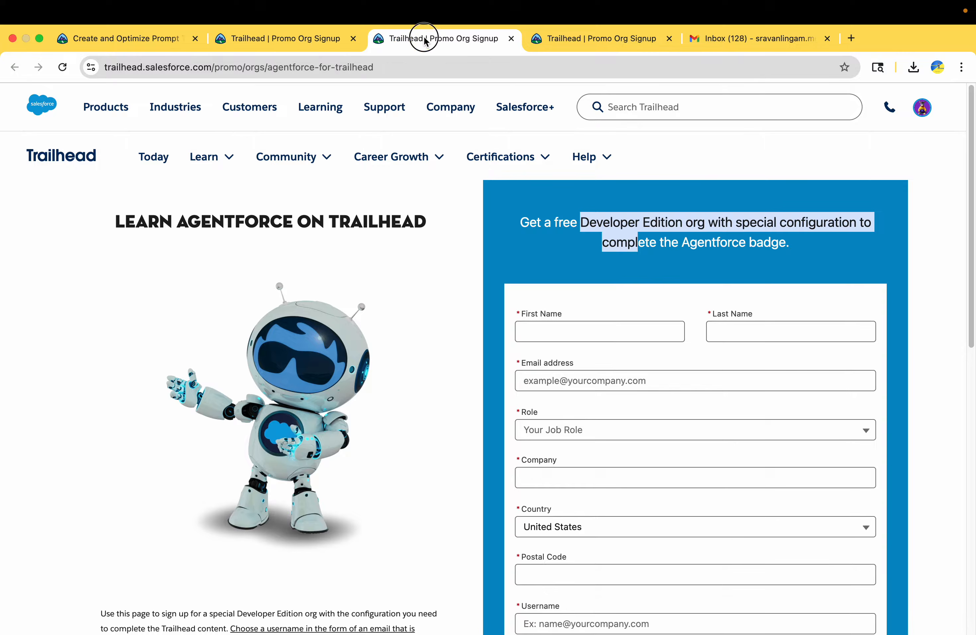
double_click(711, 246)
click(511, 38)
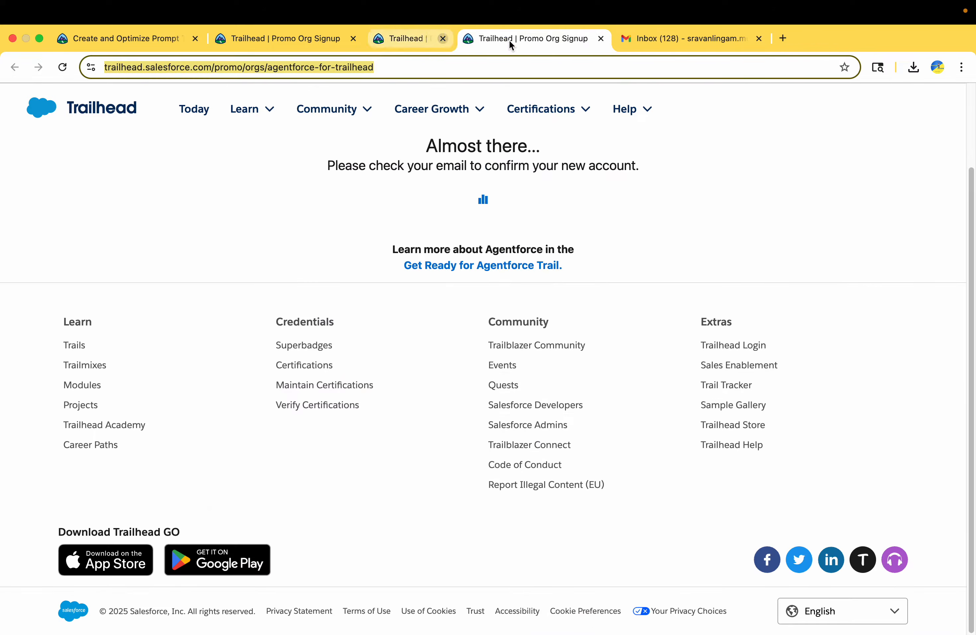
click(346, 43)
click(354, 38)
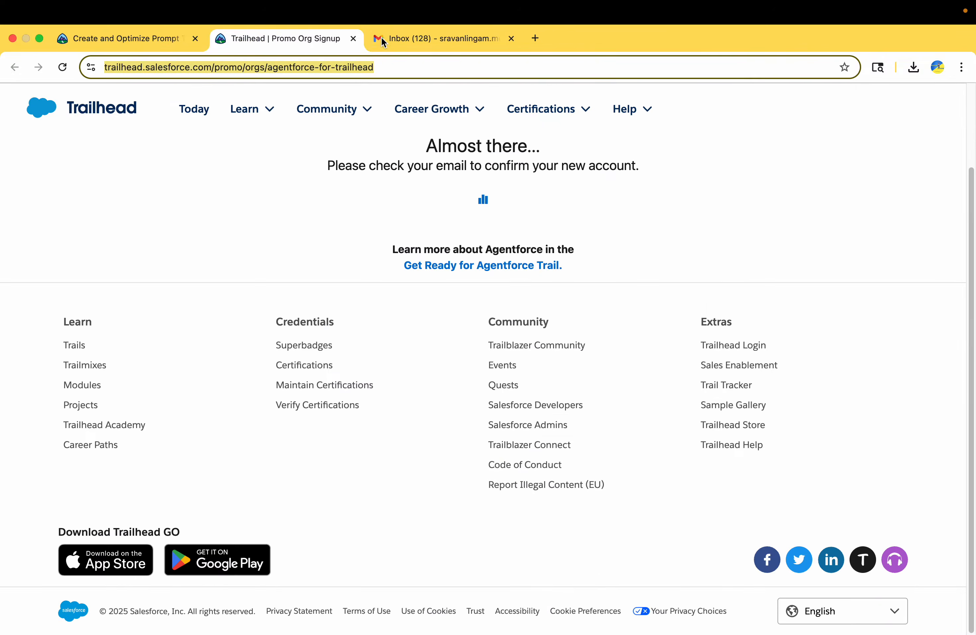
Step: Open the 'Welcome to Salesforce: Verify your account' email, copy the username, and verify the account
click(386, 38)
click(346, 228)
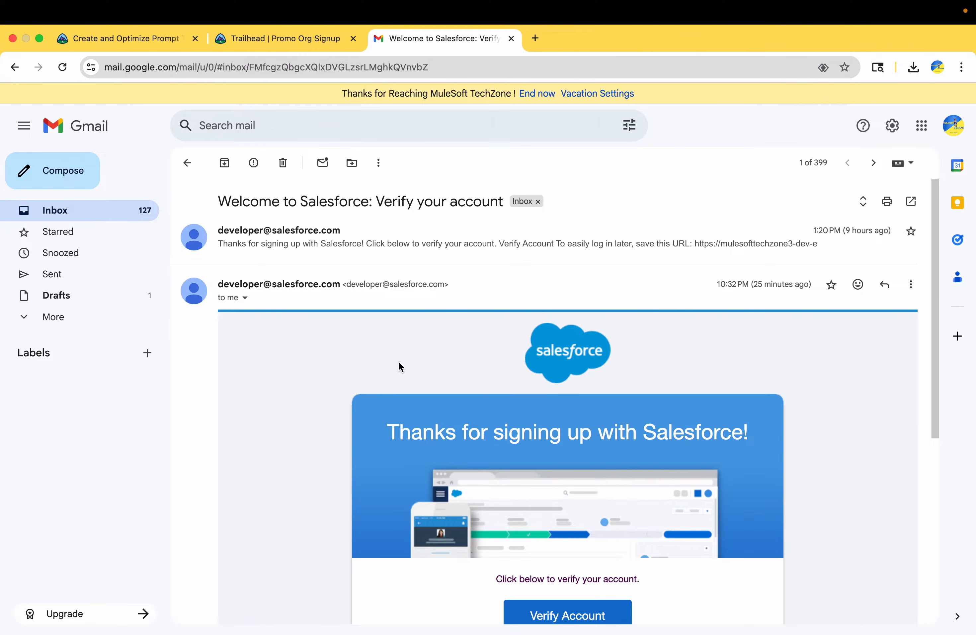
scroll(398, 361, down, 7)
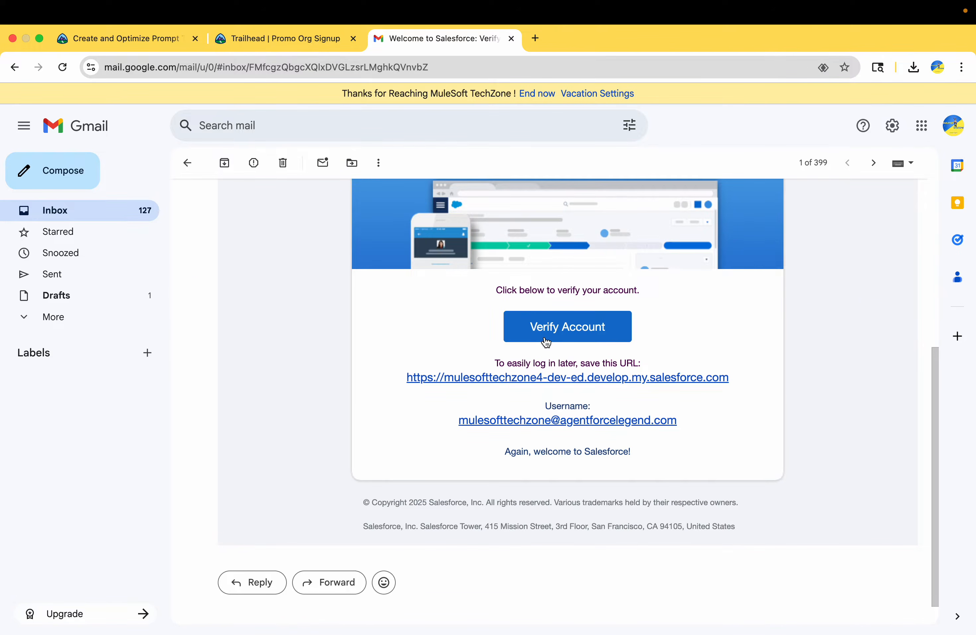
drag(693, 427, 439, 420)
key(super+c)
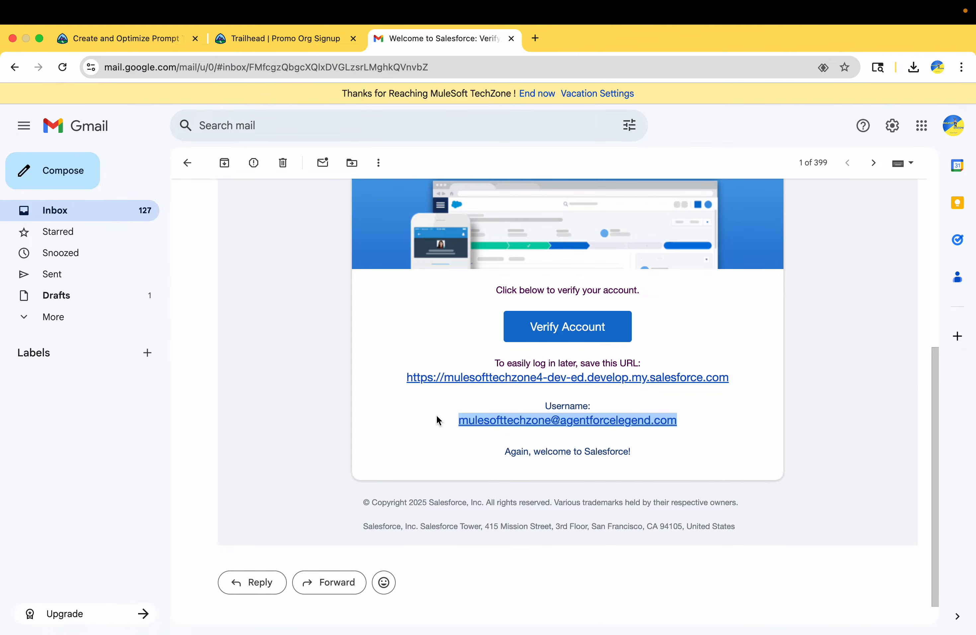
click(589, 336)
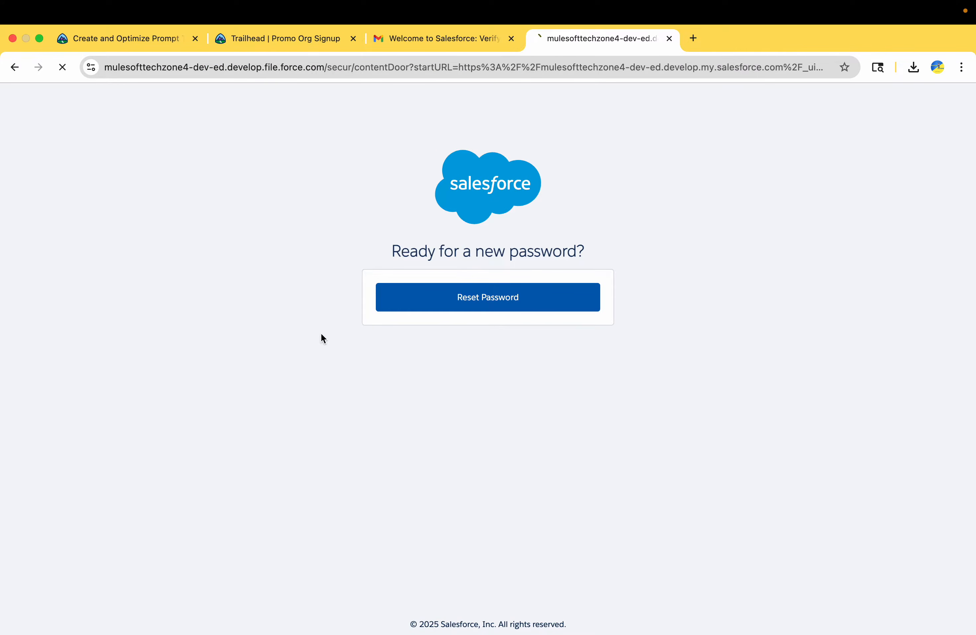
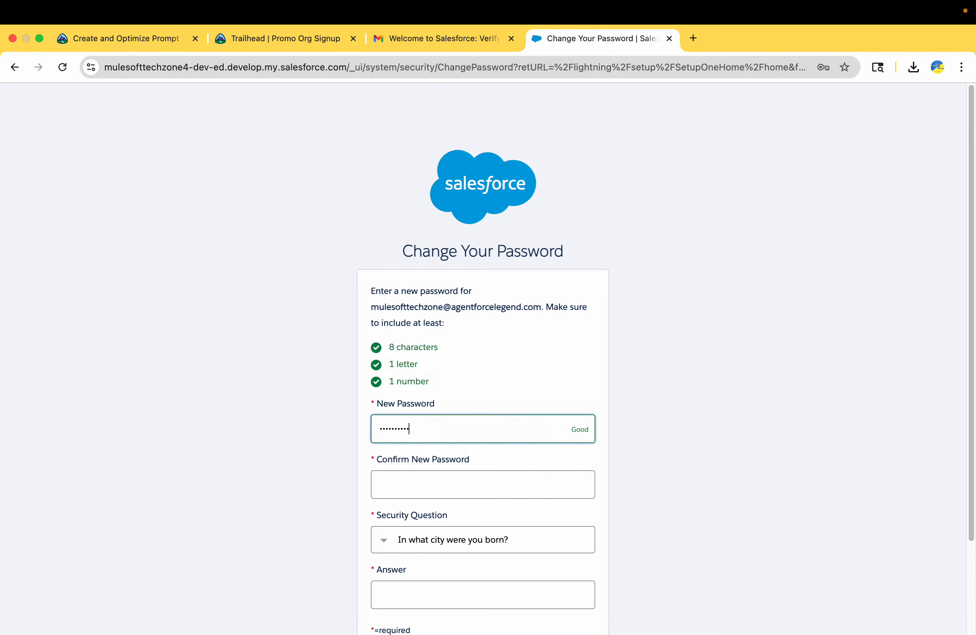
Step: Enter and confirm the new org password, fill in the security answer, and submit
key(Tab)
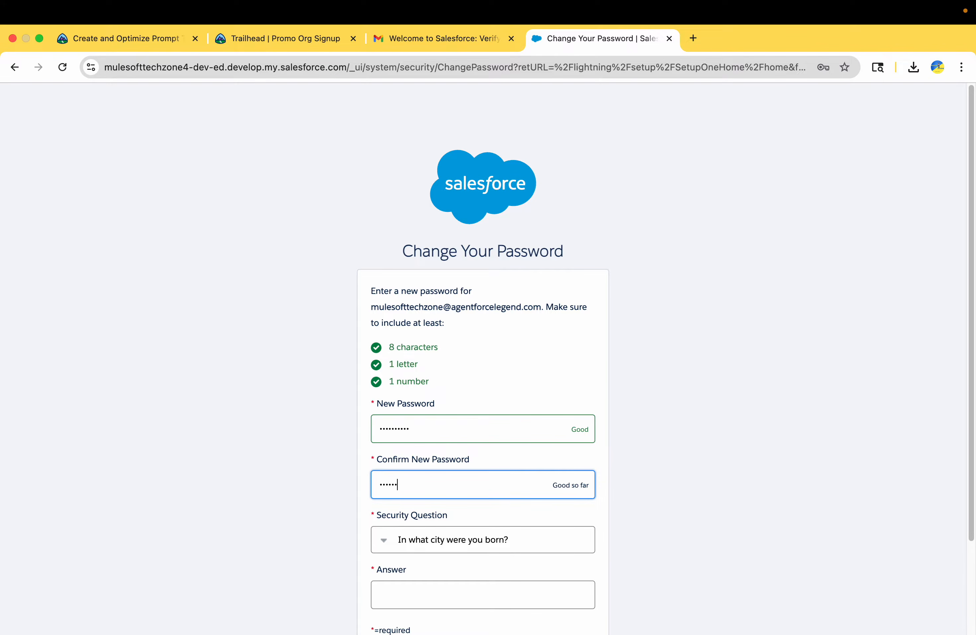
key(Tab)
key(Tab)
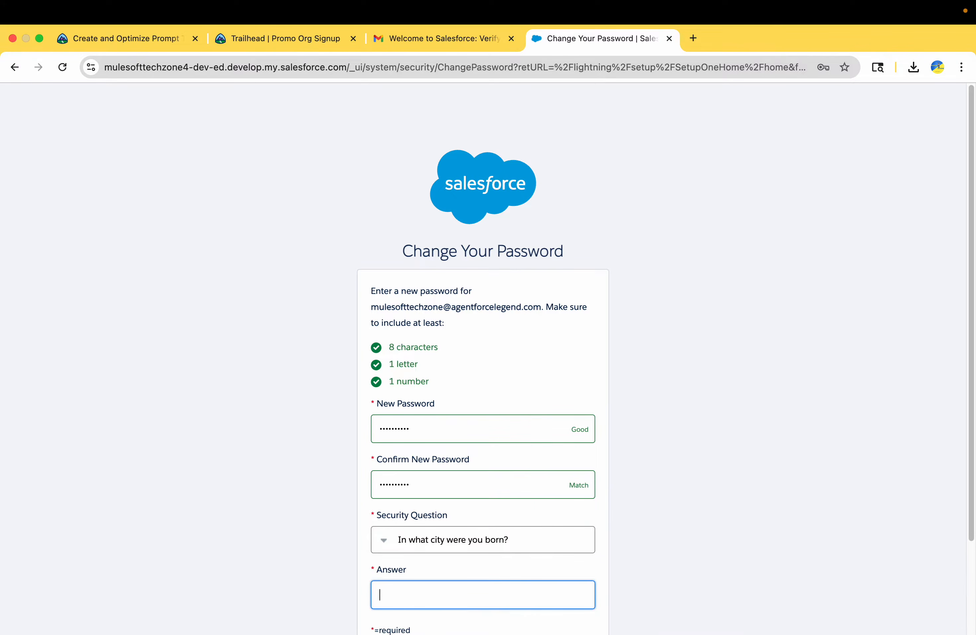
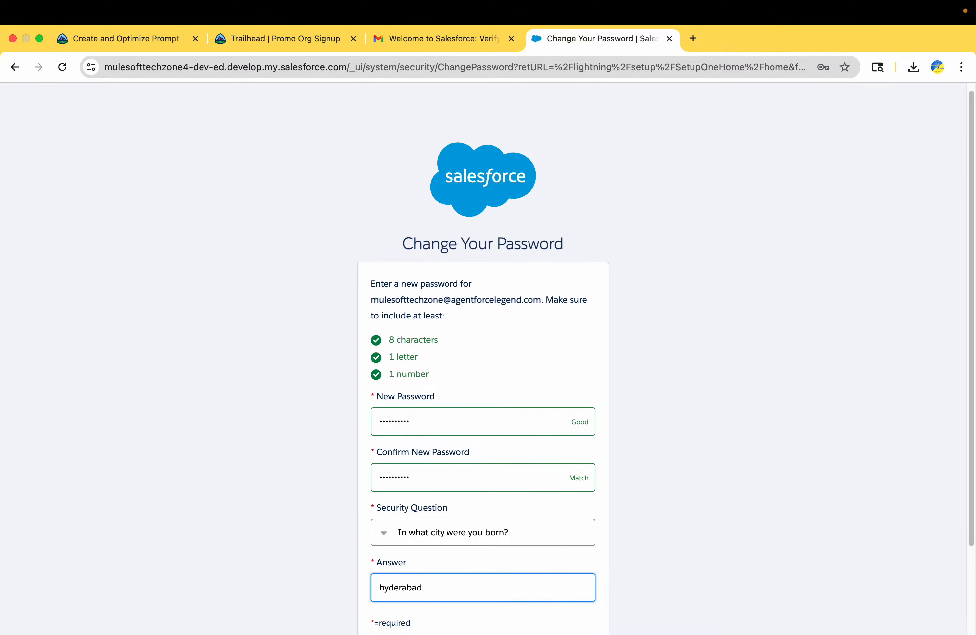
scroll(453, 451, down, 3)
click(446, 548)
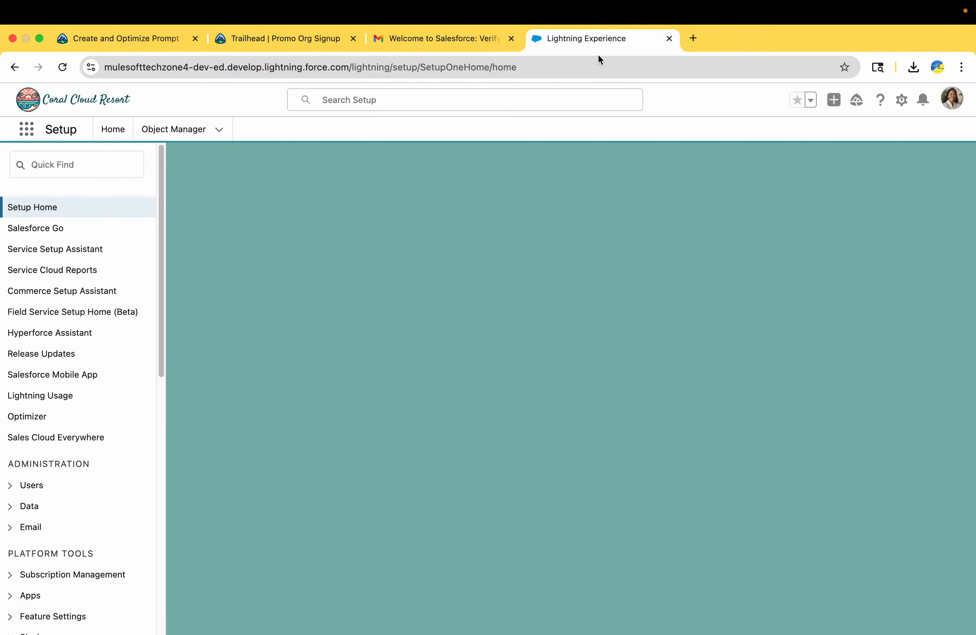
Step: Close the Gmail and Trailhead signup tabs and go back to the Become an Agentblazer Legend trail
drag(611, 39, 453, 39)
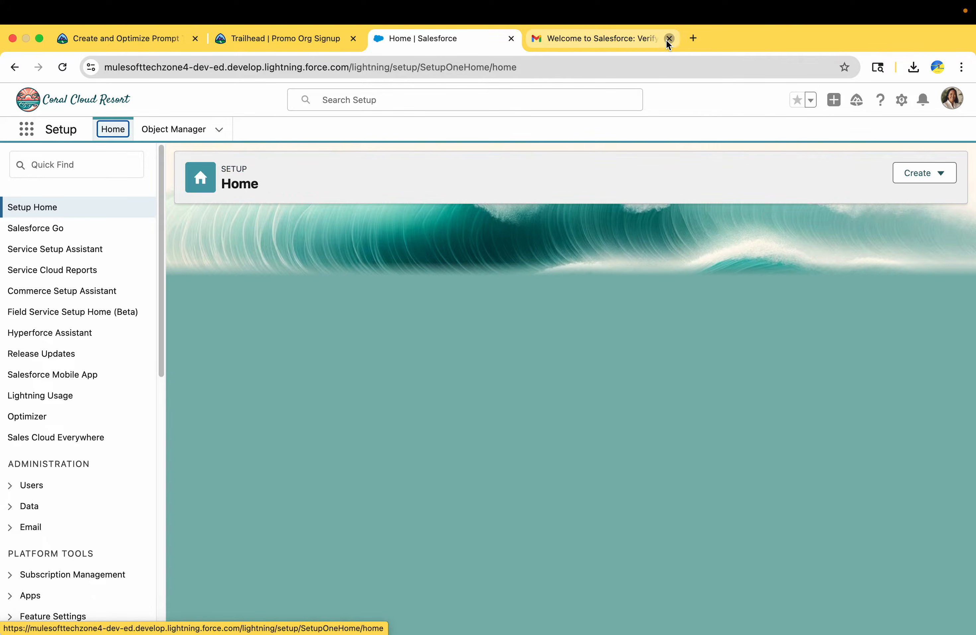
click(669, 38)
click(303, 32)
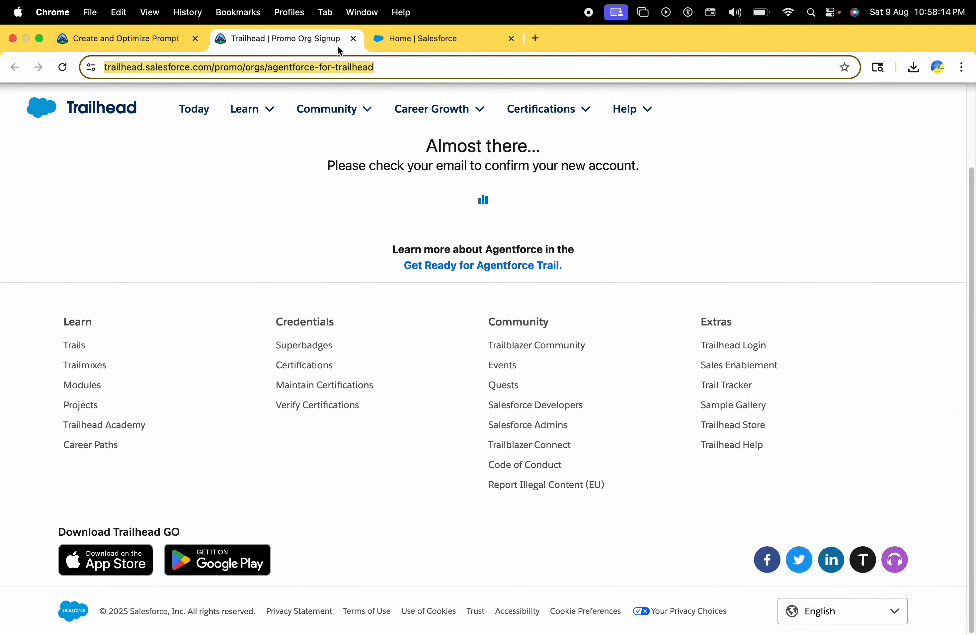
click(353, 39)
click(159, 38)
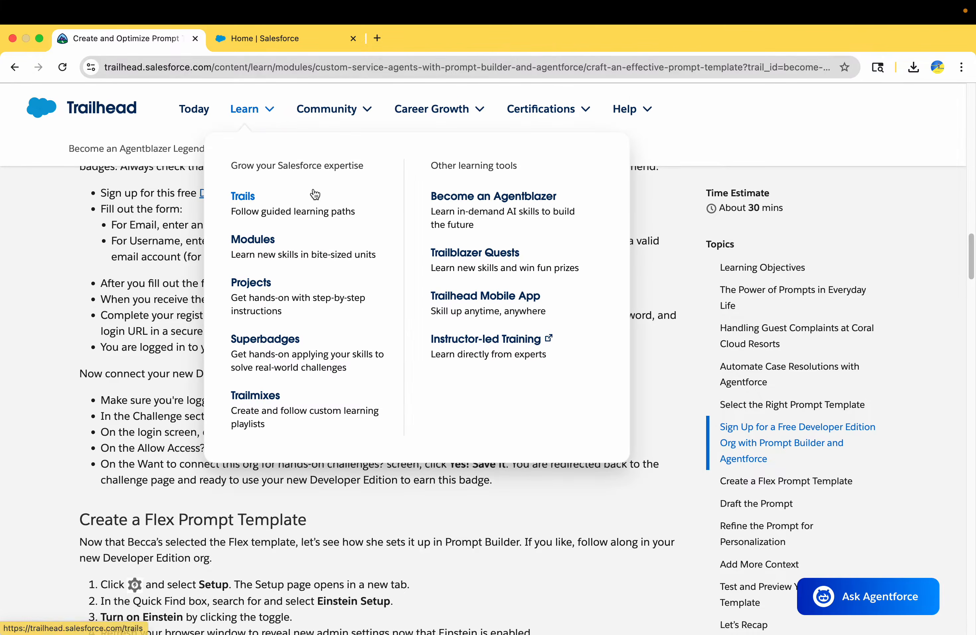
click(159, 149)
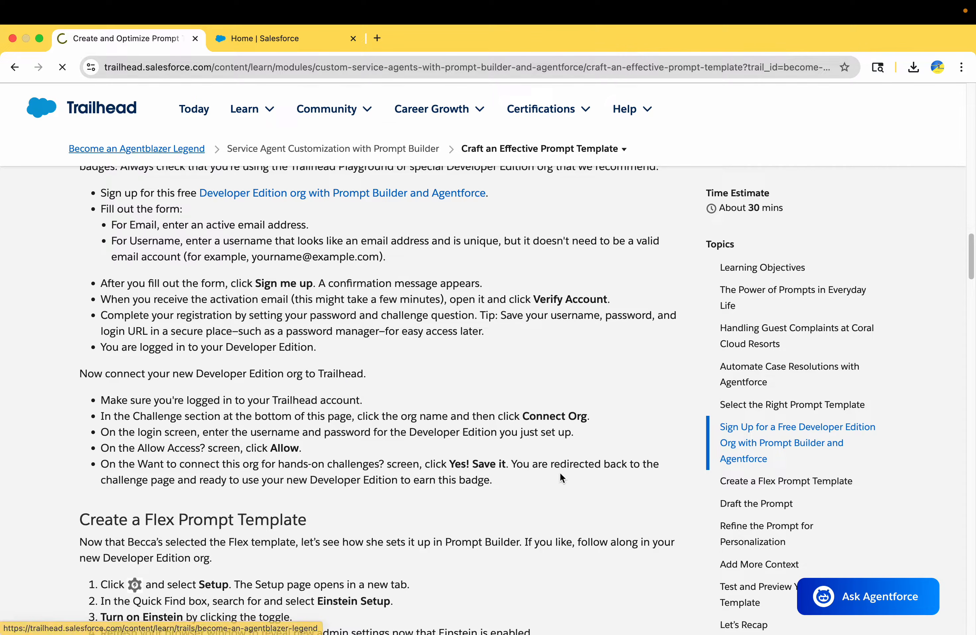
scroll(560, 475, down, 10)
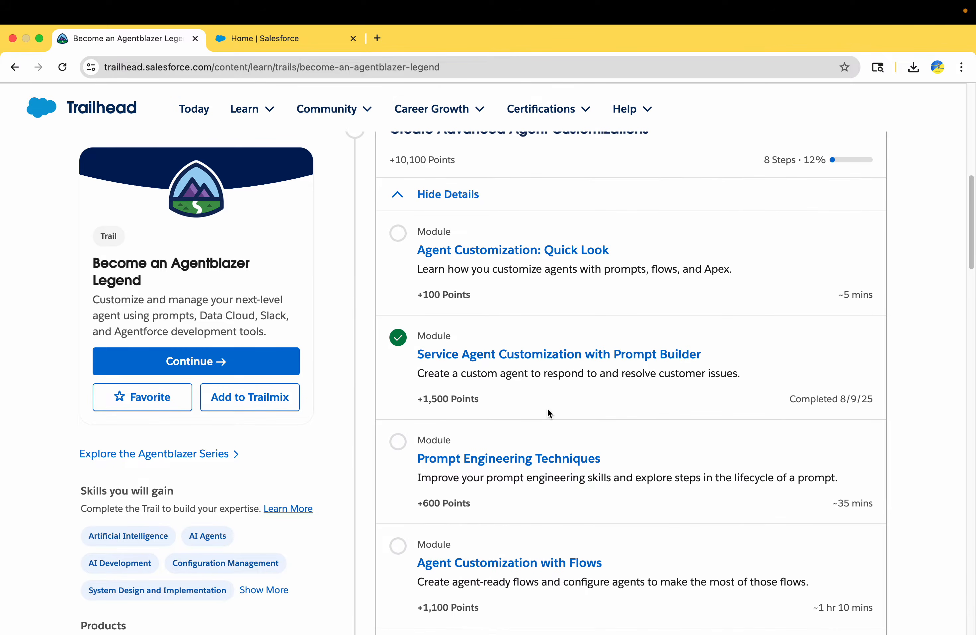
Step: Open Prompt Engineering Techniques > Get Hands-On with Prompts and scroll to the 500-point challenge's org
click(543, 406)
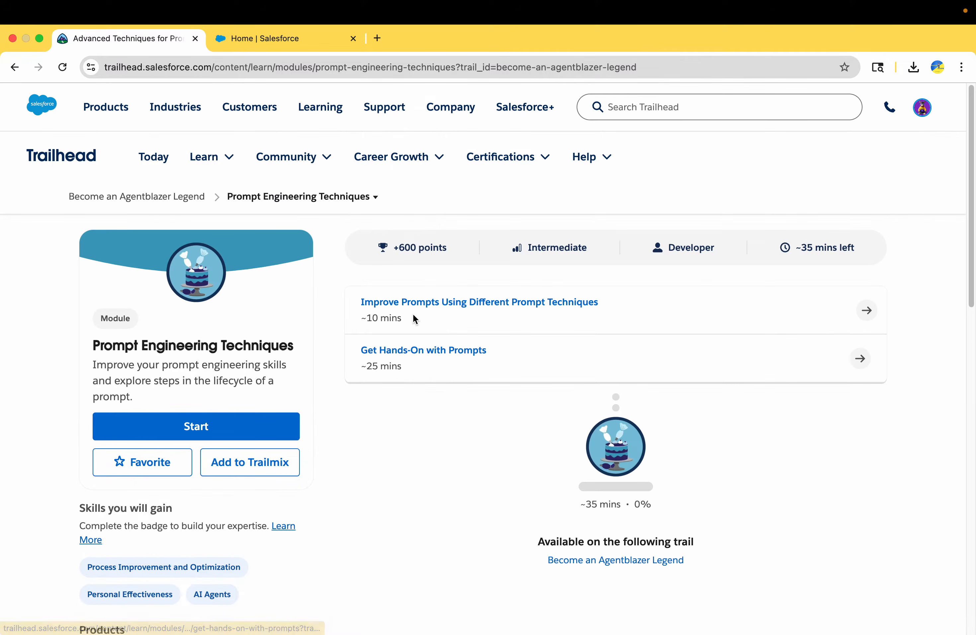
click(417, 350)
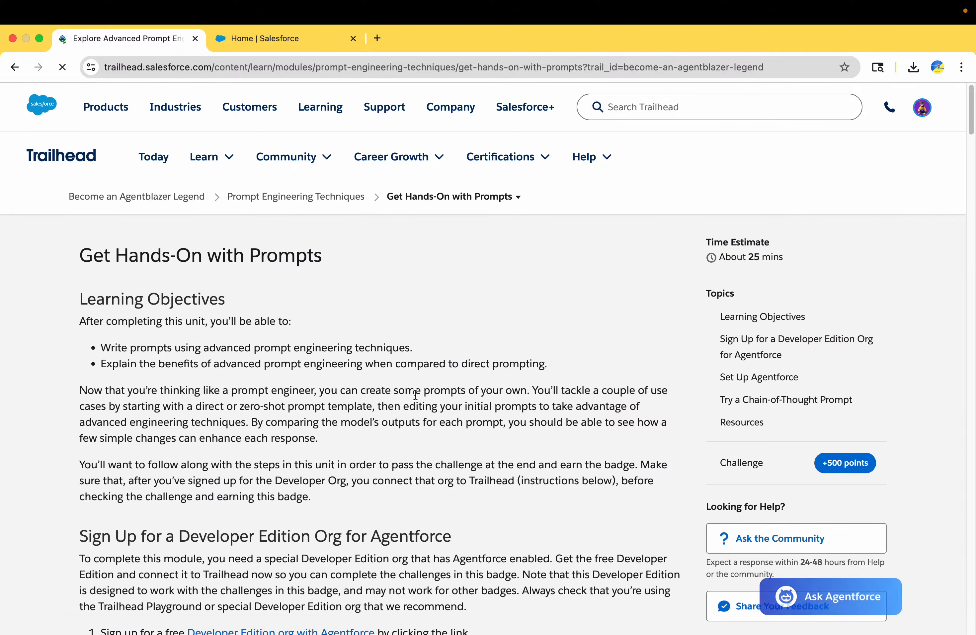
scroll(415, 393, down, 10)
scroll(415, 395, down, 20)
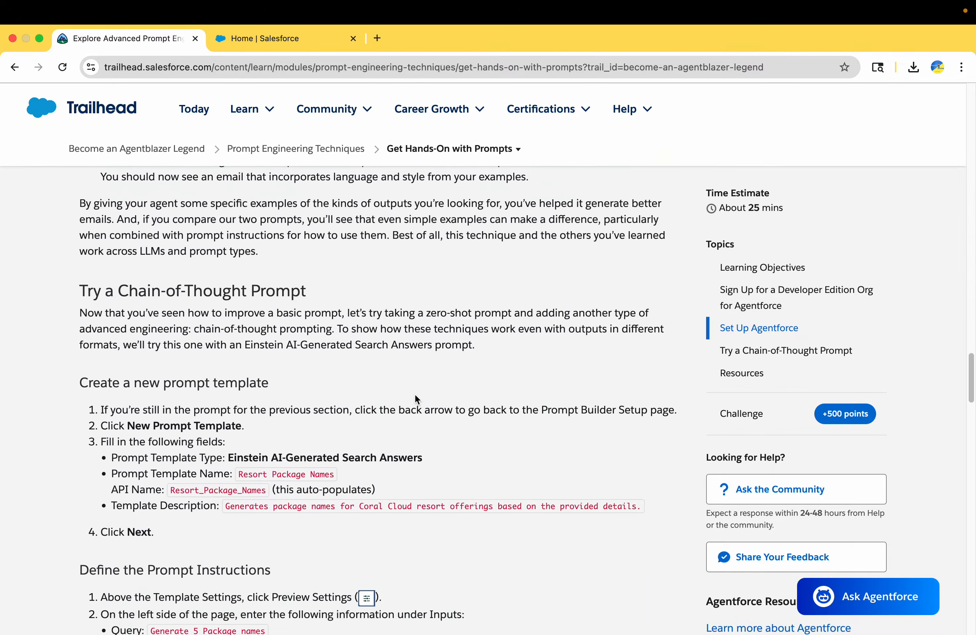
scroll(415, 394, down, 10)
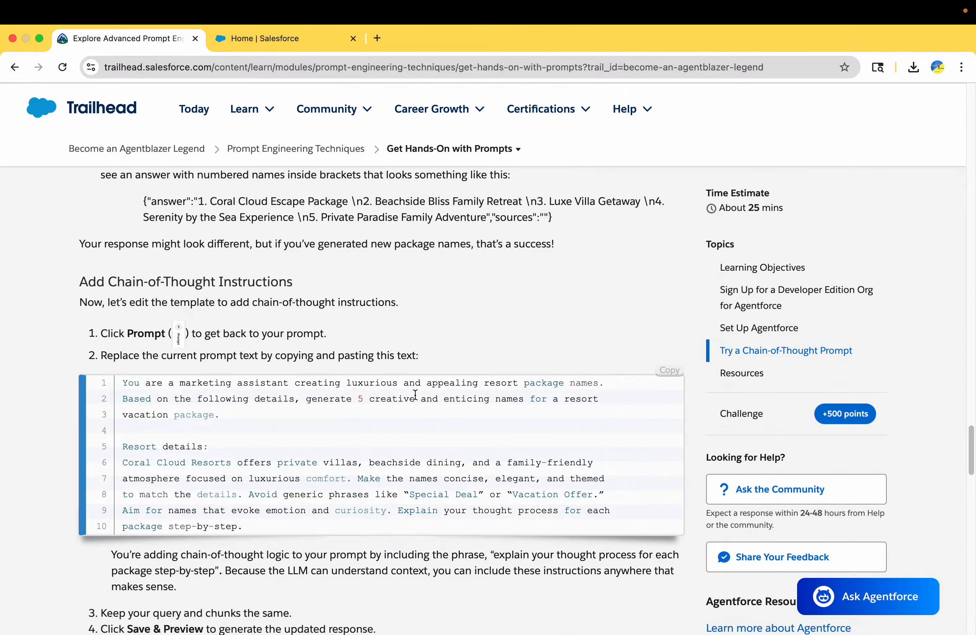
scroll(415, 394, down, 20)
scroll(414, 398, up, 4)
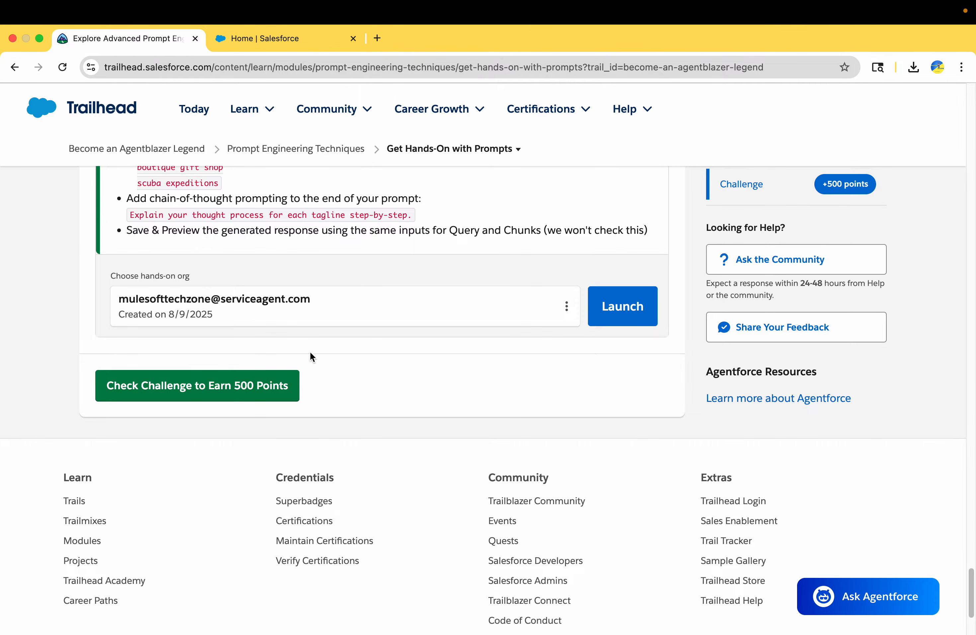
drag(83, 304, 336, 312)
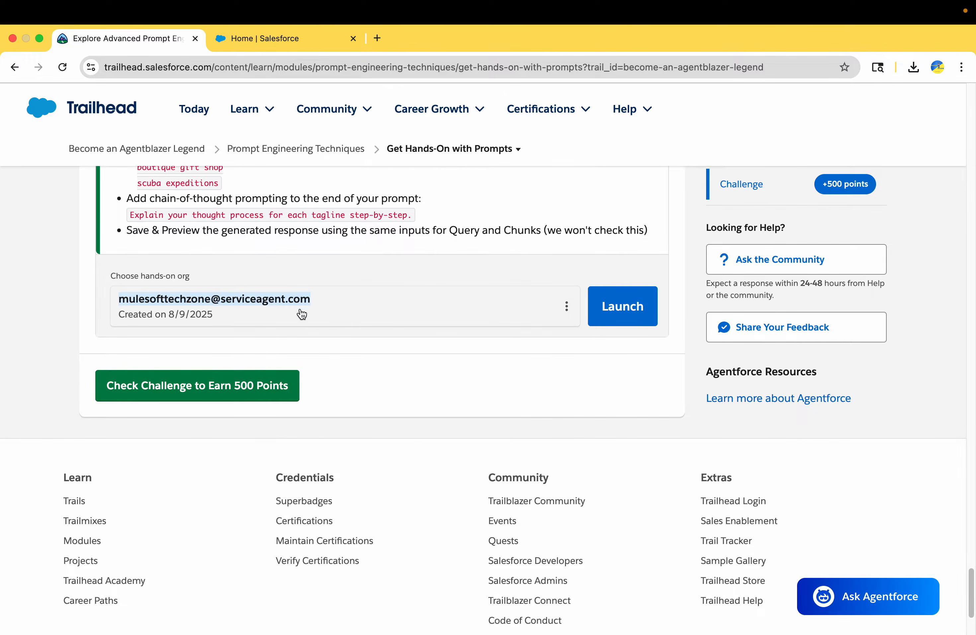
Step: Connect the new Developer Edition org: log in with its username, allow access, and save it
click(566, 306)
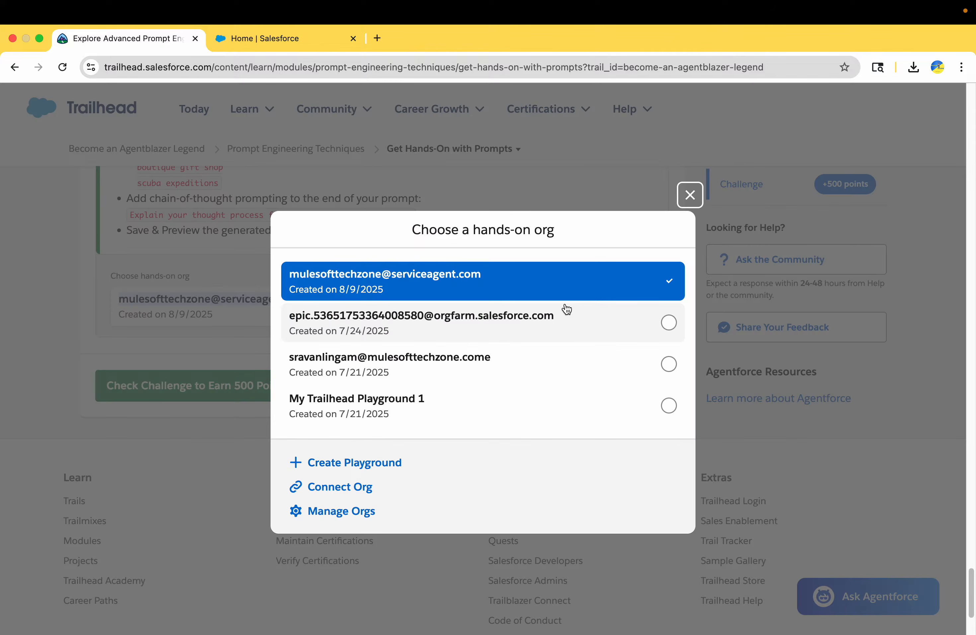
click(351, 491)
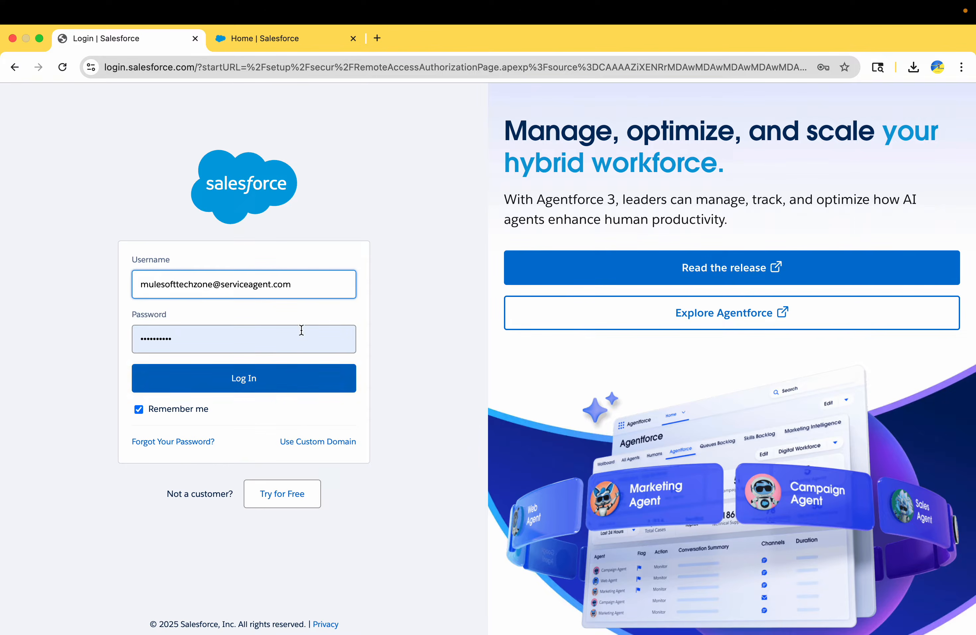
click(311, 288)
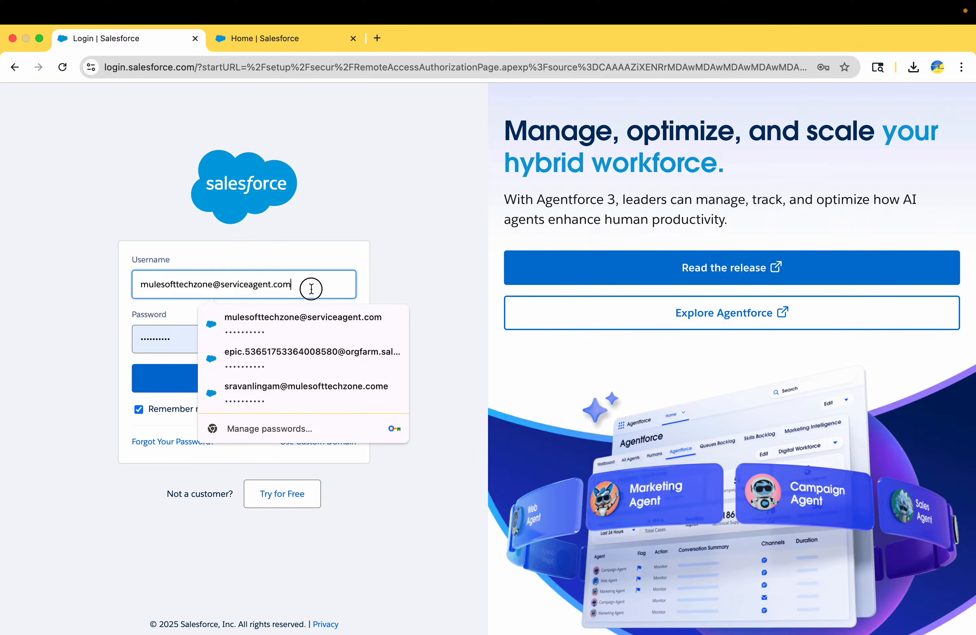
key(super+a)
key(super+v)
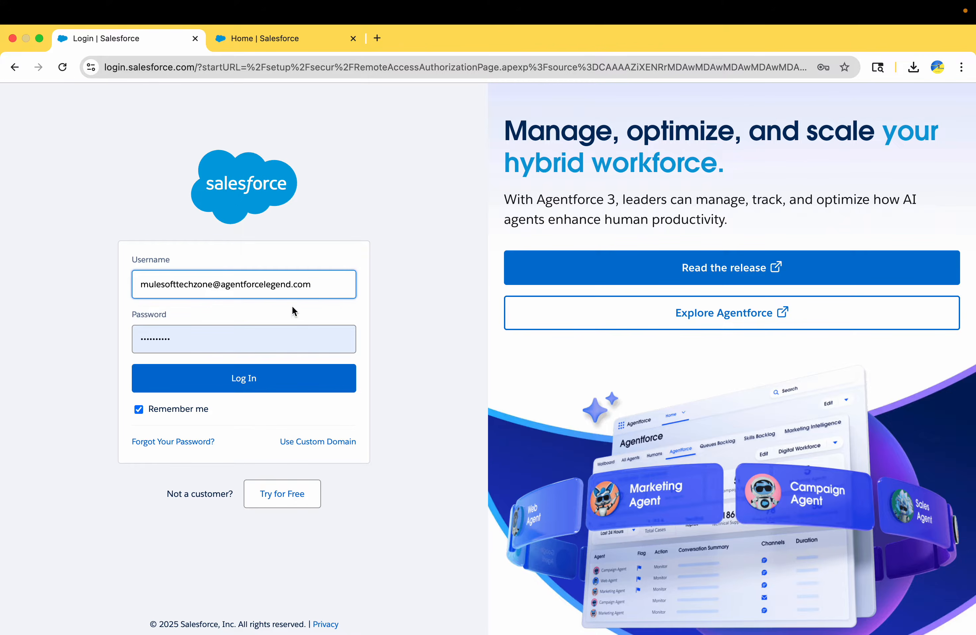
click(266, 336)
click(151, 376)
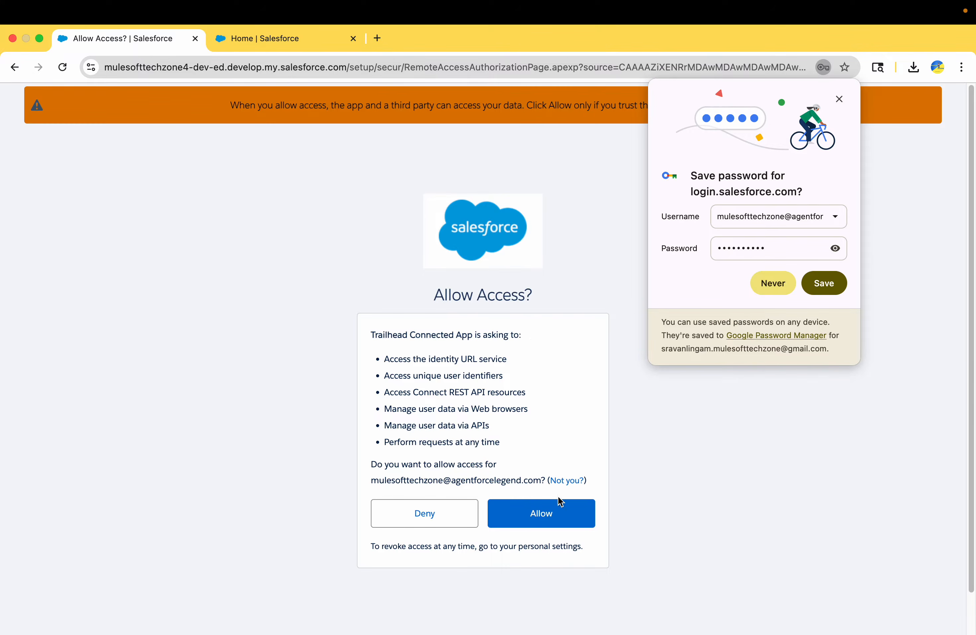
click(556, 513)
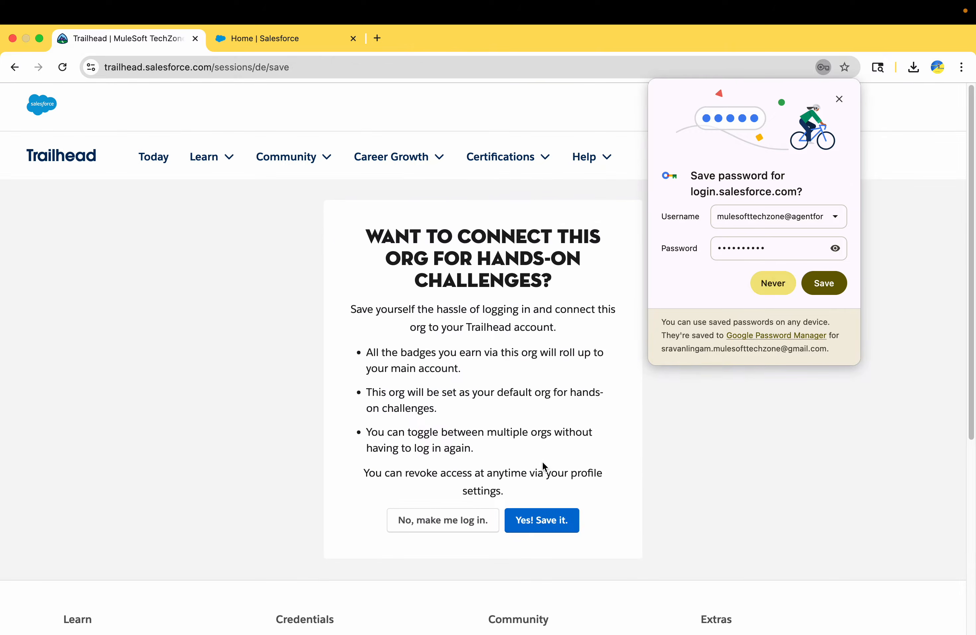
click(548, 522)
click(823, 283)
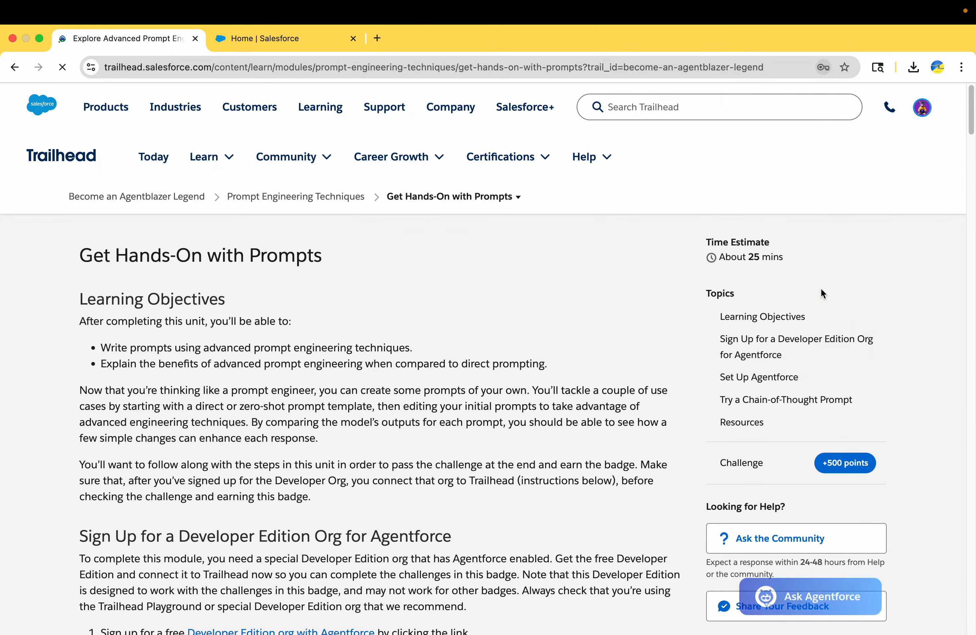
Step: Scroll the unit to the Set Up Agentforce steps, then switch to the Salesforce Setup Home tab
scroll(481, 445, down, 15)
scroll(482, 445, down, 20)
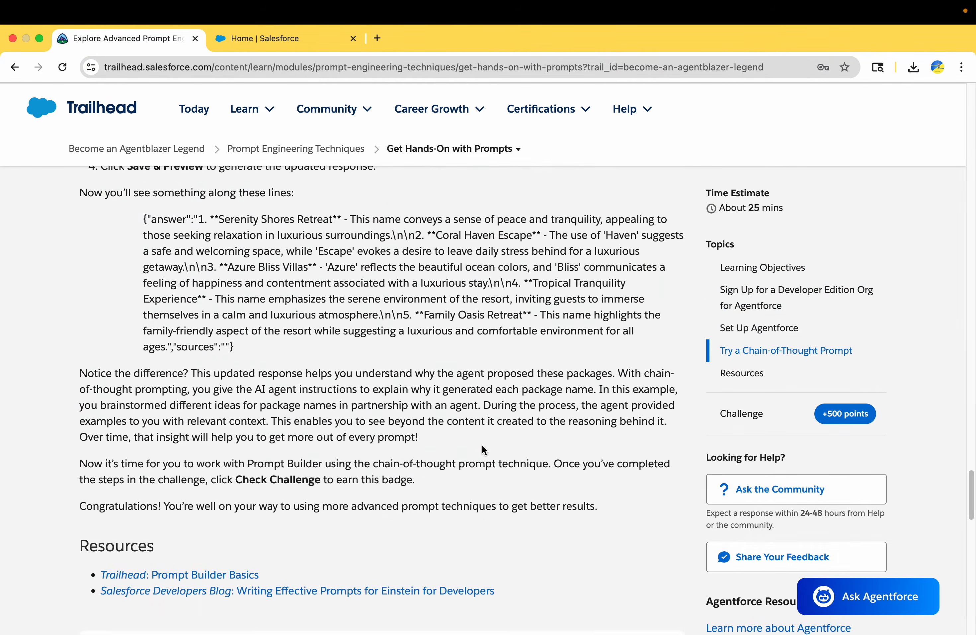
scroll(426, 411, up, 4)
scroll(426, 411, up, 3)
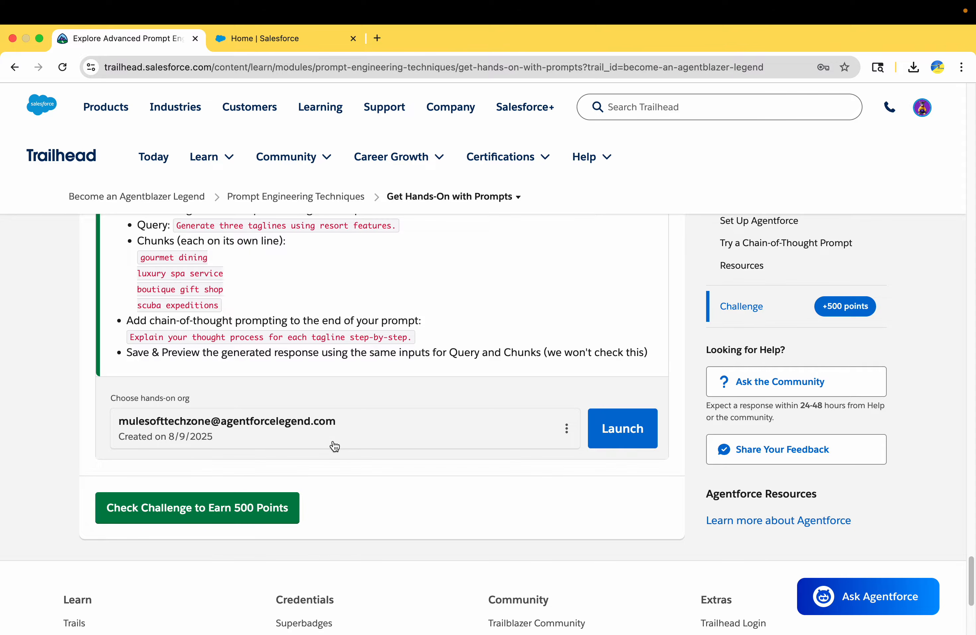
scroll(335, 446, up, 20)
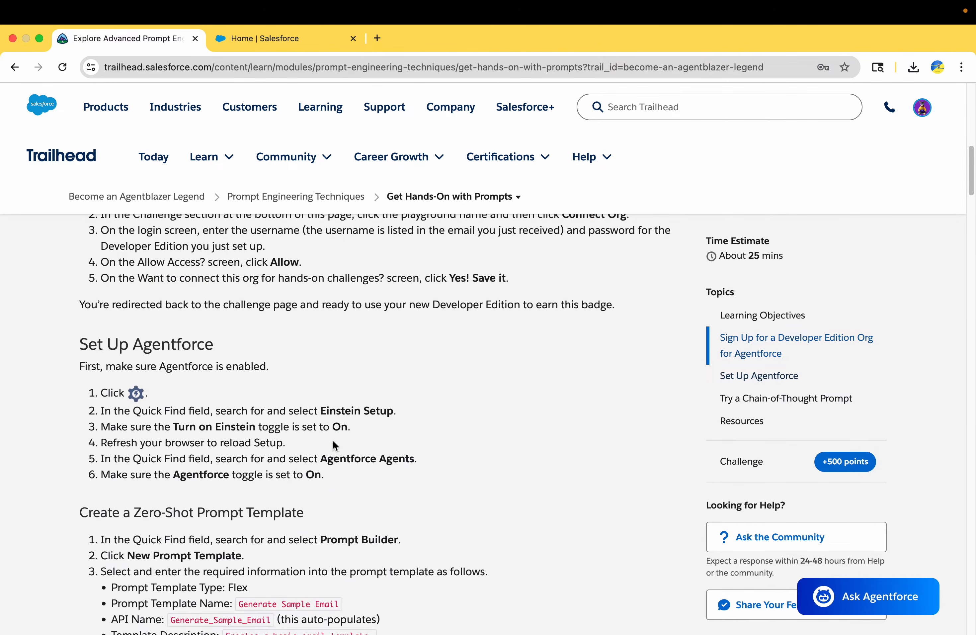
scroll(333, 440, down, 5)
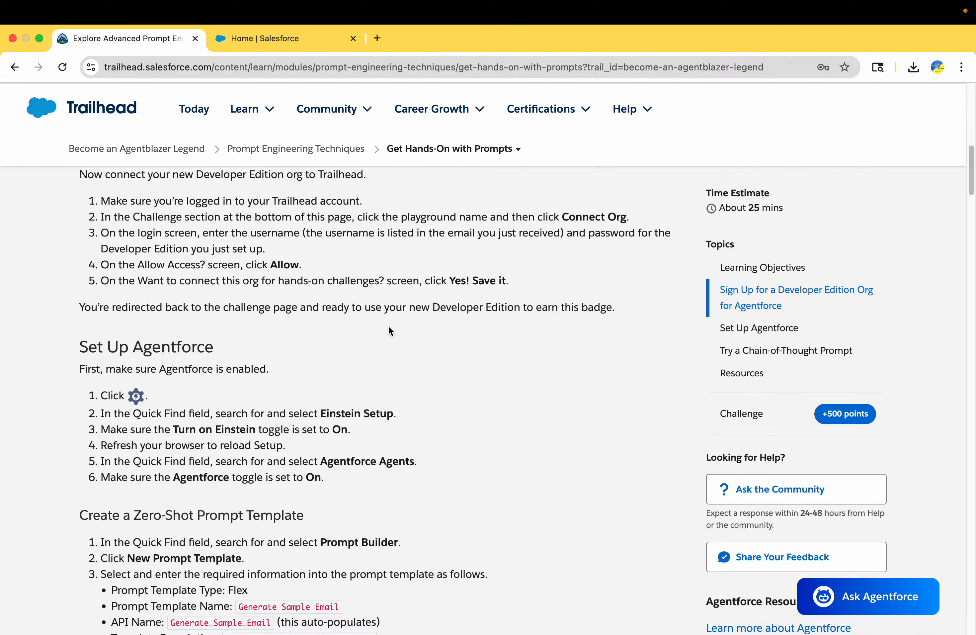
drag(433, 316, 292, 272)
scroll(293, 272, down, 2)
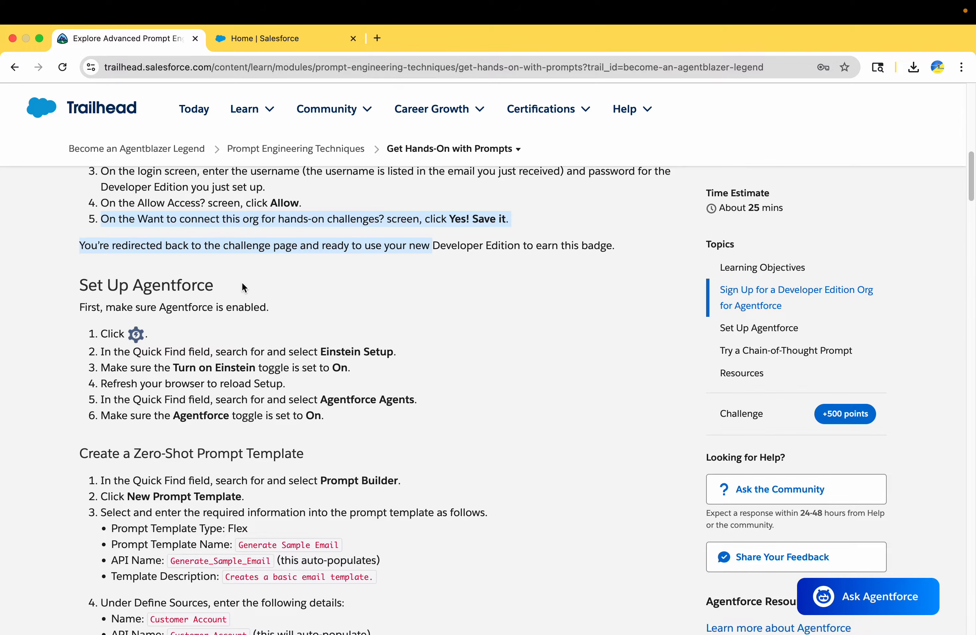
scroll(241, 272, down, 2)
click(288, 38)
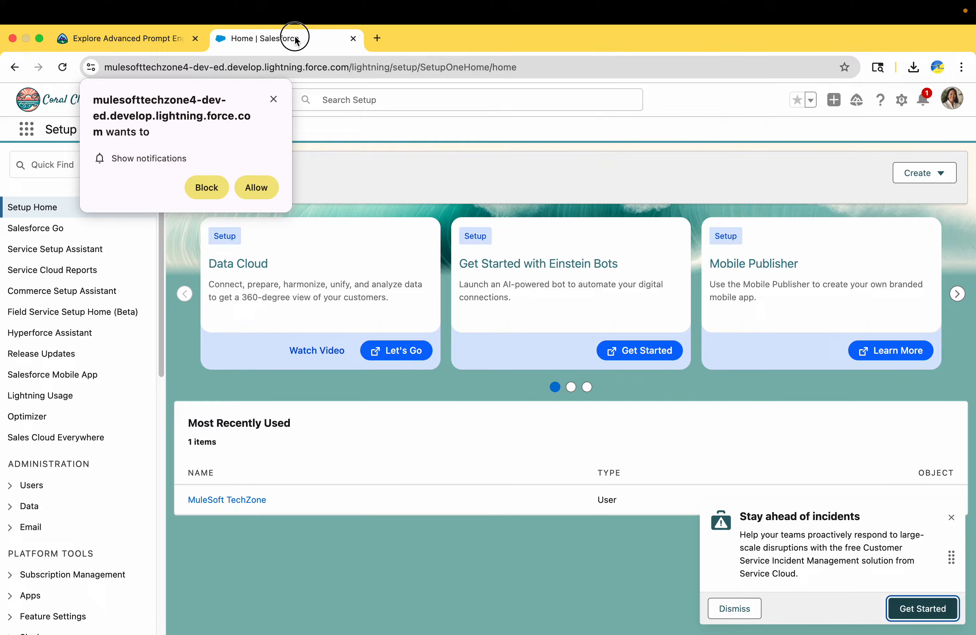
Step: Reload the Setup home, block the site's notification request, and search Quick Find for Einstein Setup
click(901, 103)
click(818, 153)
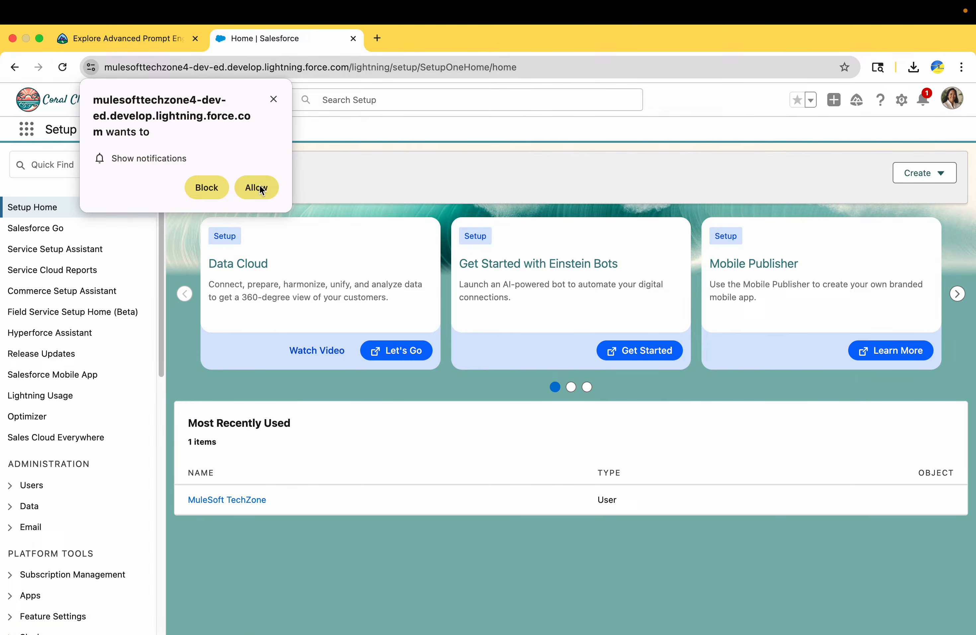
click(210, 187)
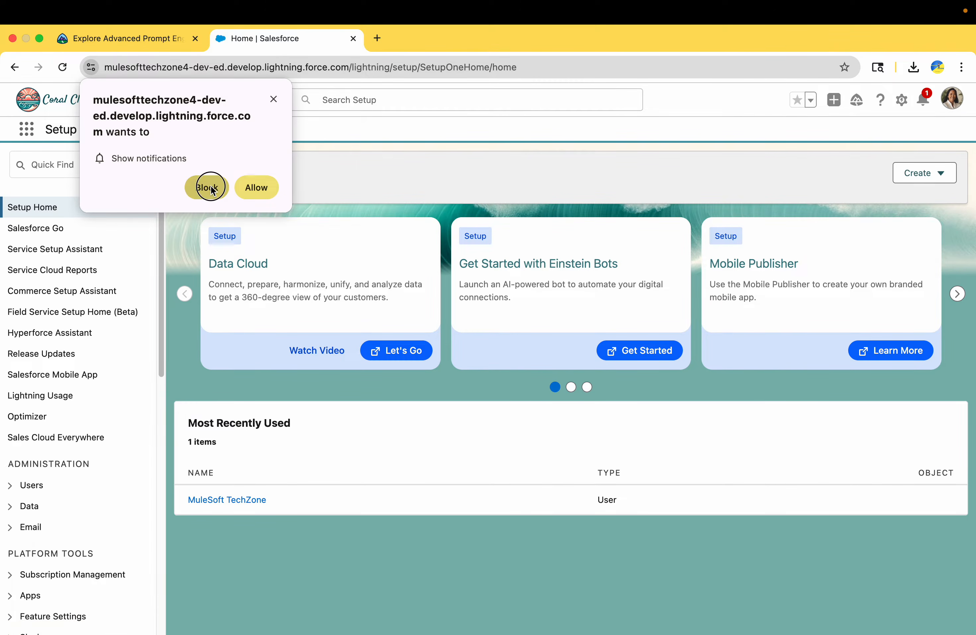
click(98, 168)
text(eis)
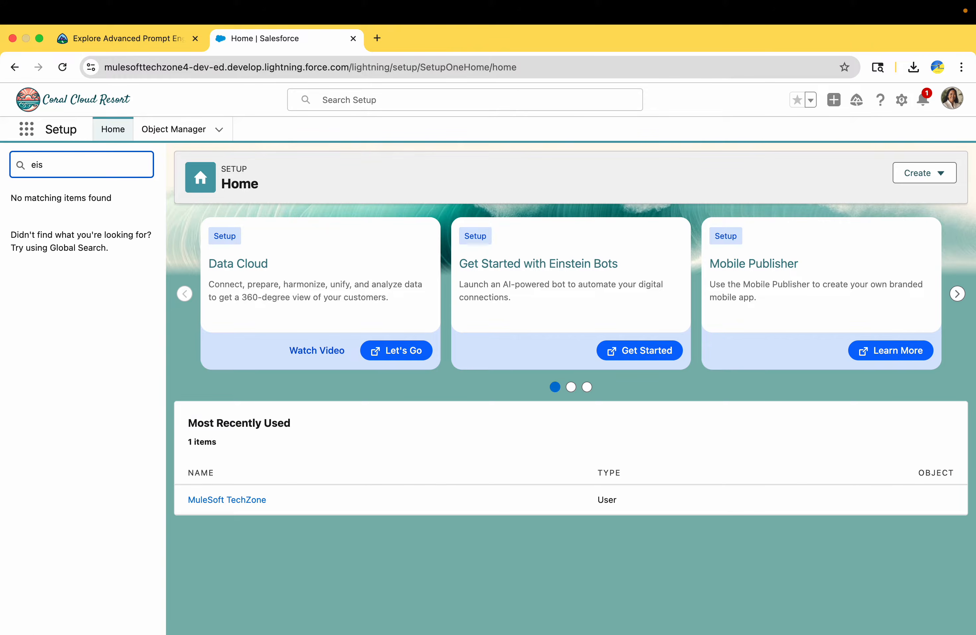
text(ens)
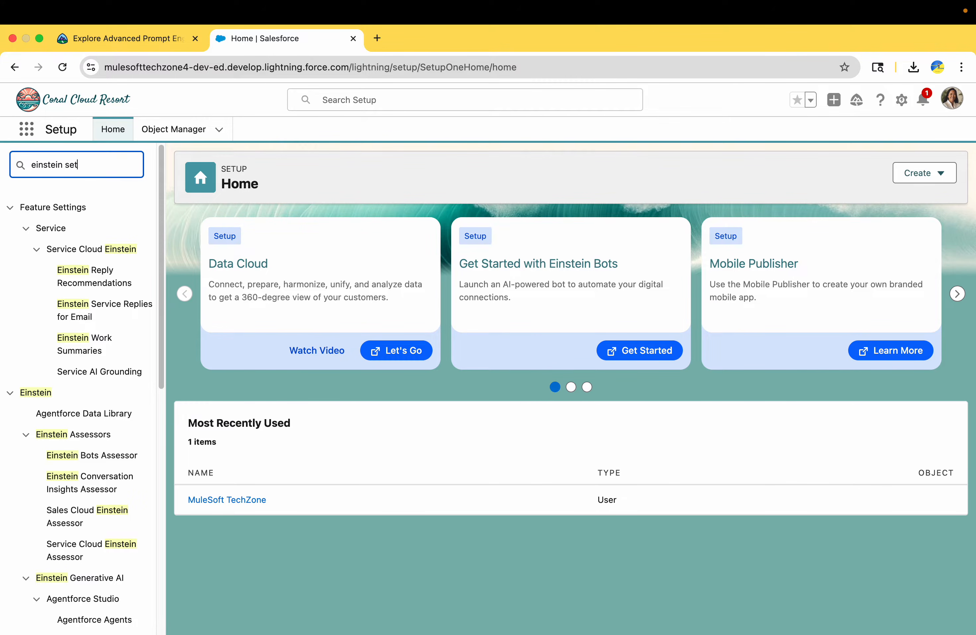
Step: On Einstein Setup, switch on Einstein, Global Language Support and Deploy Prompt Templates, then refresh
click(77, 250)
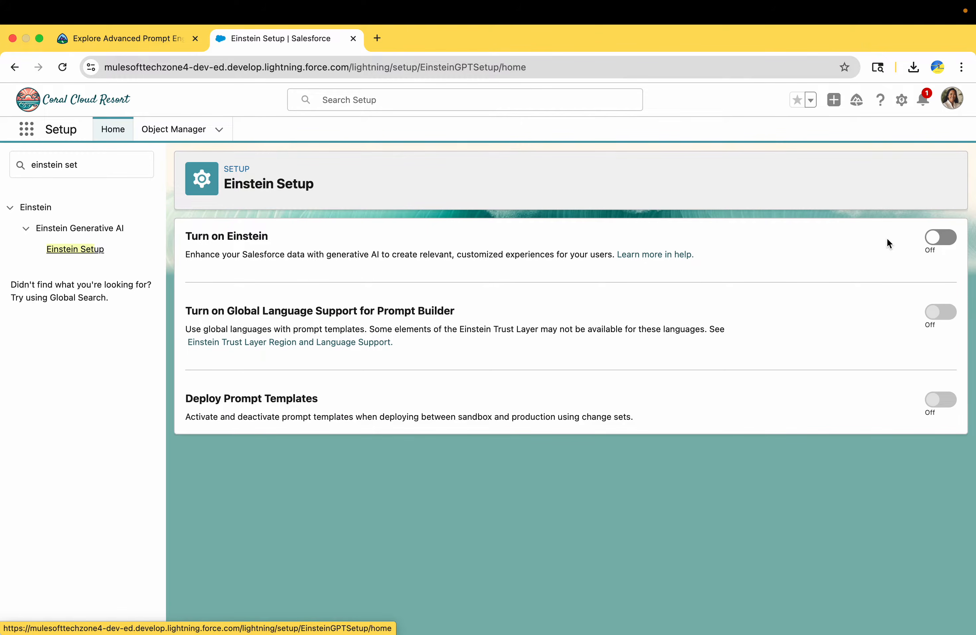
click(942, 241)
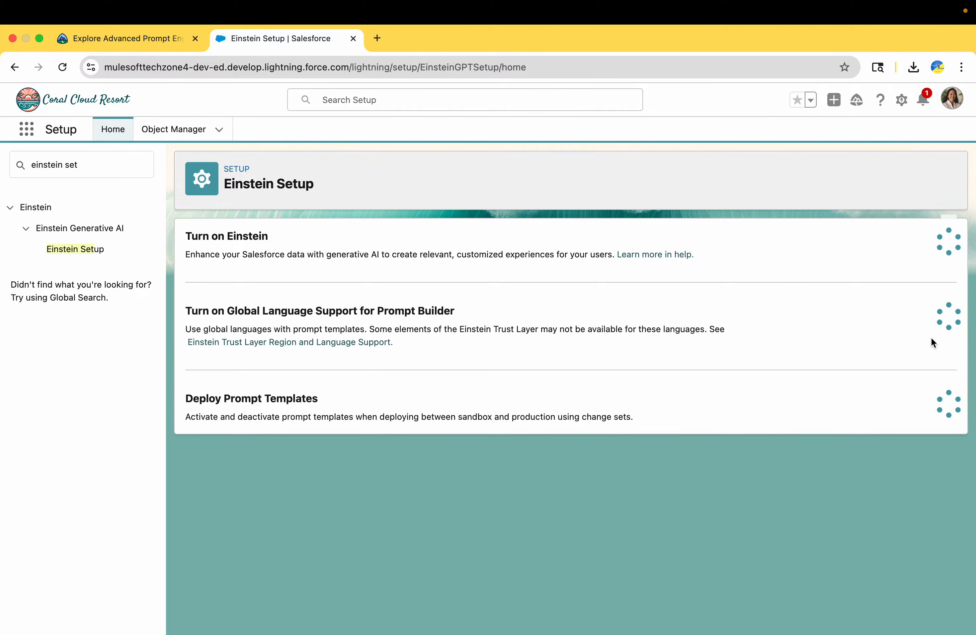
click(939, 319)
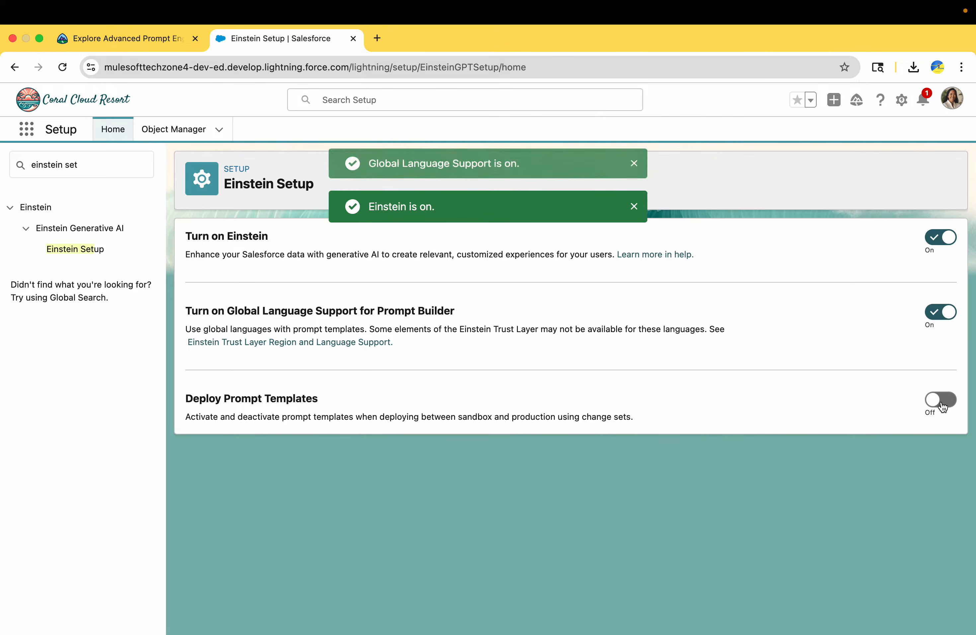
click(941, 401)
click(56, 66)
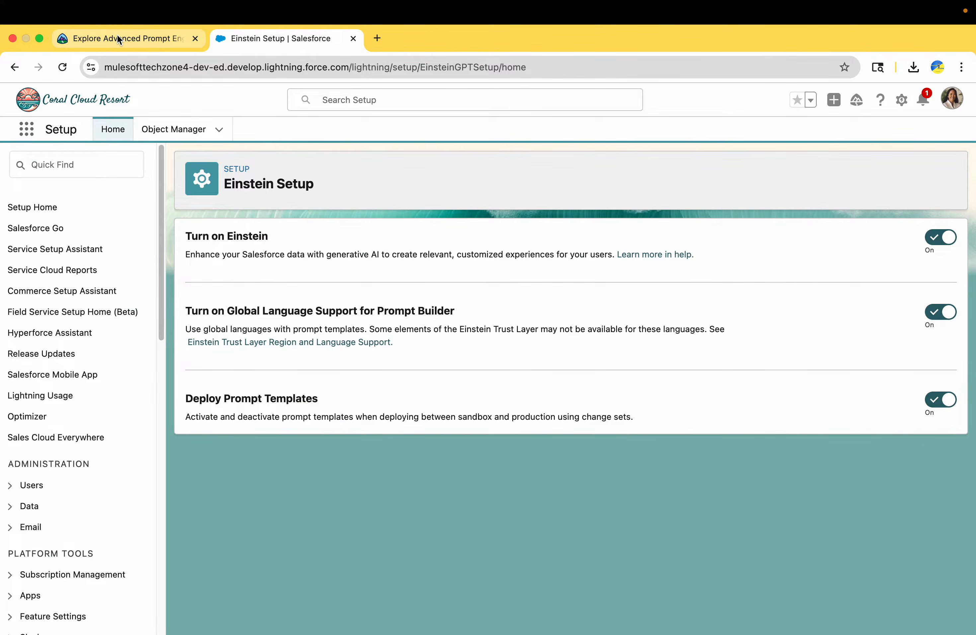
Step: Scroll the lesson to Create a Zero-Shot Prompt Template and copy the name 'Generate Sample Email'
click(118, 40)
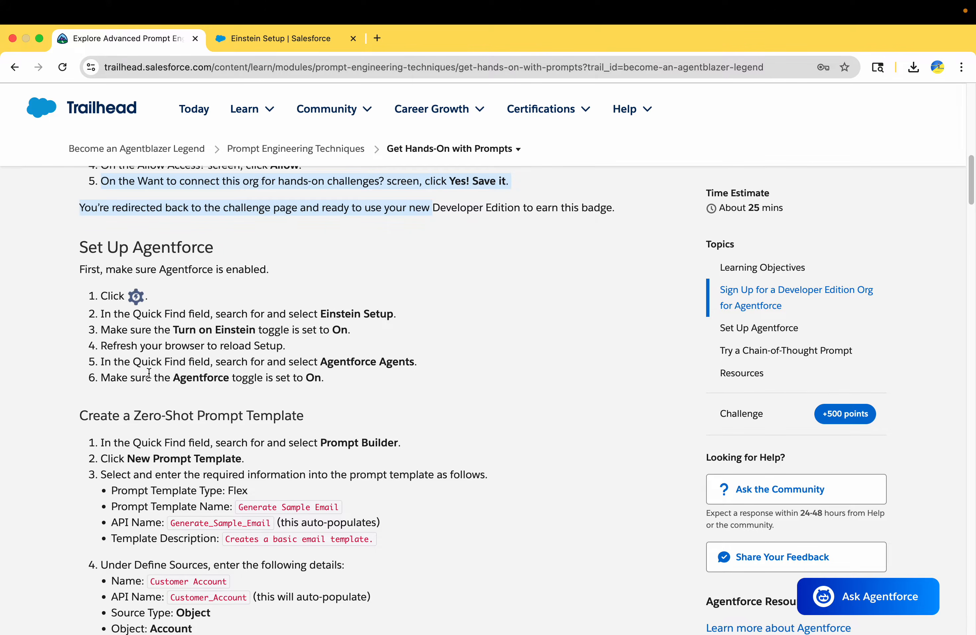
scroll(148, 372, down, 3)
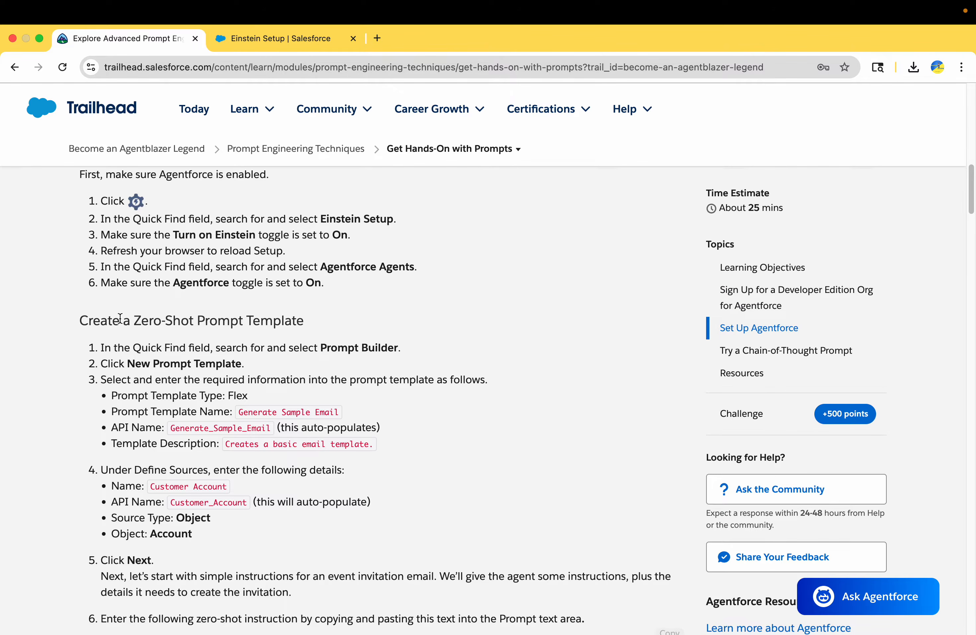
drag(119, 318, 256, 335)
scroll(307, 319, down, 1)
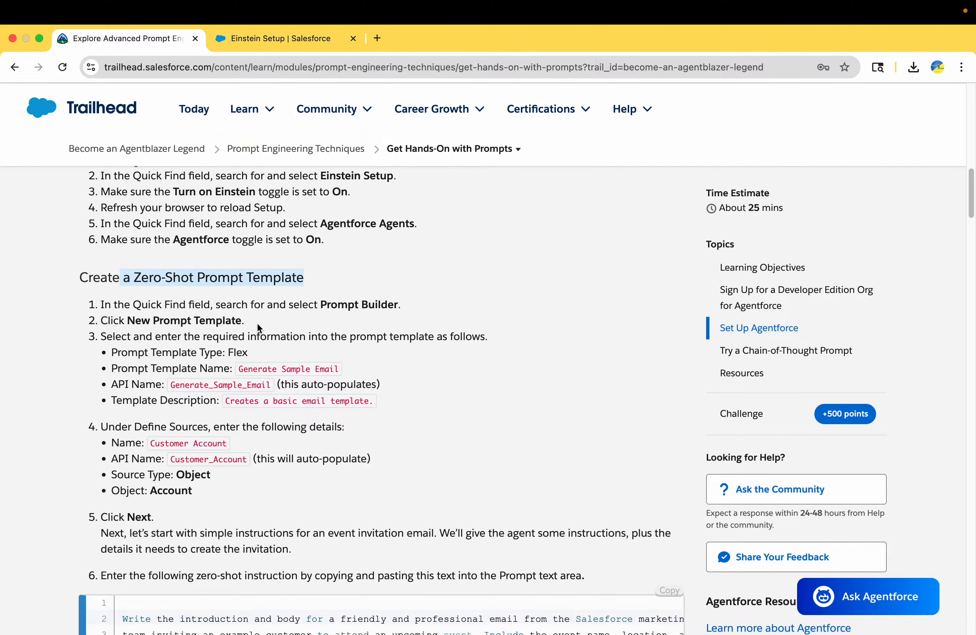
double_click(231, 353)
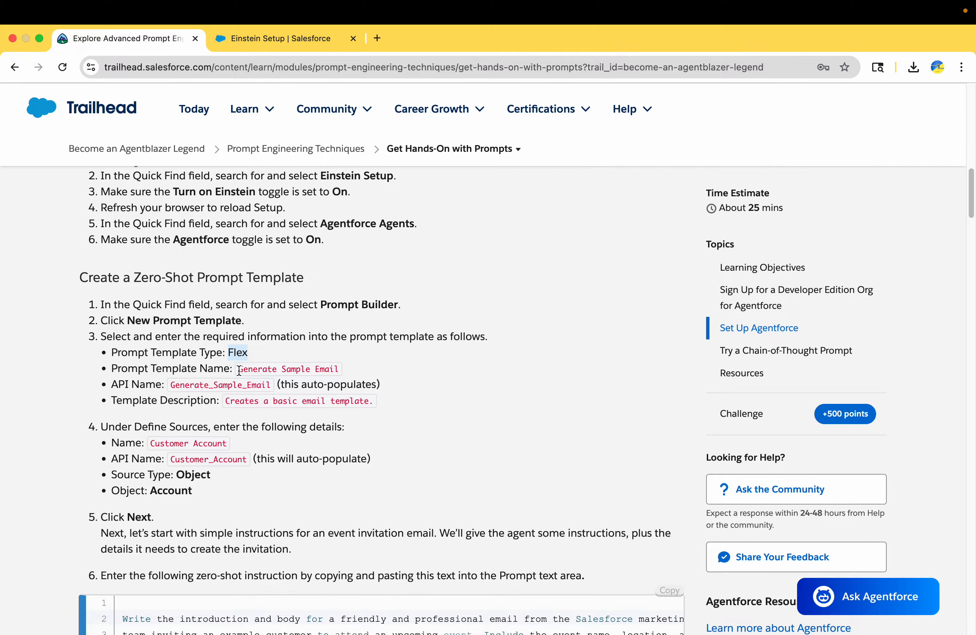
drag(239, 370, 344, 371)
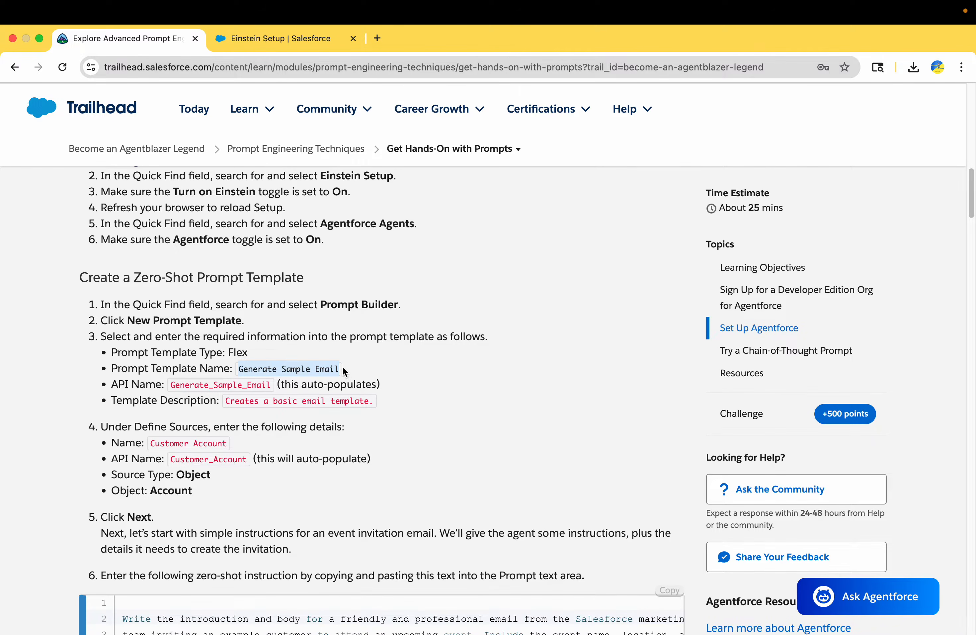
Step: Open Prompt Builder from Setup's Quick Find search for 'prompt'
click(264, 45)
click(90, 164)
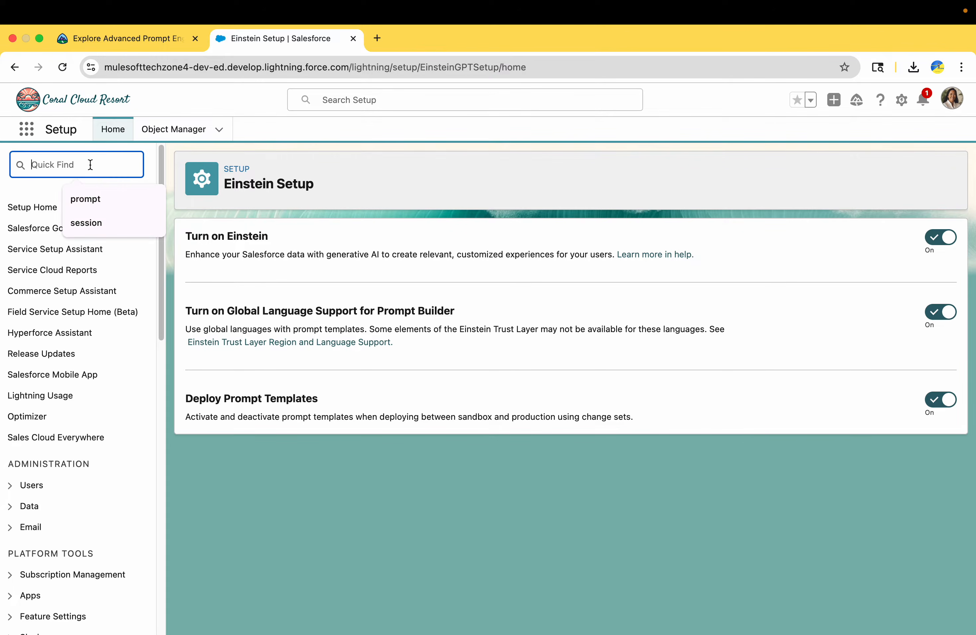
text(prompt)
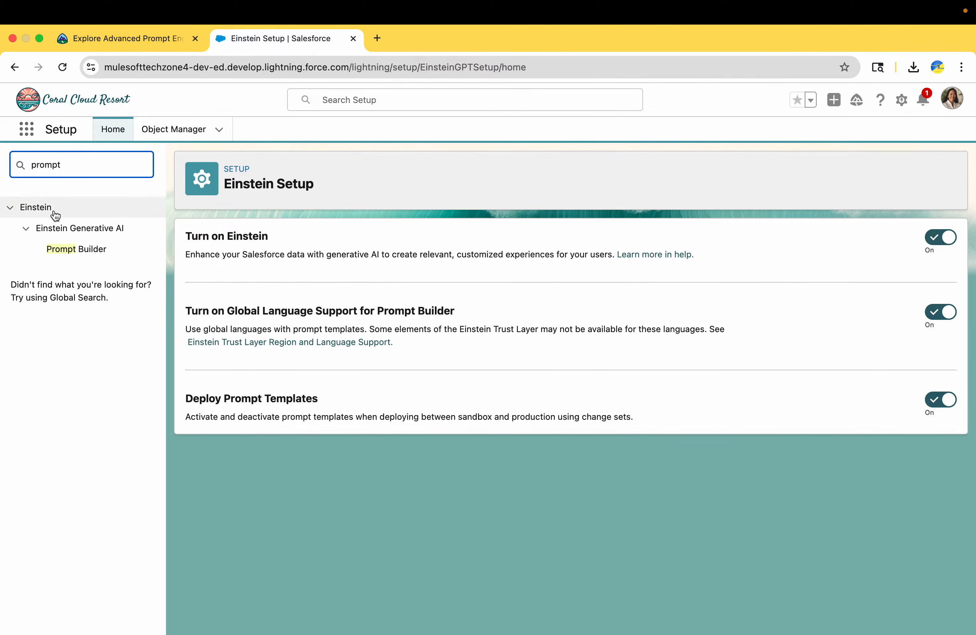
click(78, 249)
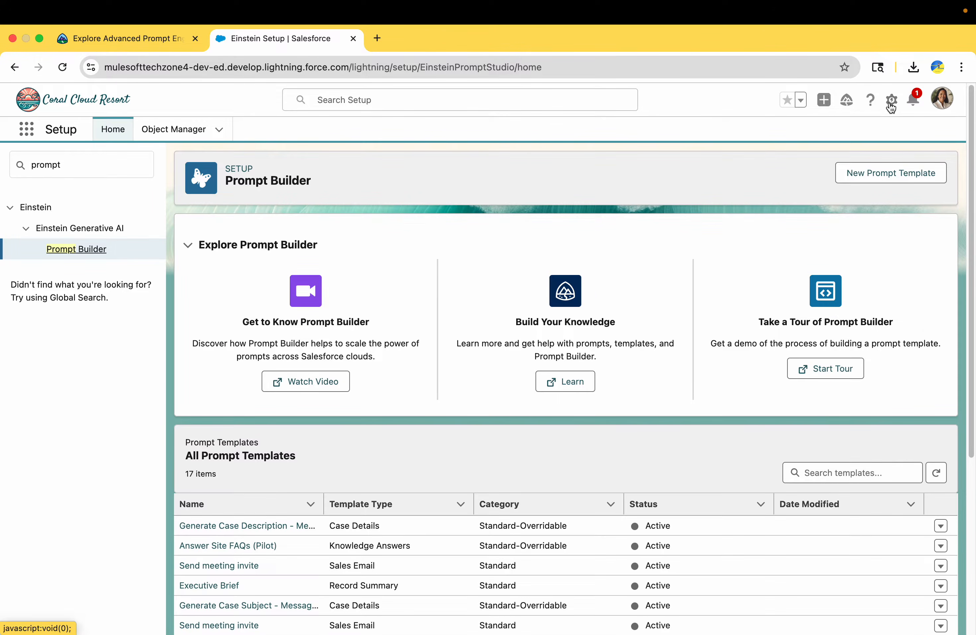
click(892, 101)
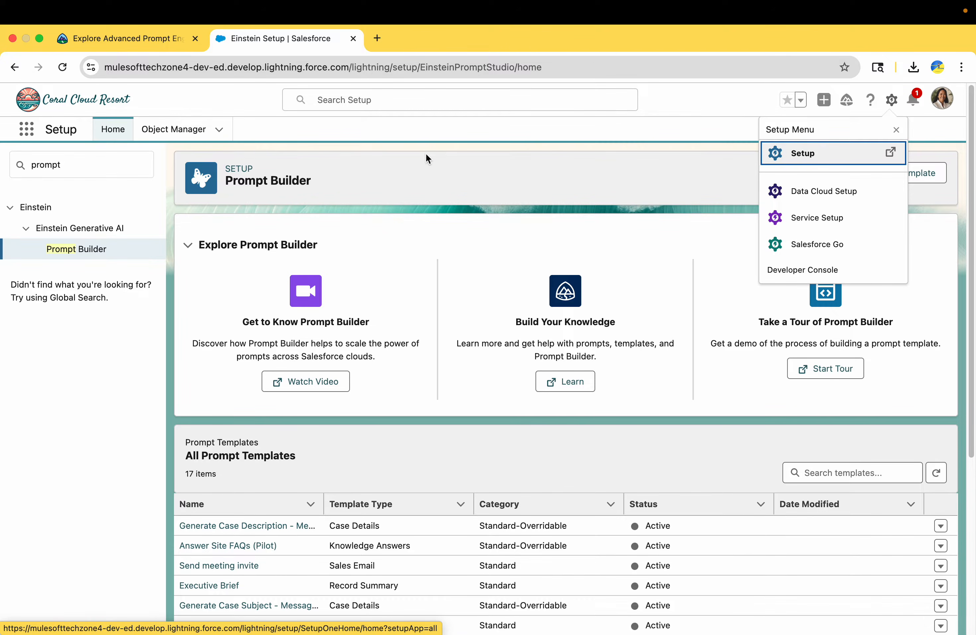
click(568, 125)
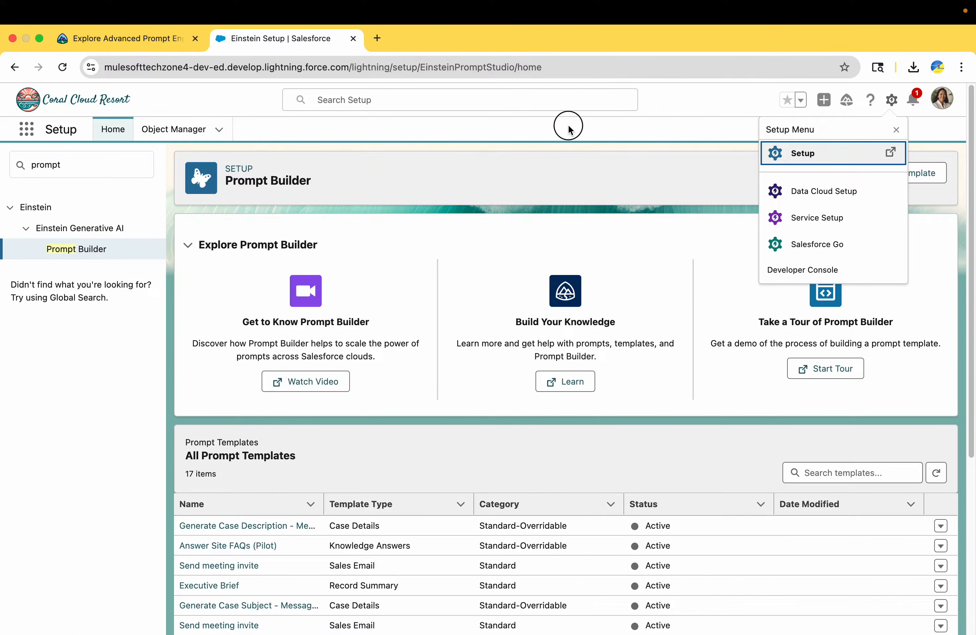
Step: Start a new prompt template and choose the Flex template type
click(883, 170)
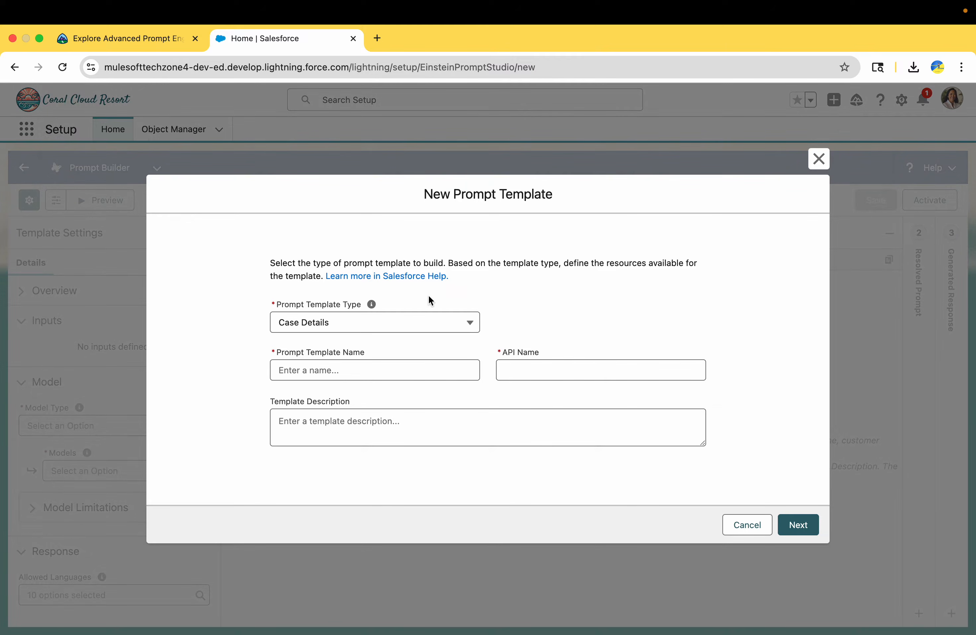
click(427, 324)
click(348, 419)
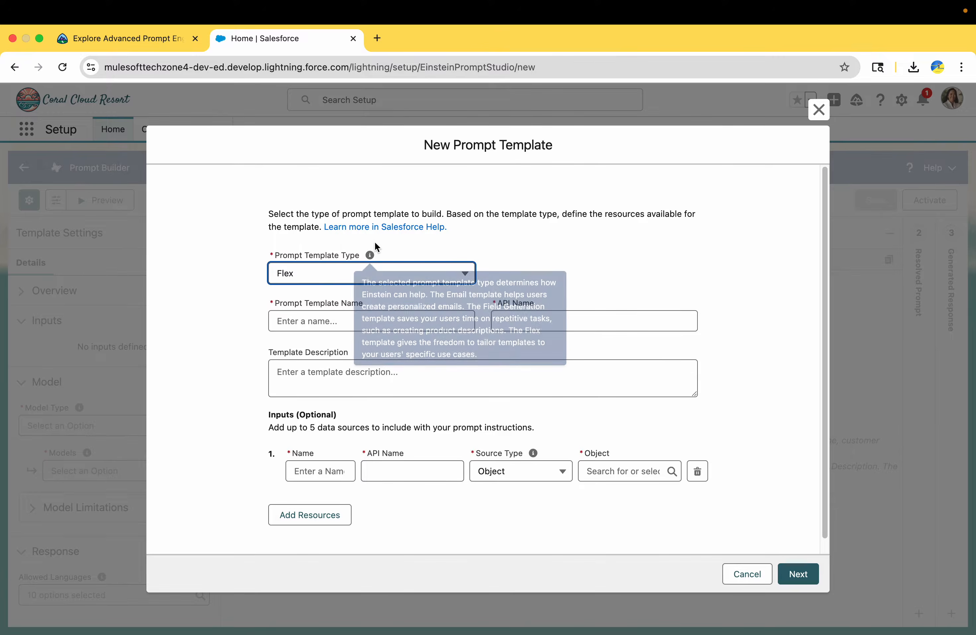
click(312, 275)
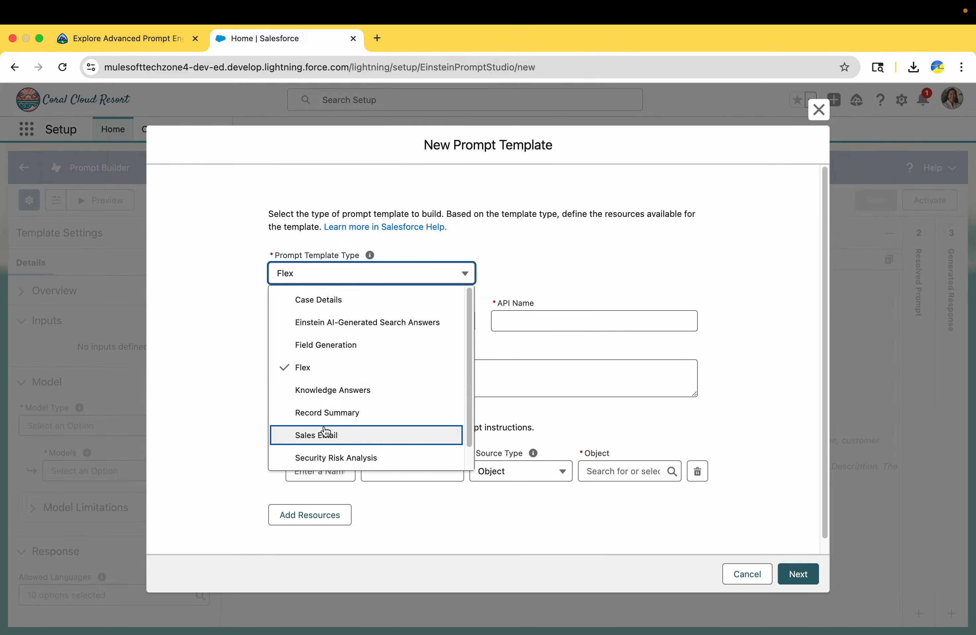
scroll(327, 433, down, 1)
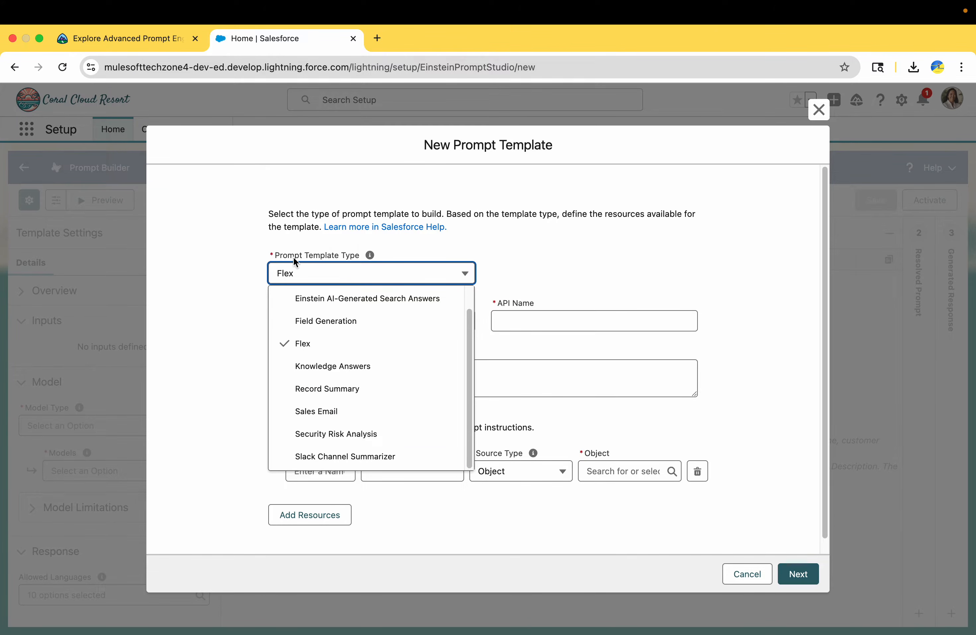
click(235, 310)
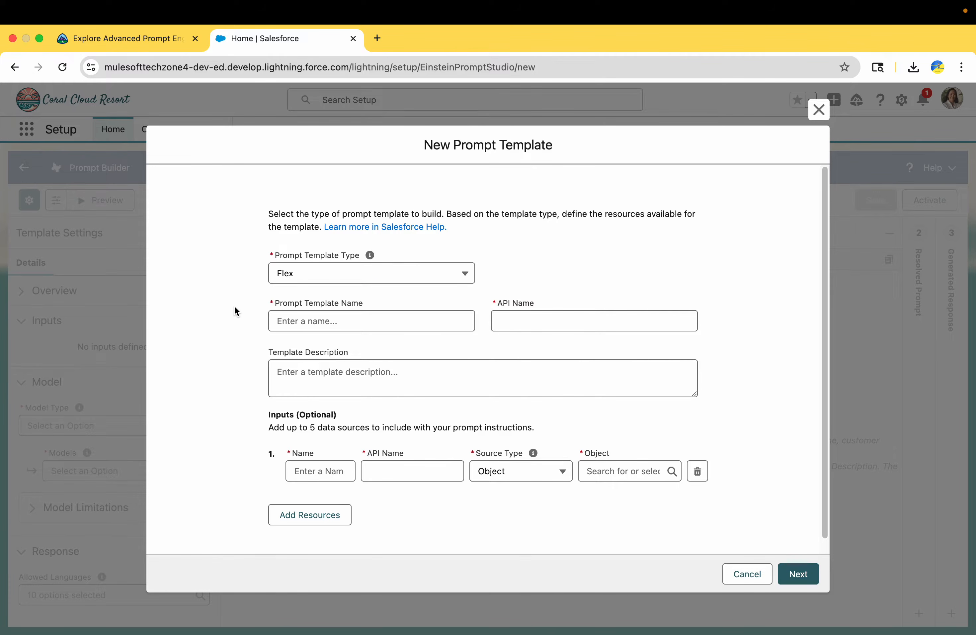
Step: Name the template 'Generate Sample Email' and paste in the lesson's description text
click(285, 321)
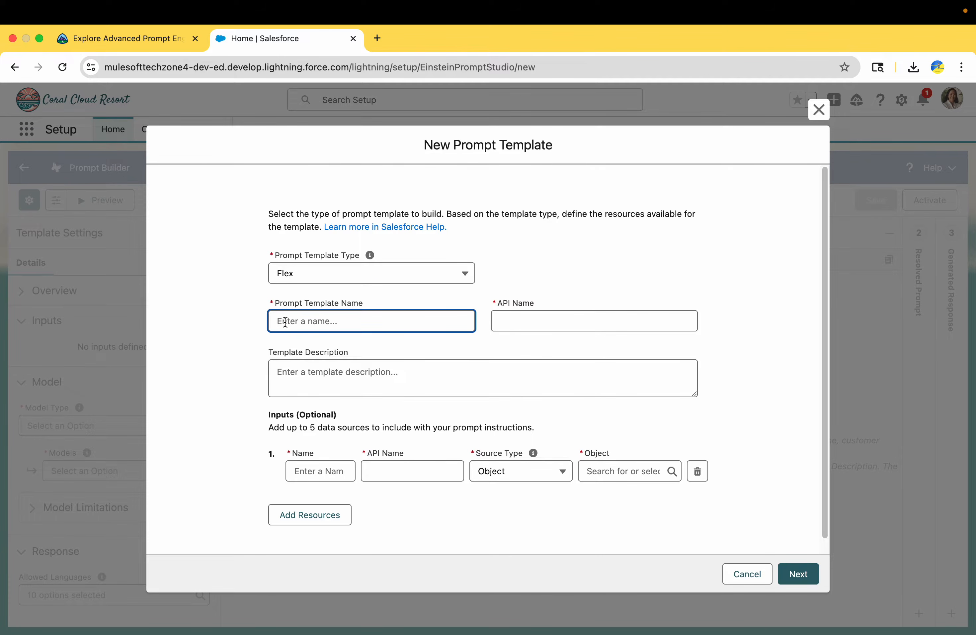
key(super+v)
click(248, 334)
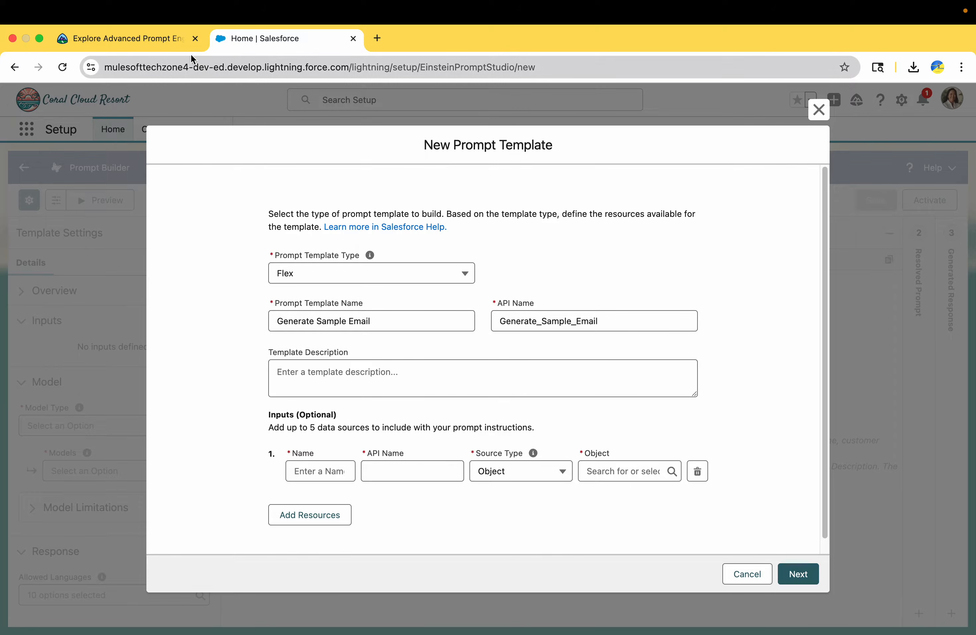
click(162, 43)
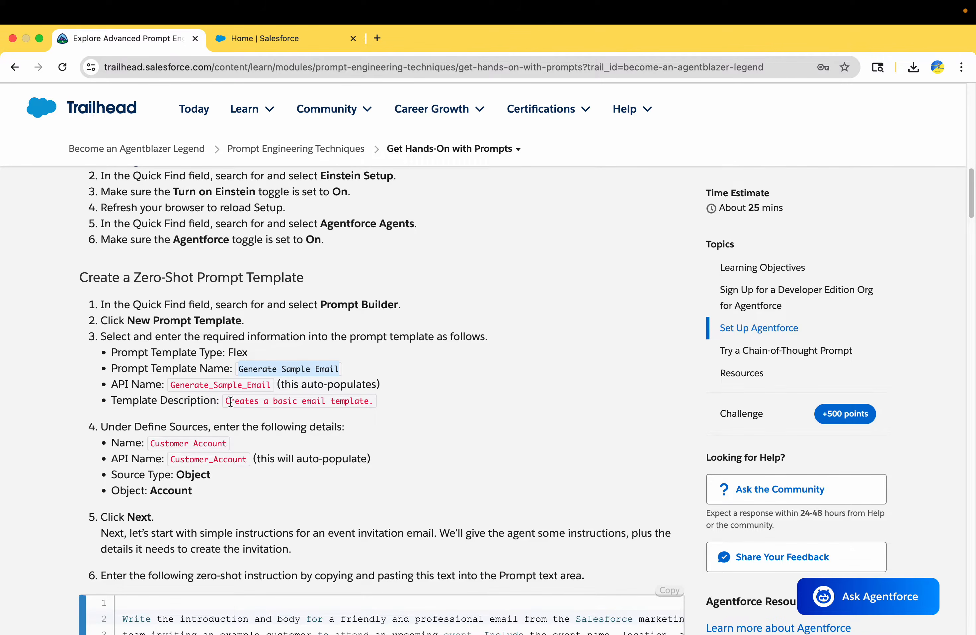
scroll(230, 402, down, 1)
drag(228, 378, 372, 377)
key(super+c)
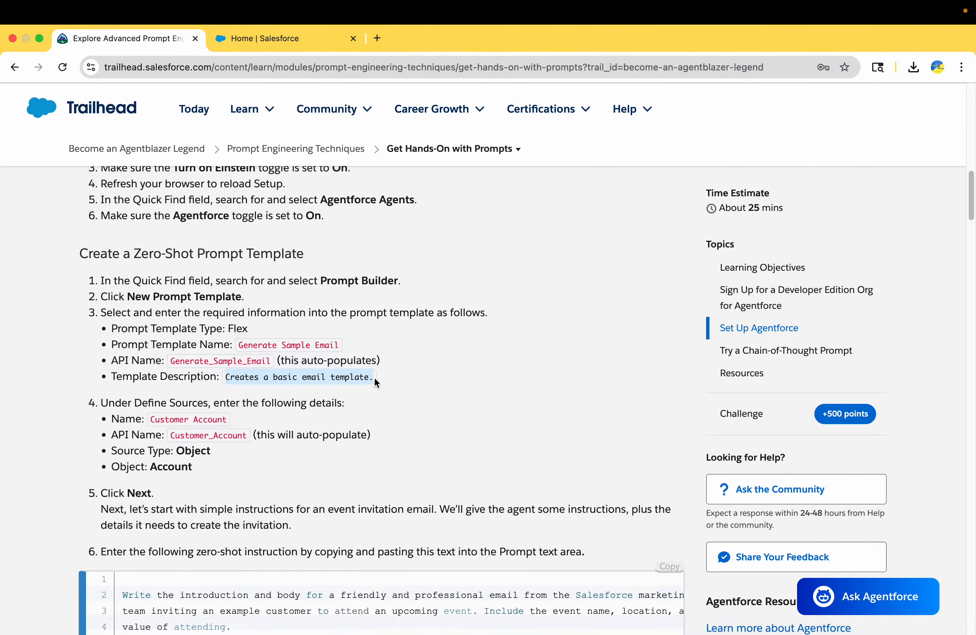
click(281, 30)
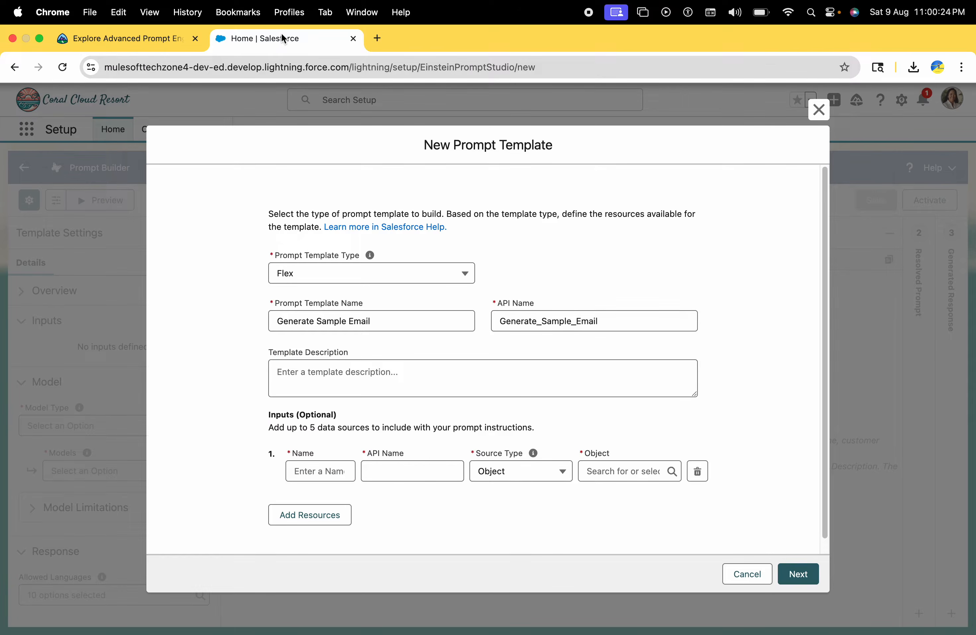
click(381, 375)
key(super+v)
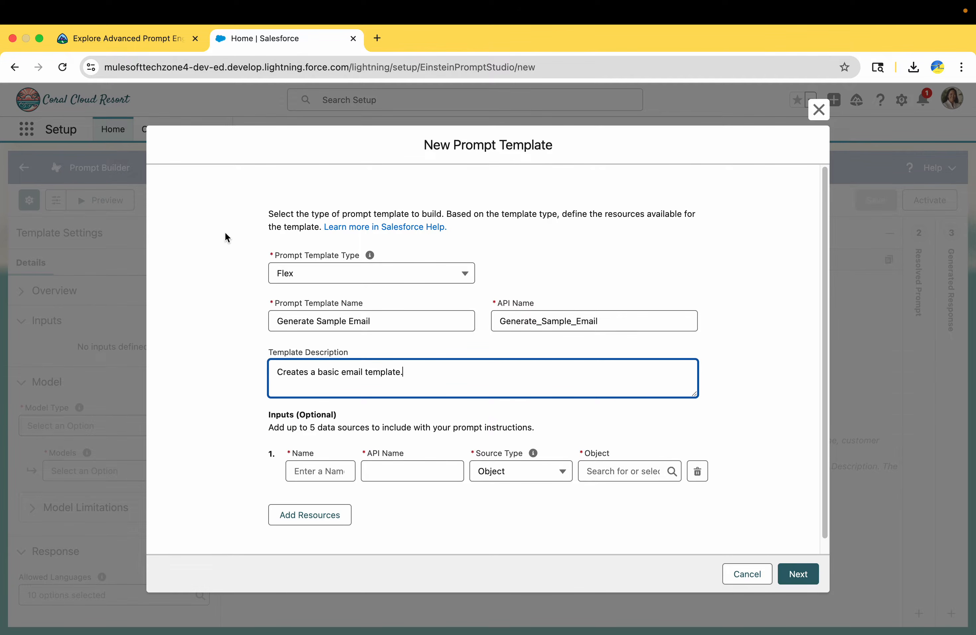
Step: Add a Customer Account input with Source Type Object and Object Account, then click Next
click(160, 41)
scroll(164, 388, down, 3)
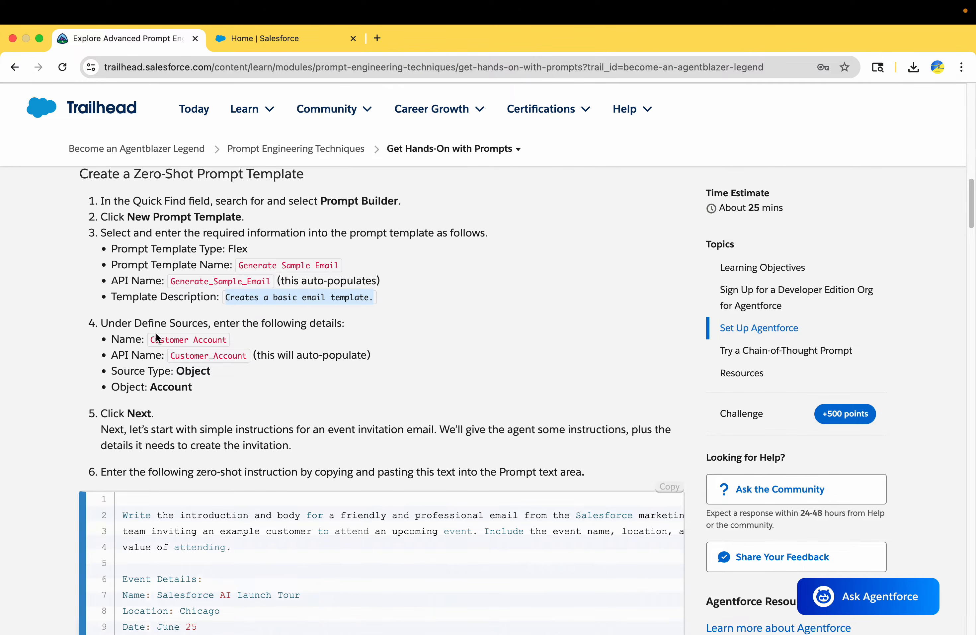
drag(151, 339, 227, 340)
key(super+c)
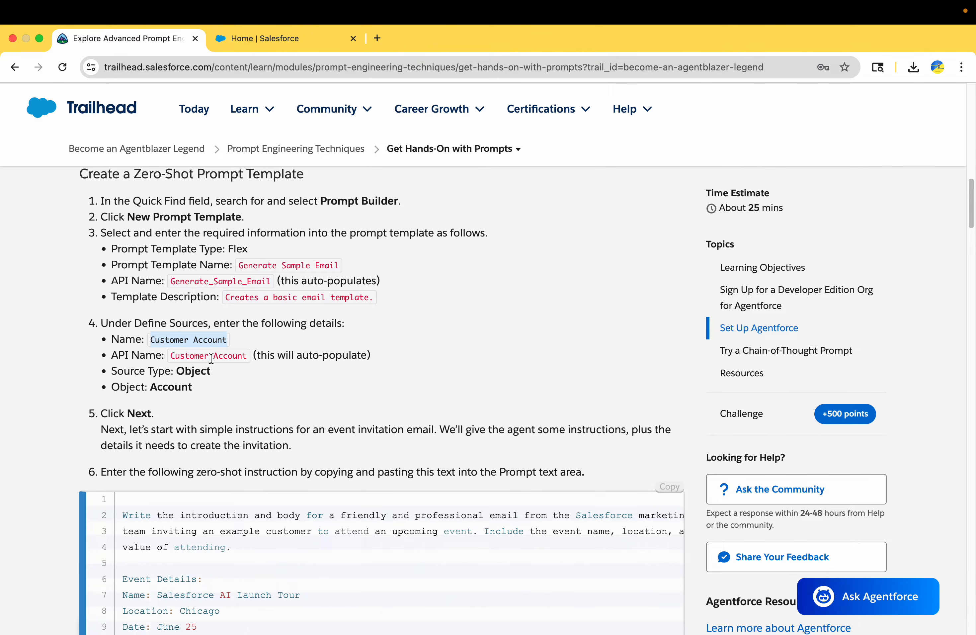
click(288, 40)
click(329, 473)
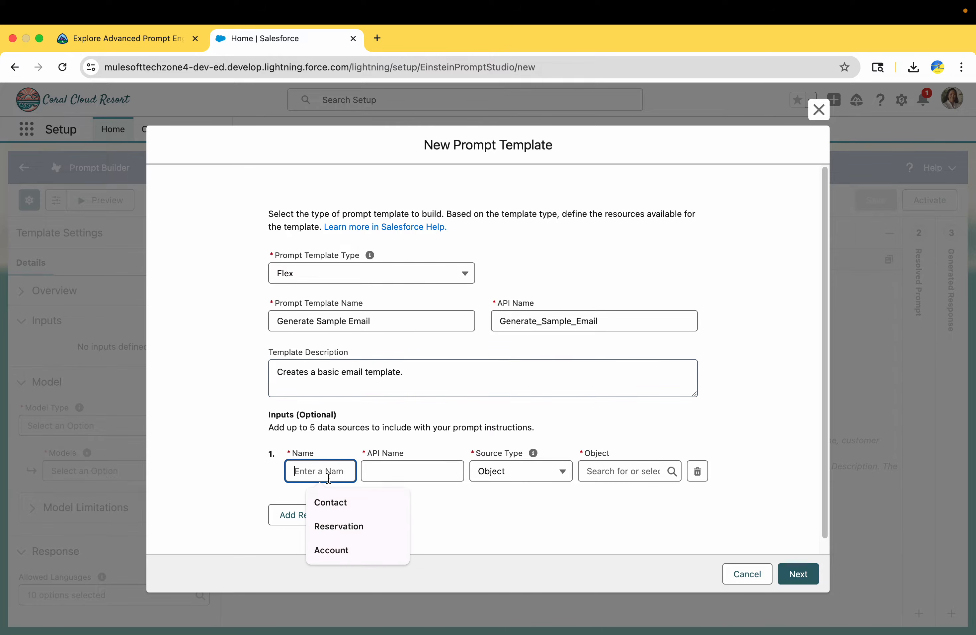
key(super+v)
click(387, 470)
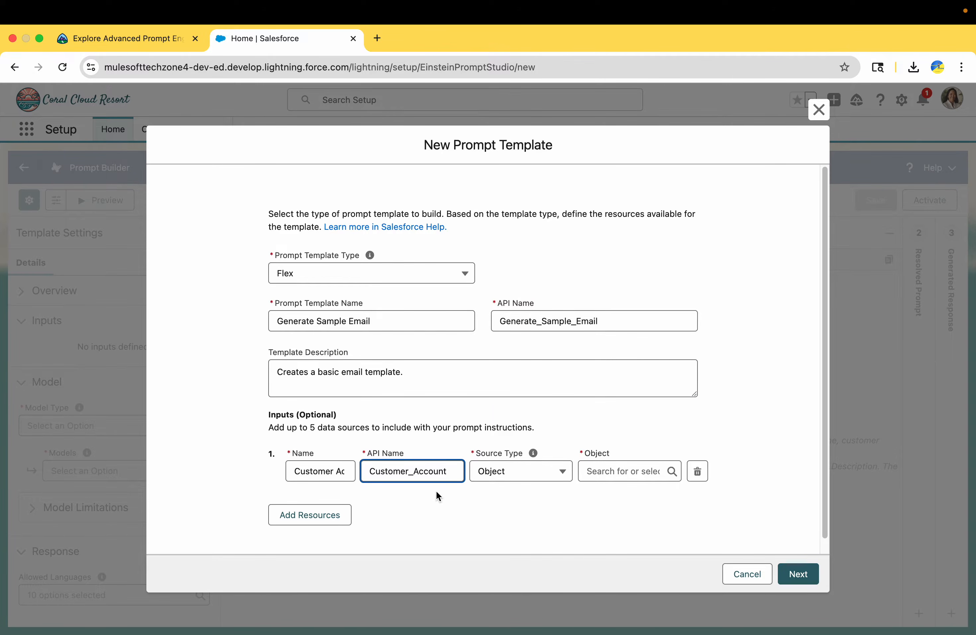
click(618, 470)
text(A)
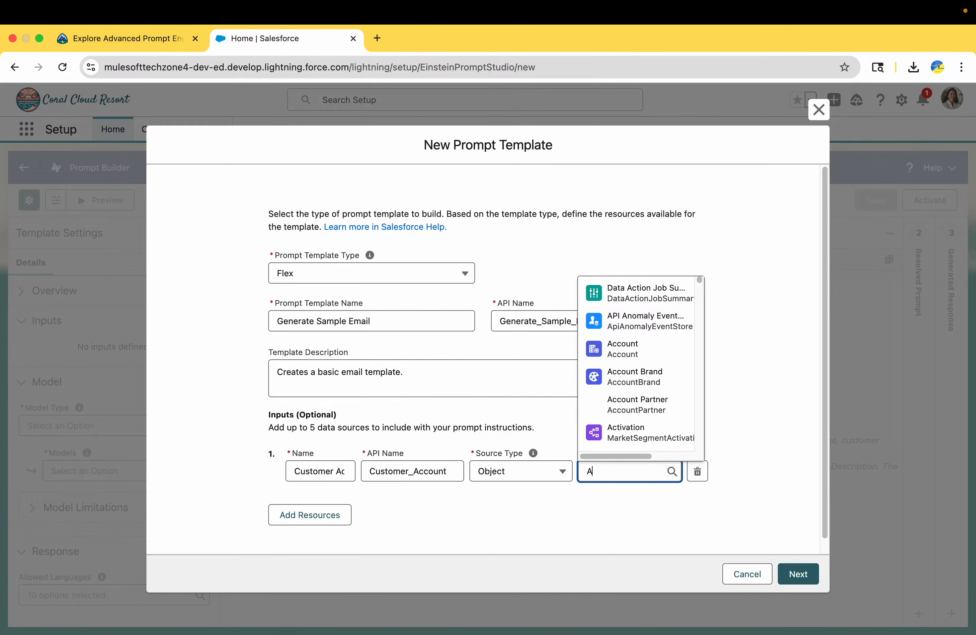
text(ccoun)
click(641, 366)
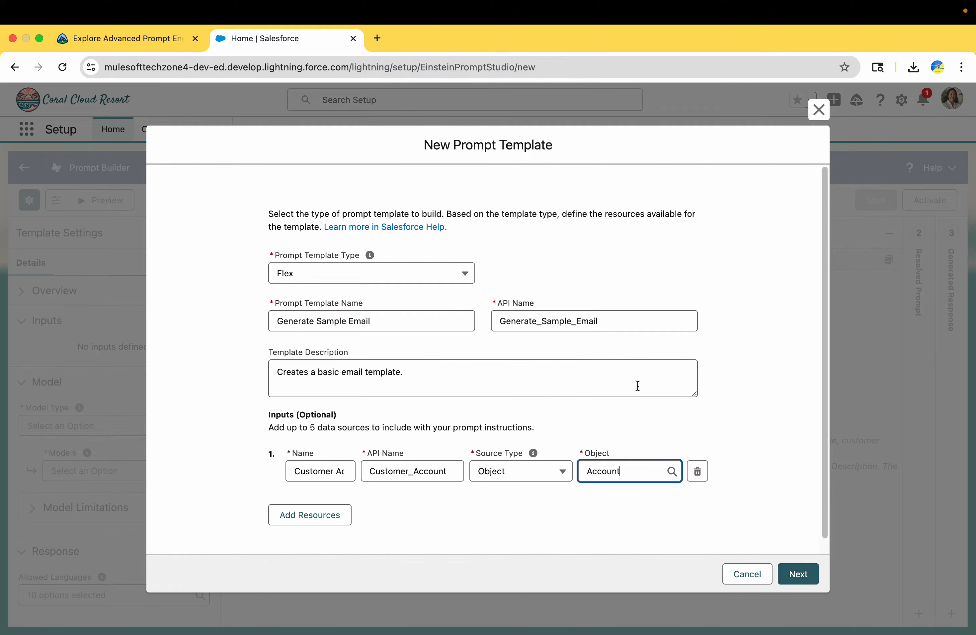
click(792, 574)
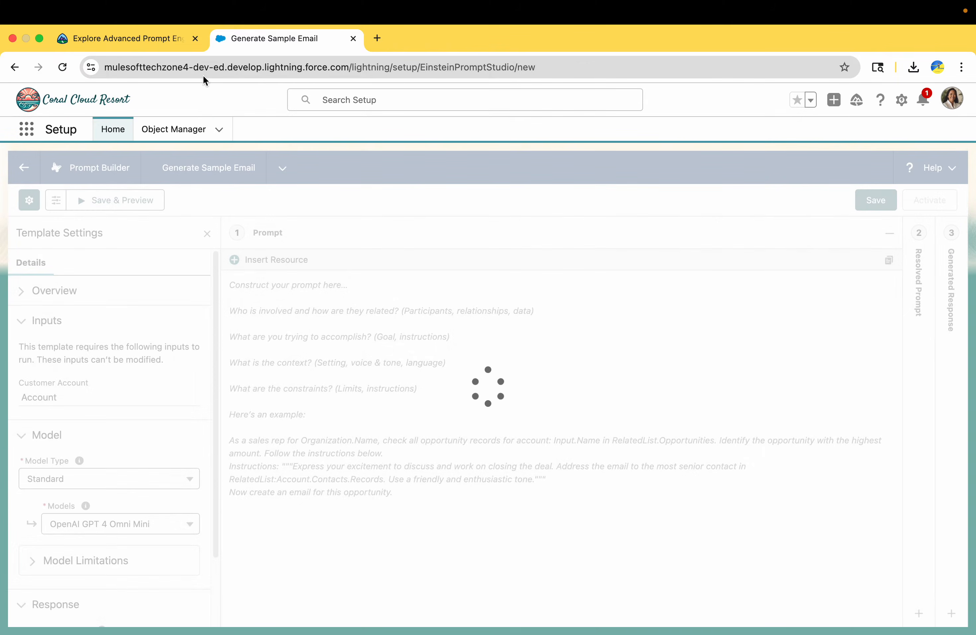
Step: Paste the lesson's zero-shot invitation instruction into the empty prompt and delete its leading blank line
click(164, 39)
scroll(234, 334, down, 5)
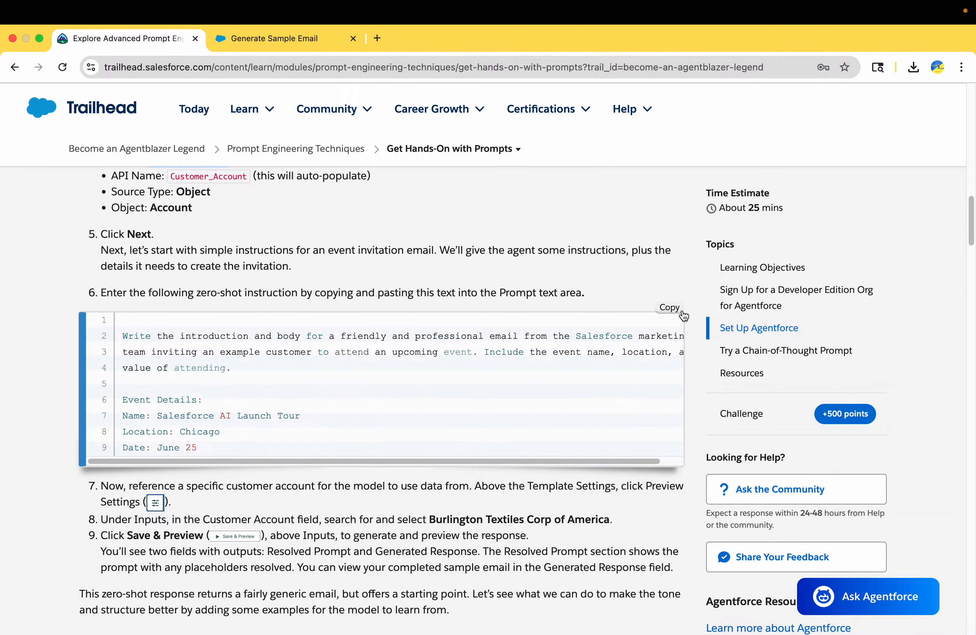
click(669, 307)
click(288, 47)
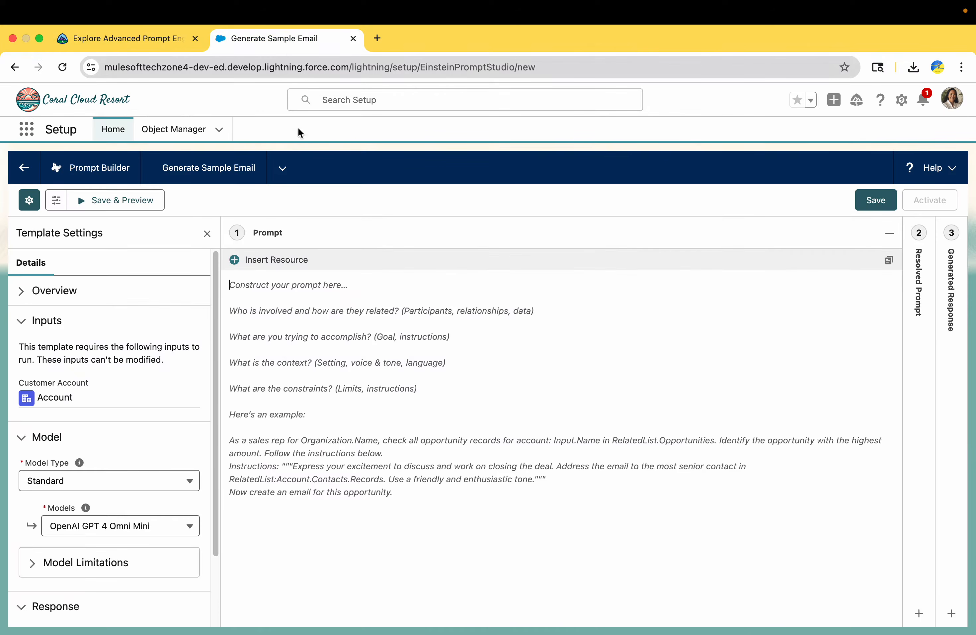
click(355, 381)
key(super+v)
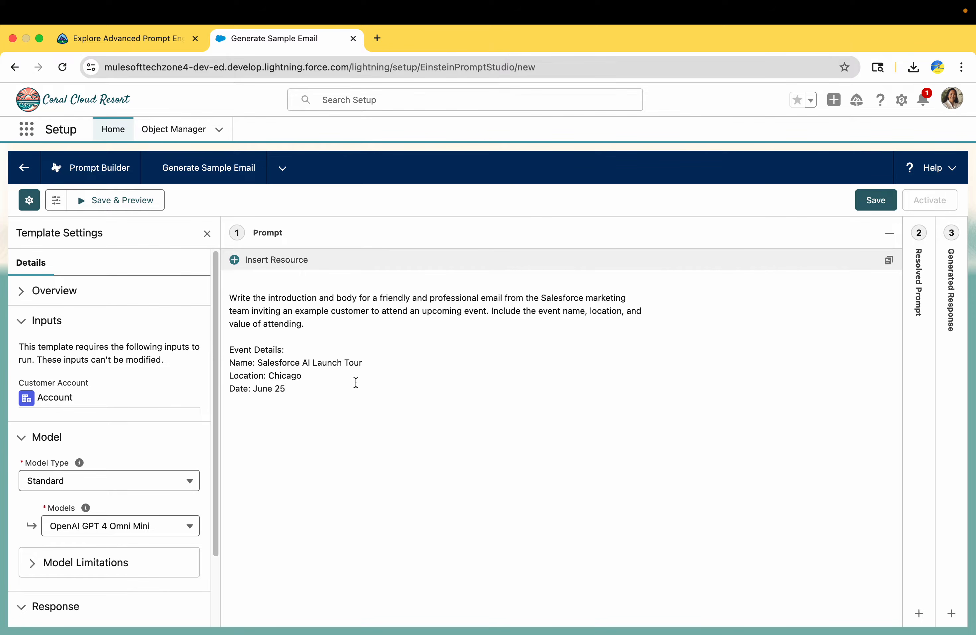
click(231, 299)
key(BackSpace)
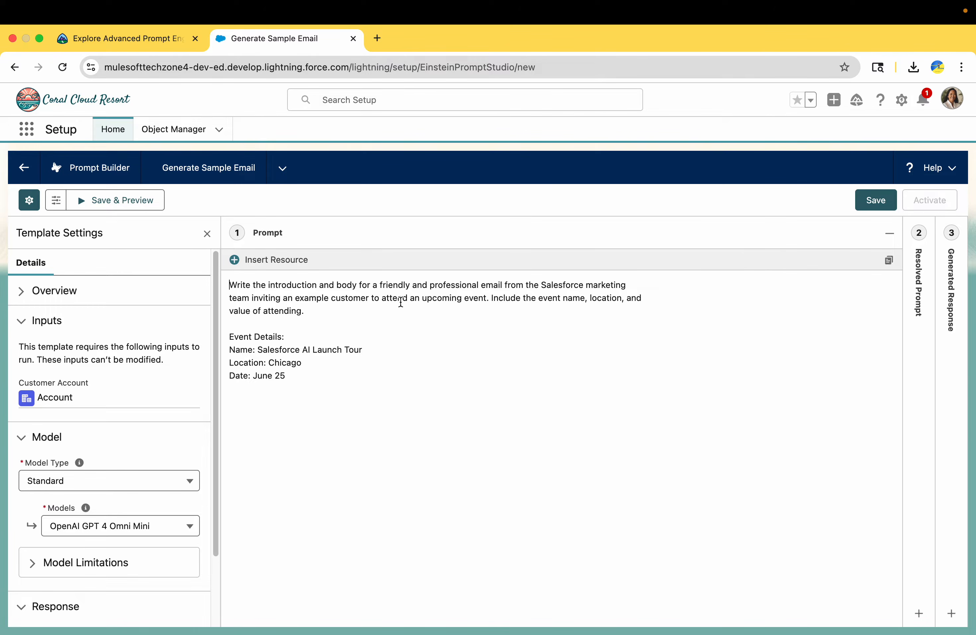
click(144, 38)
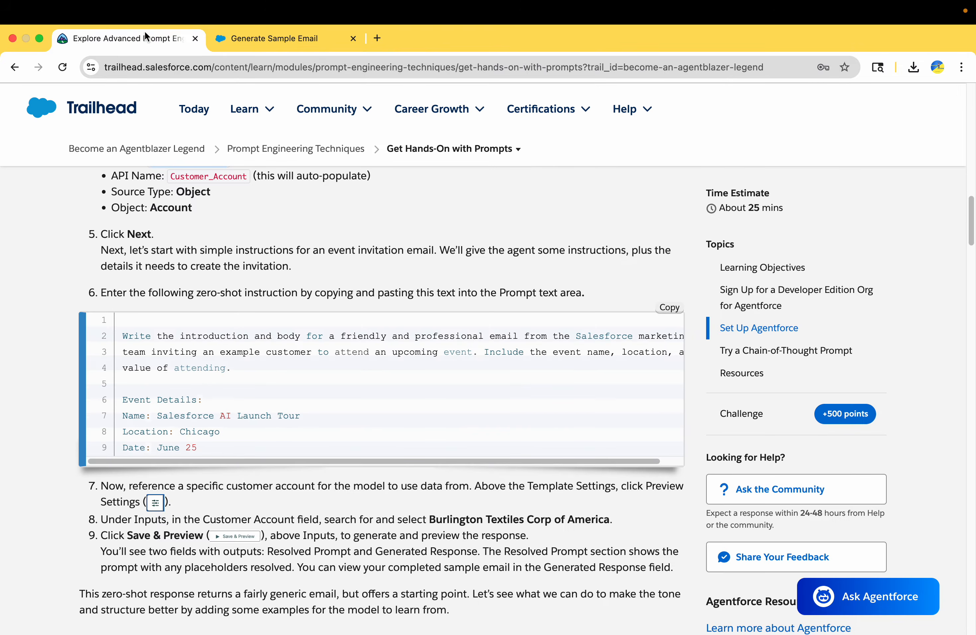
scroll(132, 297, down, 5)
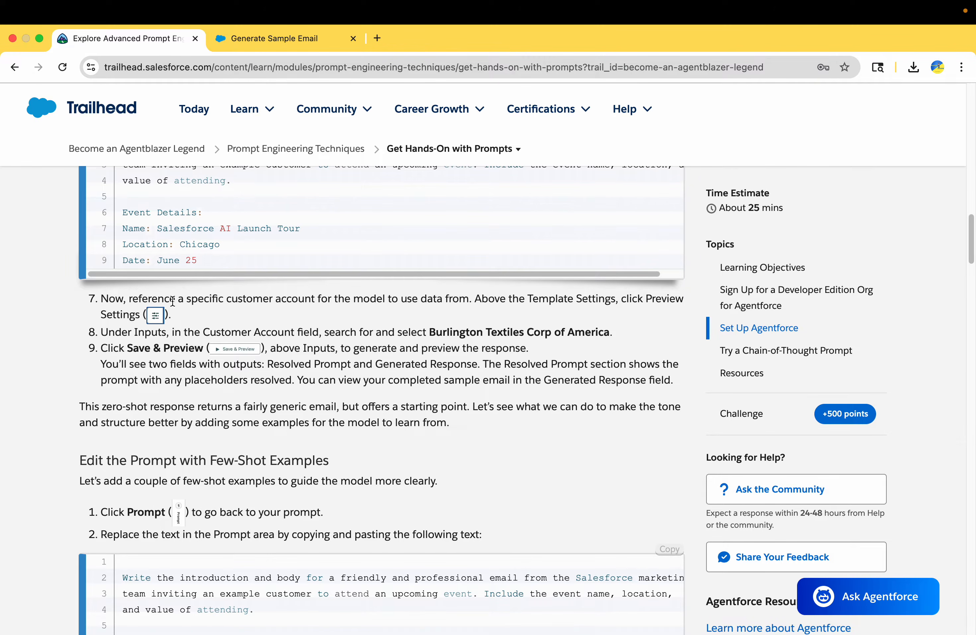
click(286, 41)
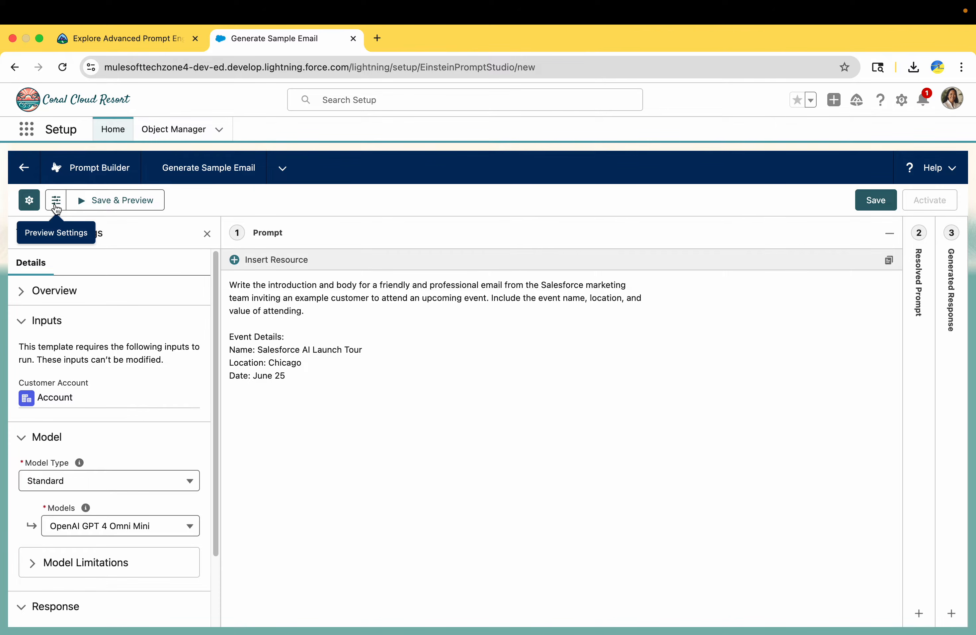
Step: In Preview Settings, pick Burlington Textiles Corp of America as the Customer Account
click(56, 202)
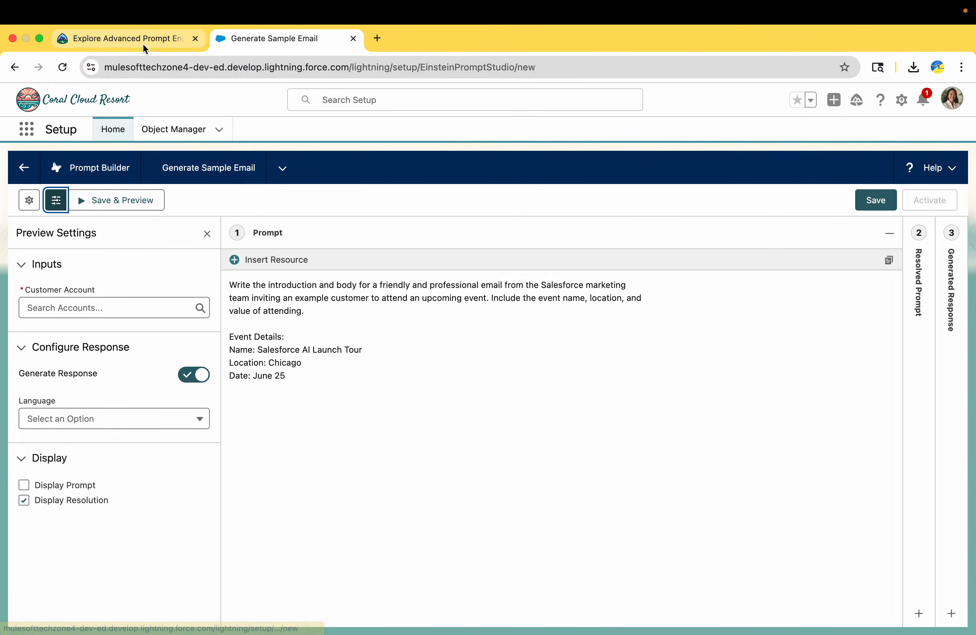
click(145, 41)
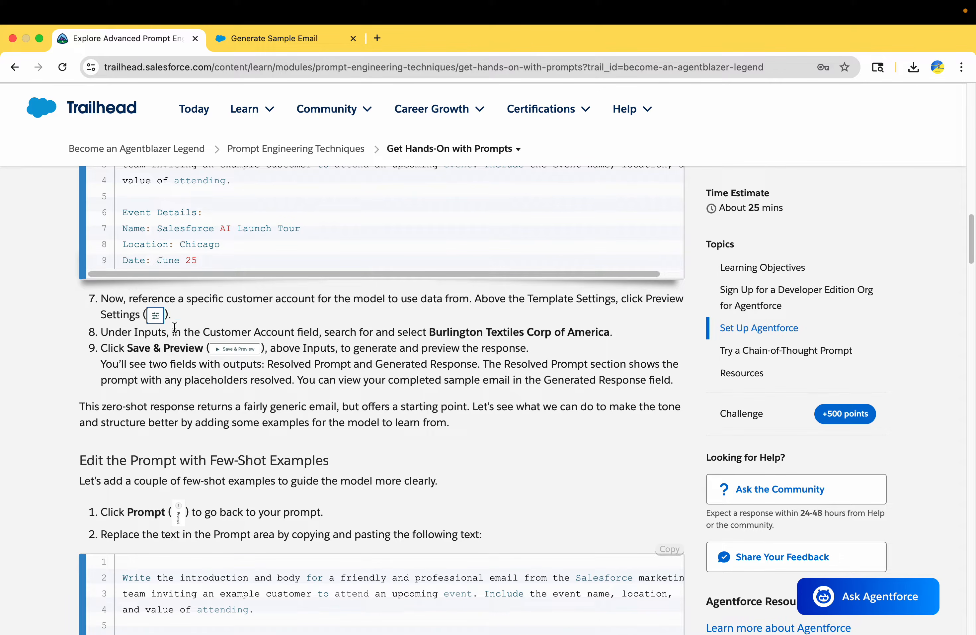
drag(430, 332, 618, 336)
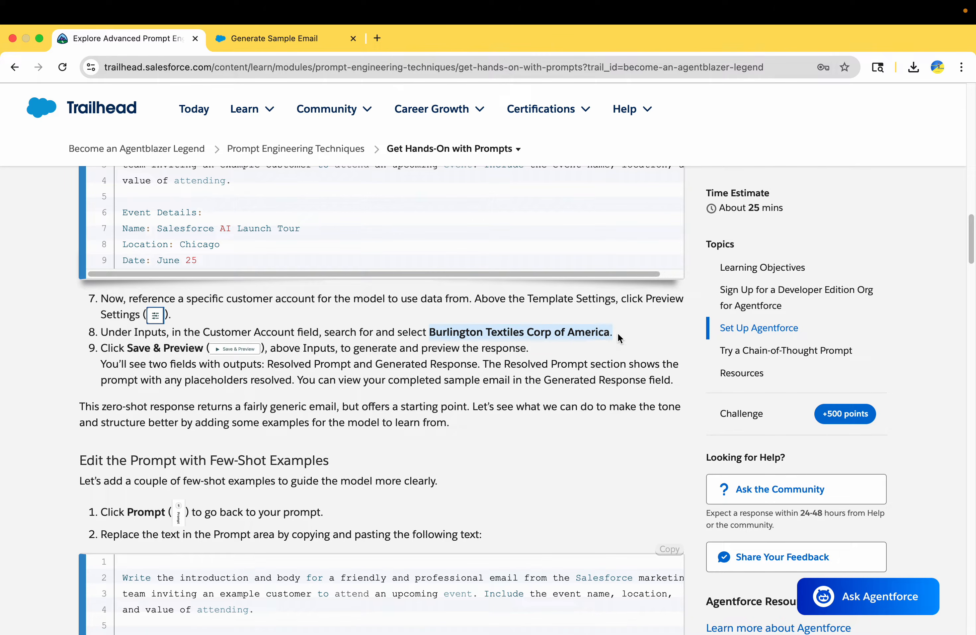
click(241, 39)
click(103, 305)
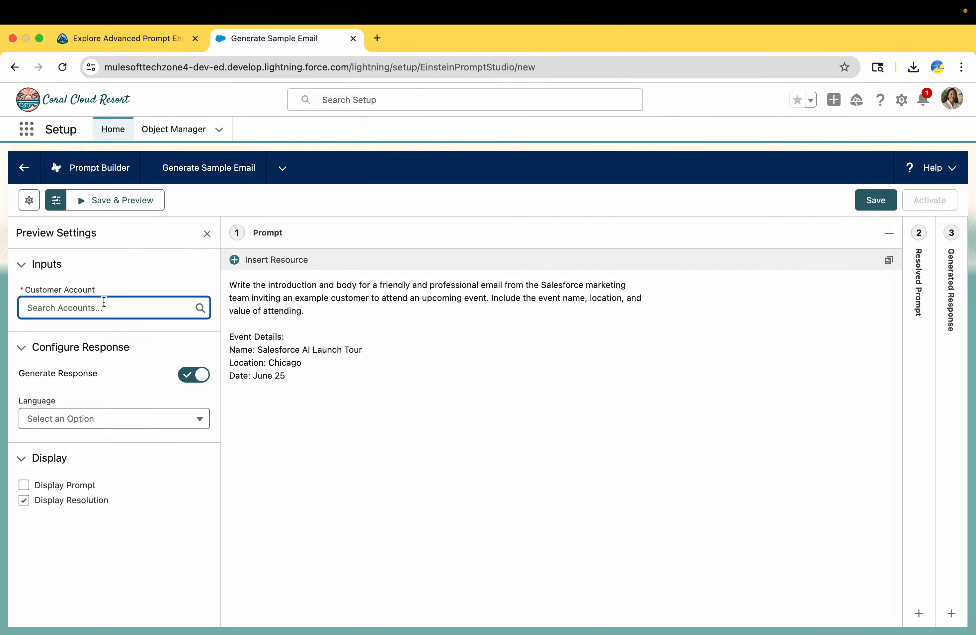
key(super+v)
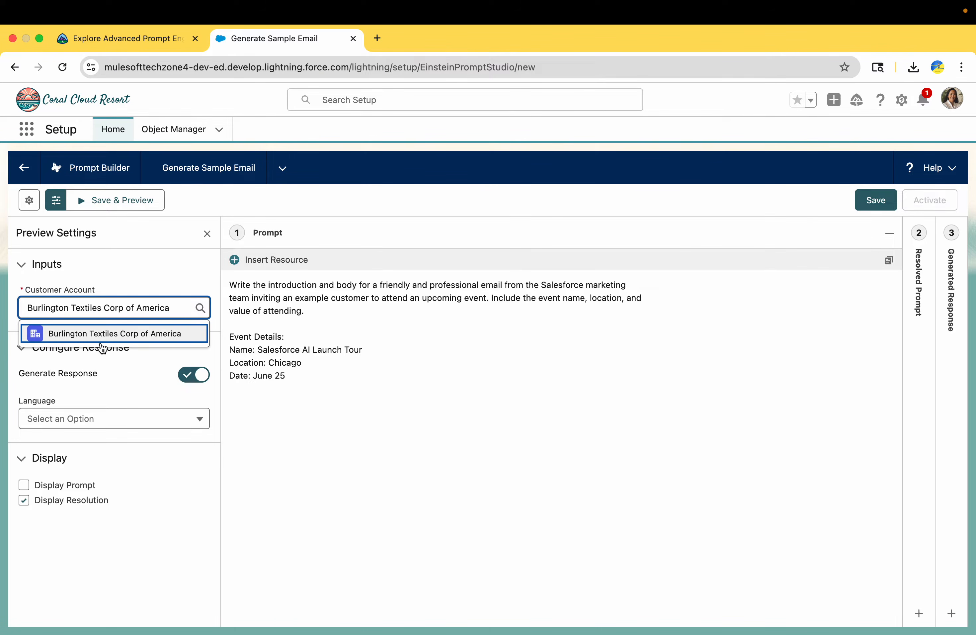
click(101, 336)
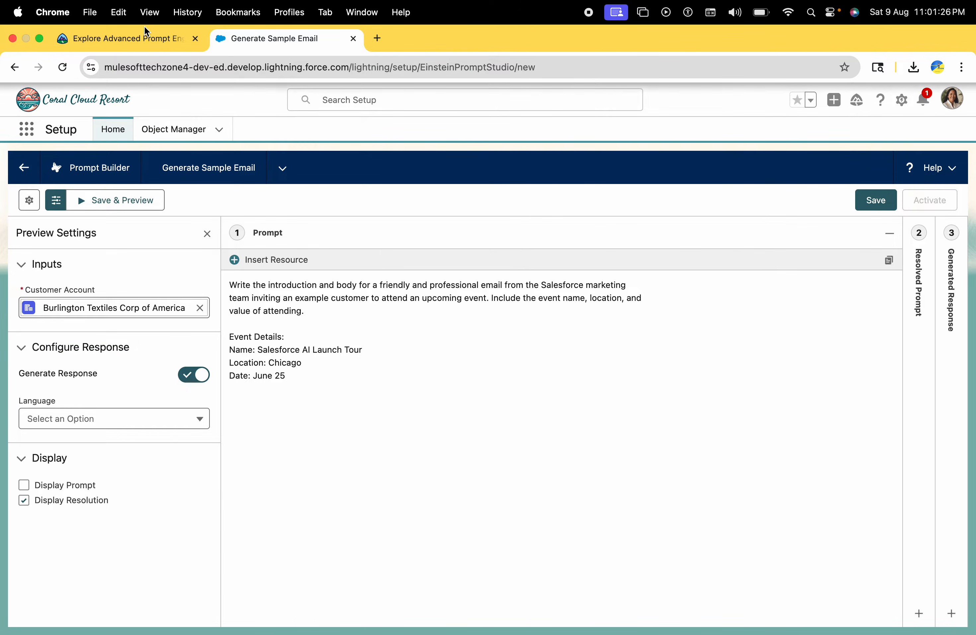
Step: Check the lesson's next step, then Save & Preview the template
click(142, 38)
scroll(190, 396, down, 2)
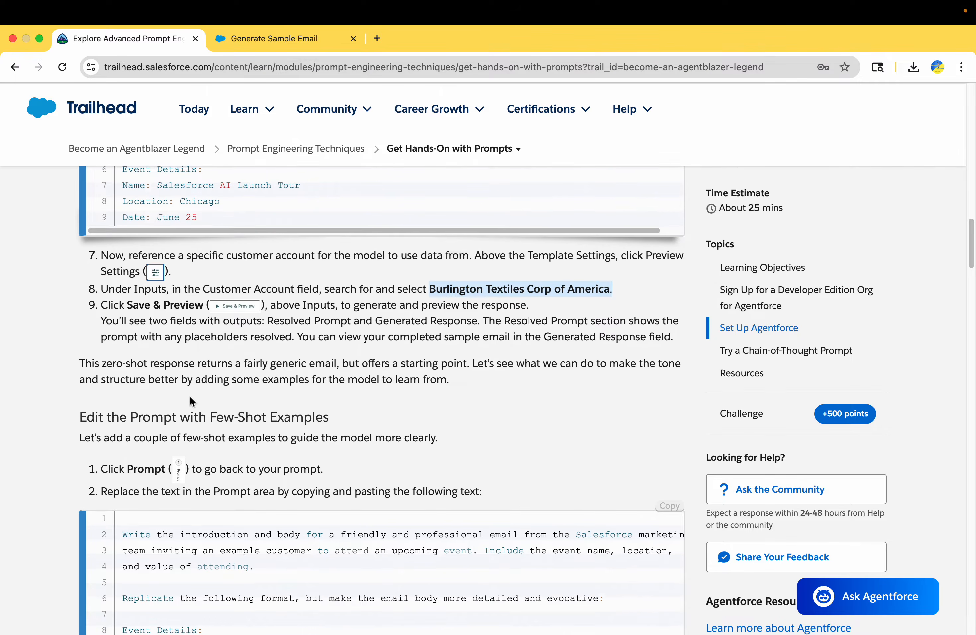
click(279, 39)
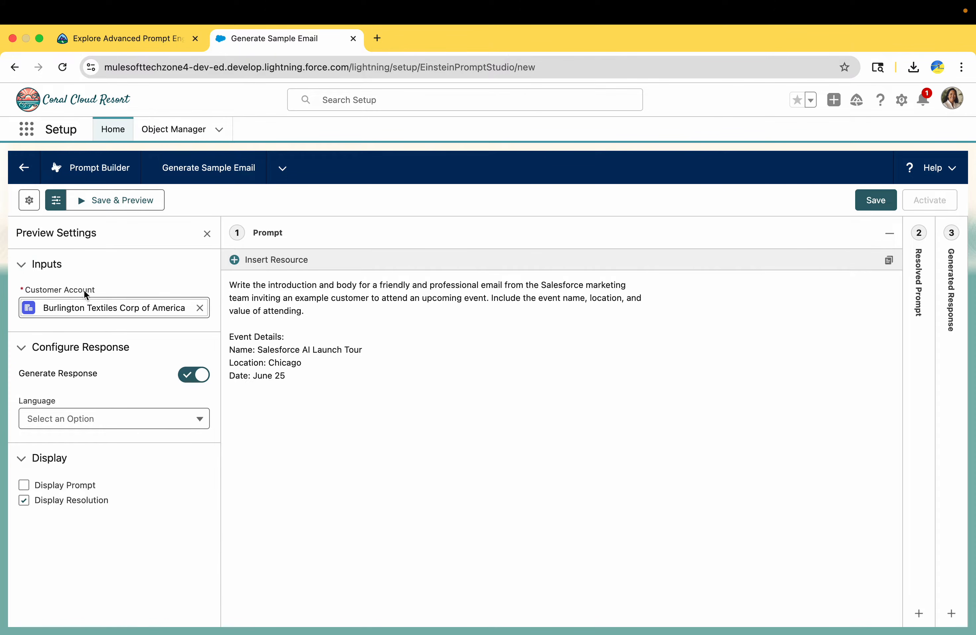
click(115, 201)
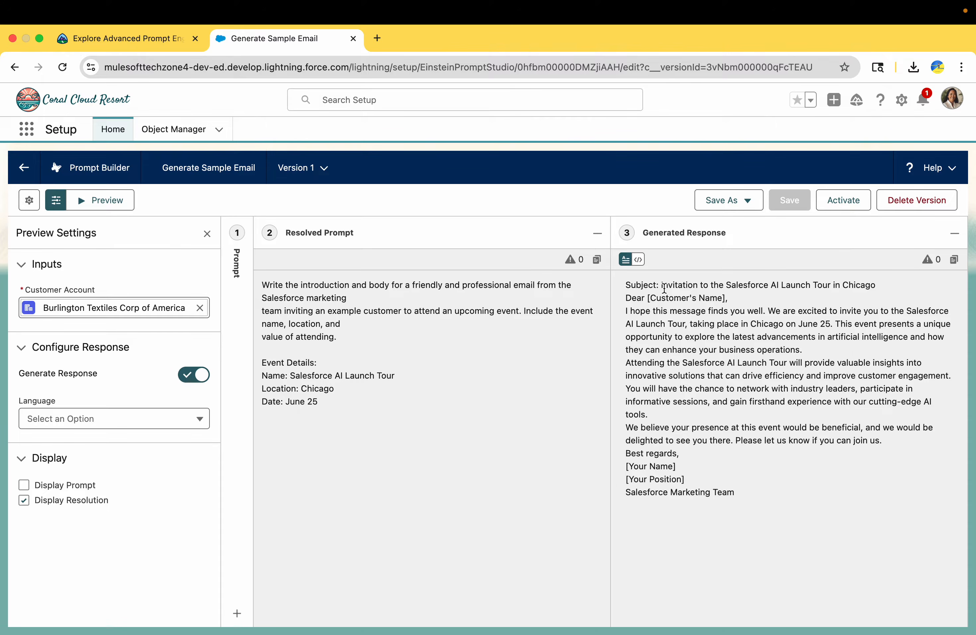
Step: Review the generated invitation email and the lesson's notes on placeholders and the zero-shot response
drag(688, 285, 816, 288)
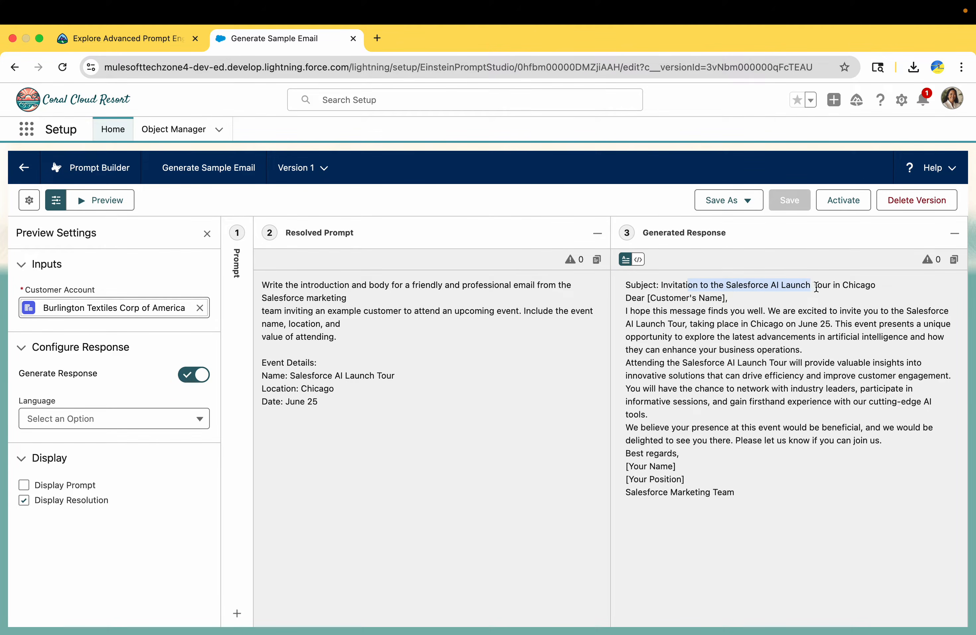
drag(647, 300, 590, 235)
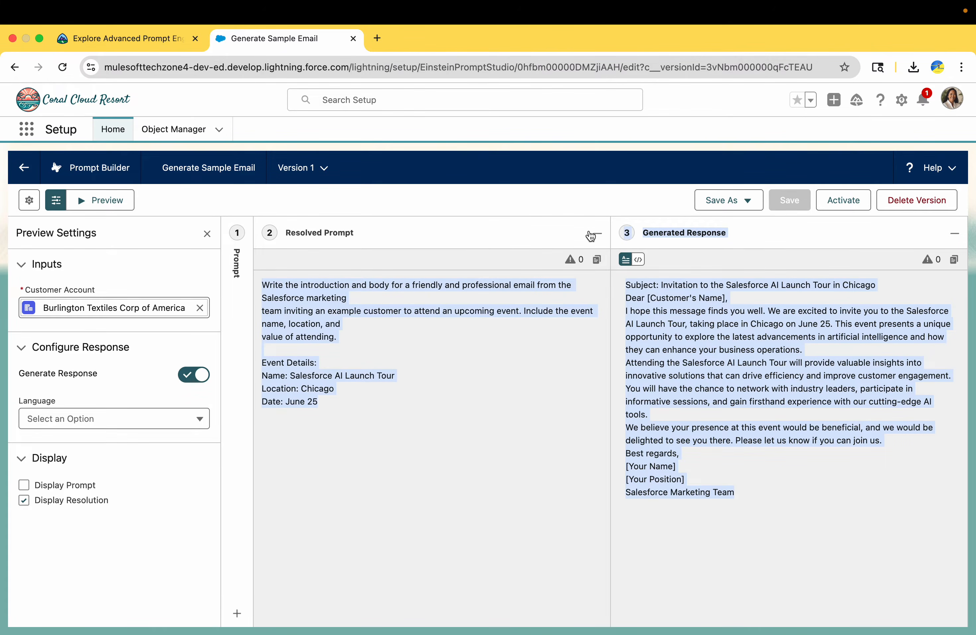
click(169, 39)
scroll(196, 433, down, 4)
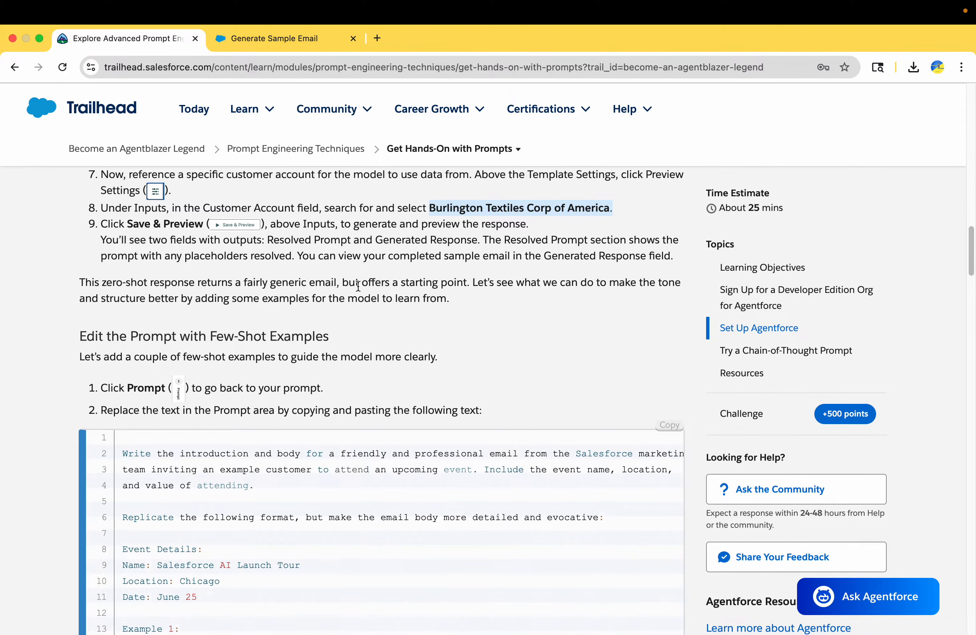
drag(532, 242, 531, 266)
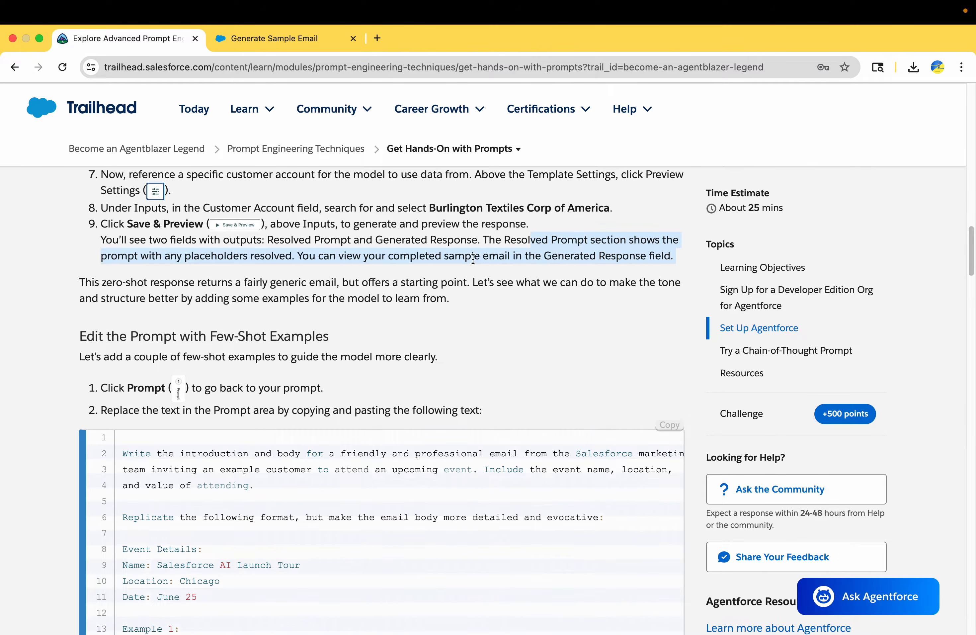
double_click(242, 257)
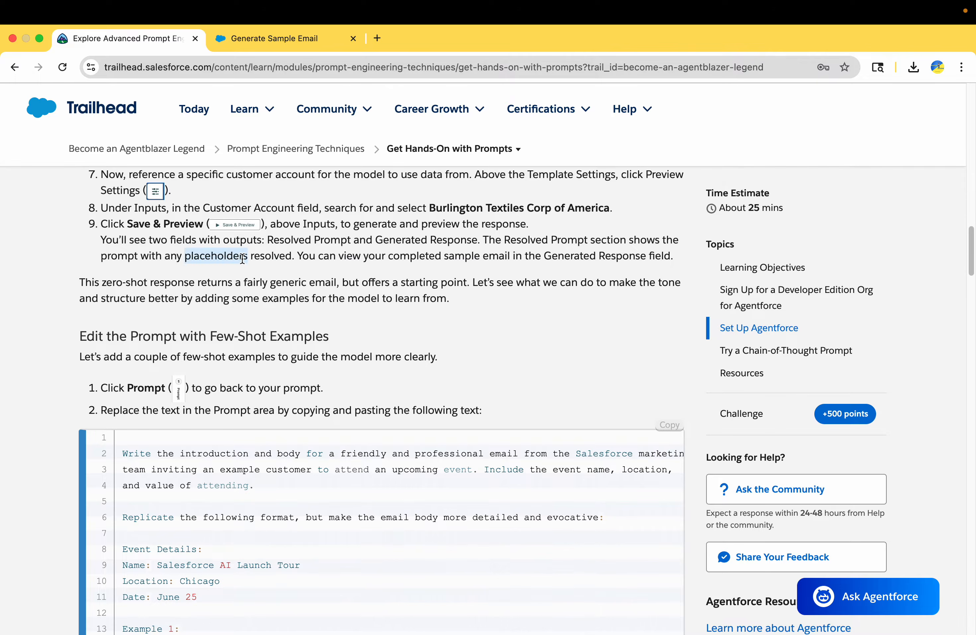
drag(385, 251, 620, 264)
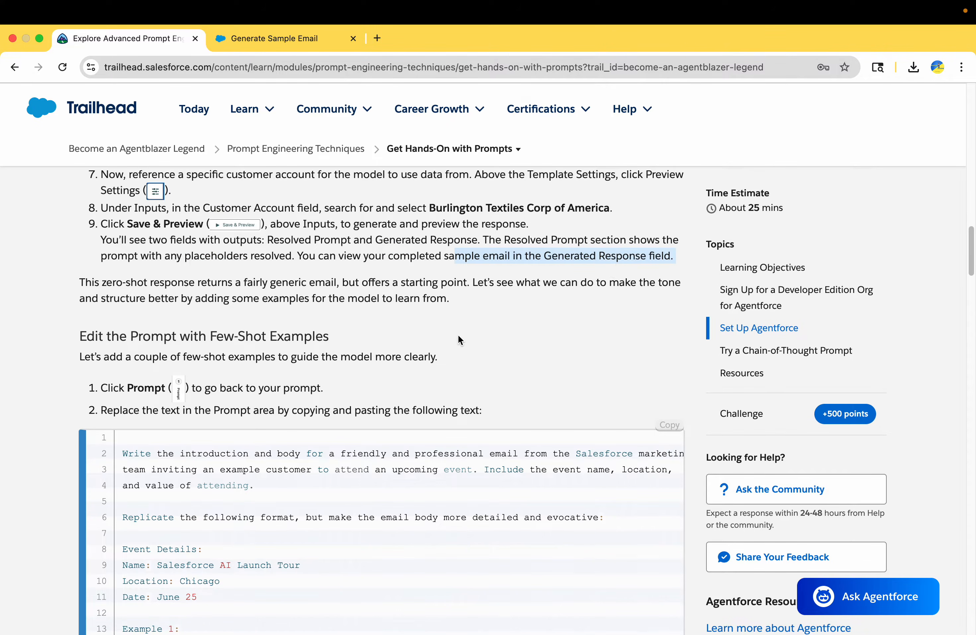
scroll(459, 339, down, 1)
drag(96, 270, 273, 276)
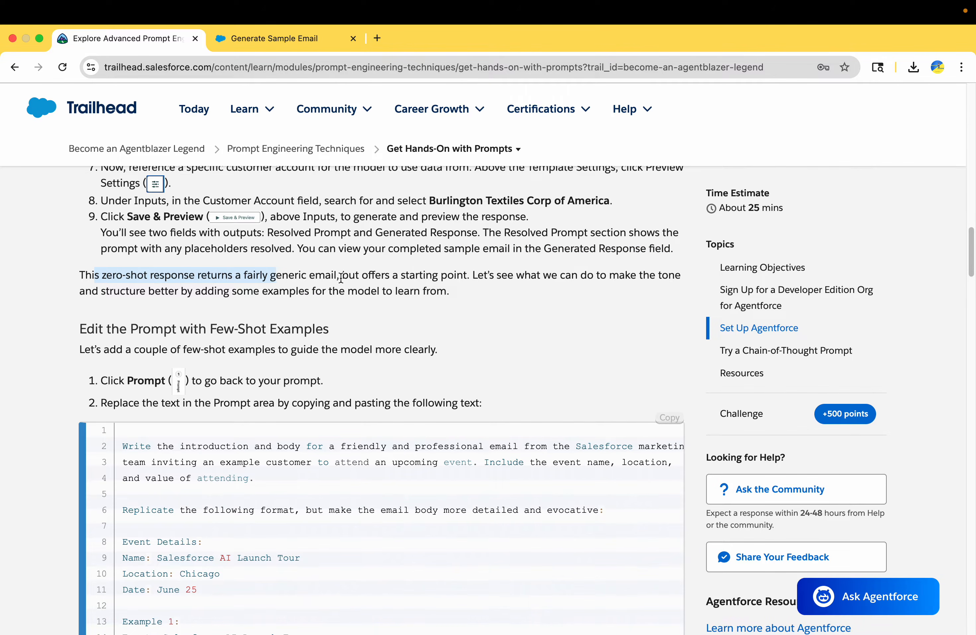
Step: Scroll to Edit the Prompt with Few-Shot Examples and highlight steps 1–2 above the code block
scroll(341, 278, down, 2)
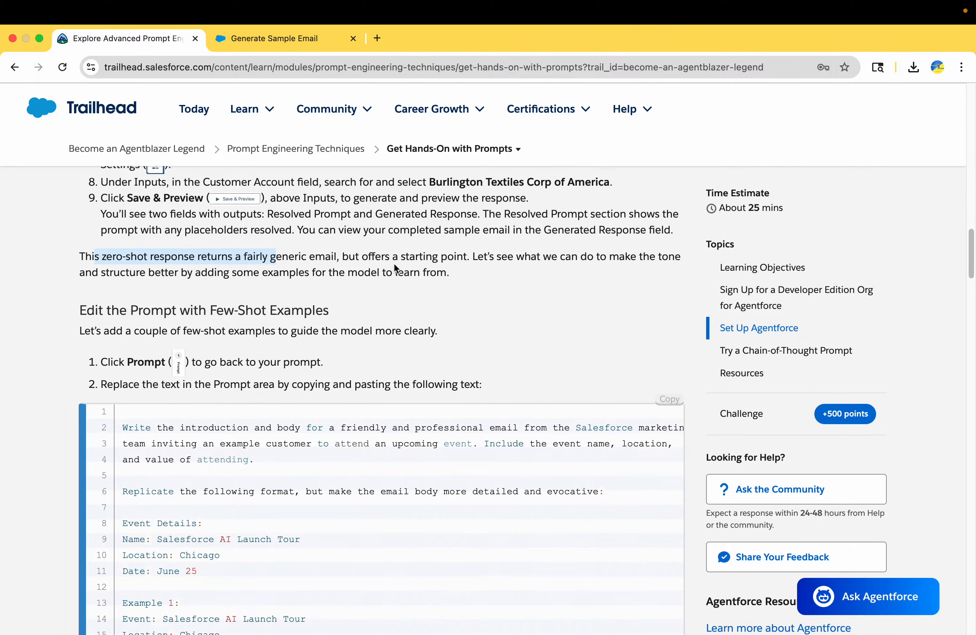
scroll(394, 267, down, 3)
scroll(548, 264, down, 2)
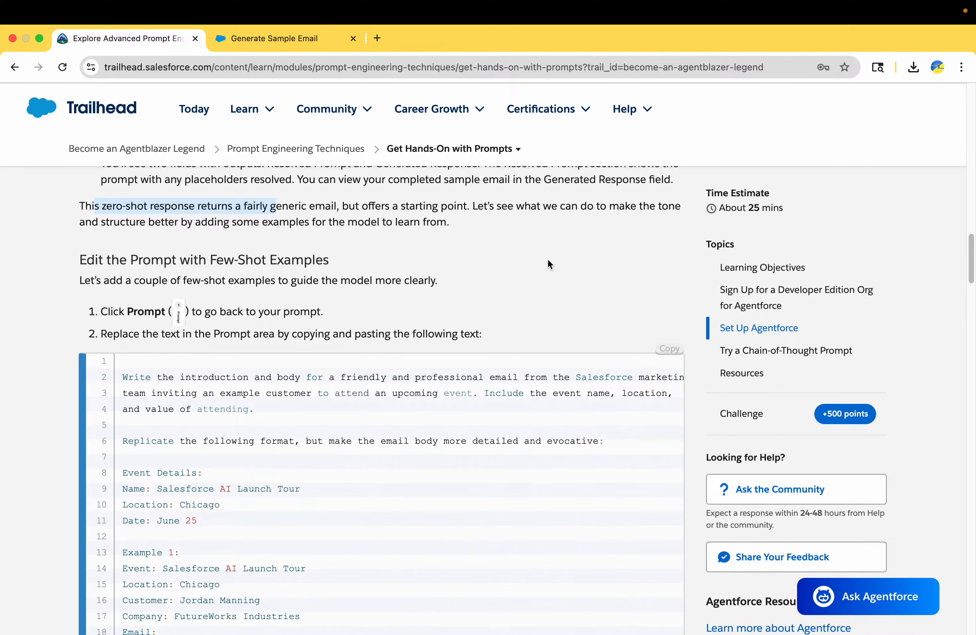
scroll(548, 264, down, 6)
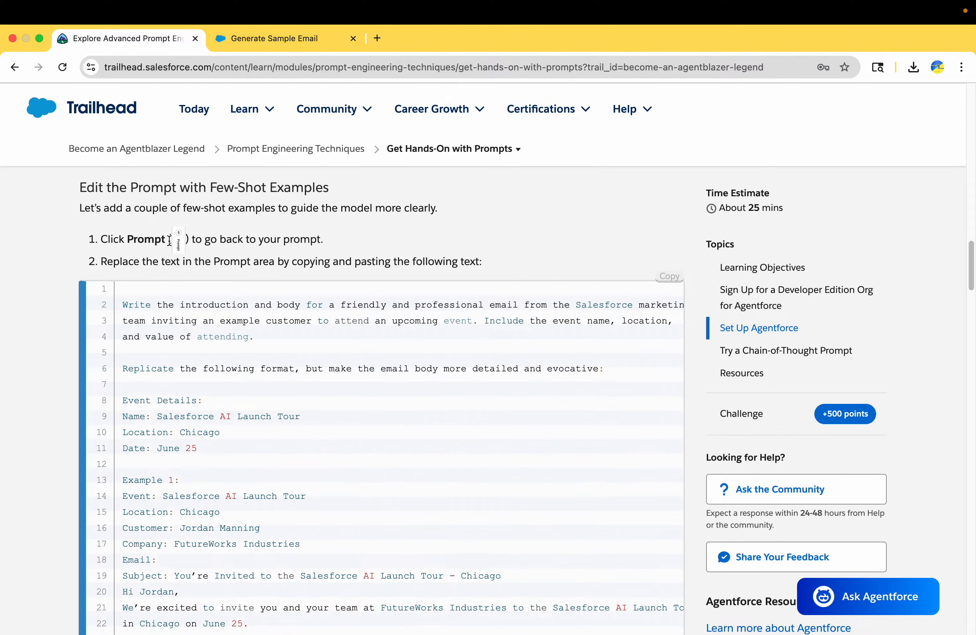
drag(116, 239, 322, 255)
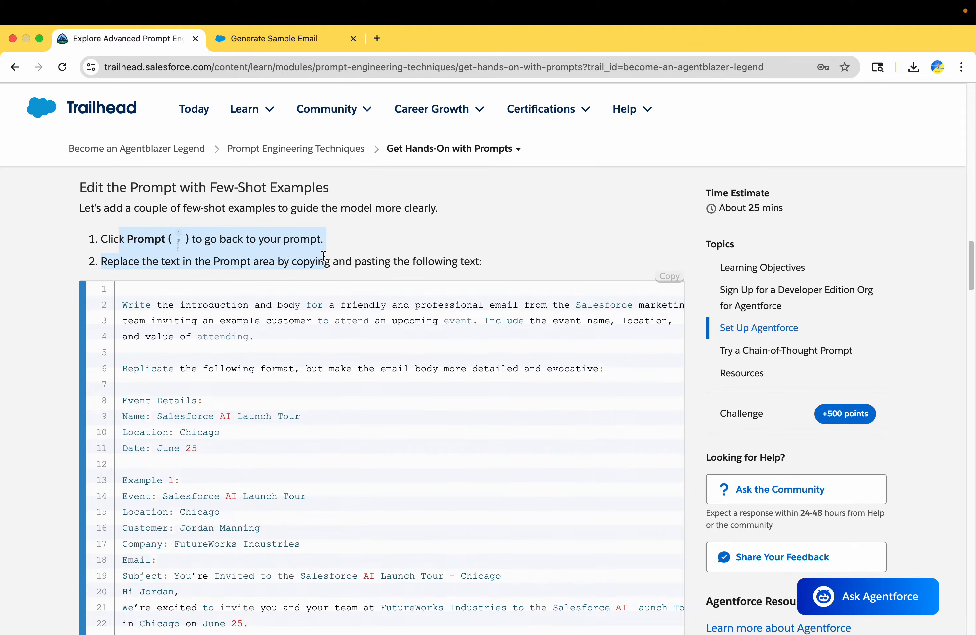
scroll(323, 256, down, 1)
scroll(323, 255, down, 3)
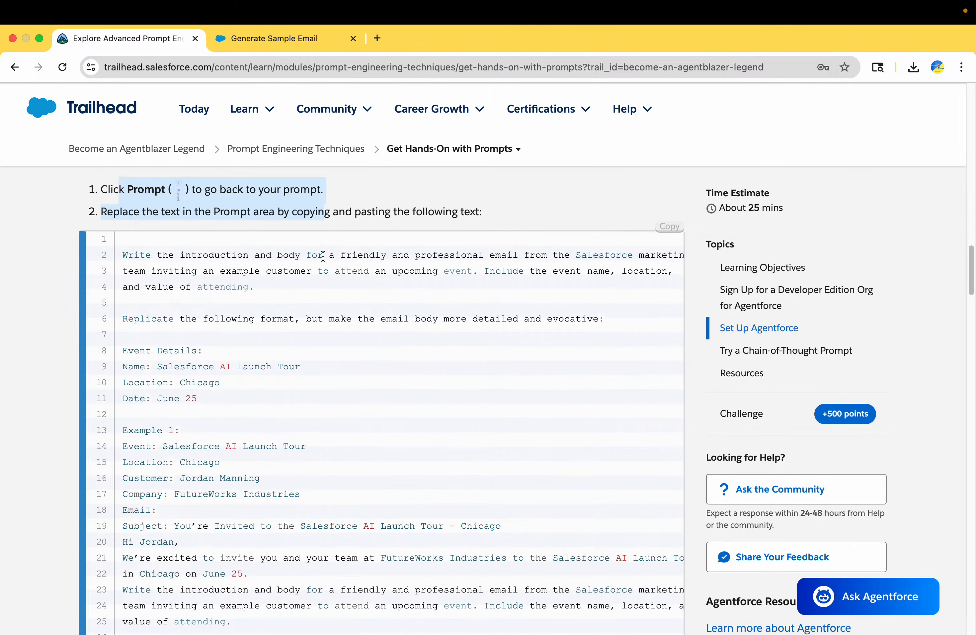
Step: Replace the Generate Sample Email prompt text with the copied few-shot examples prompt
click(669, 226)
click(287, 38)
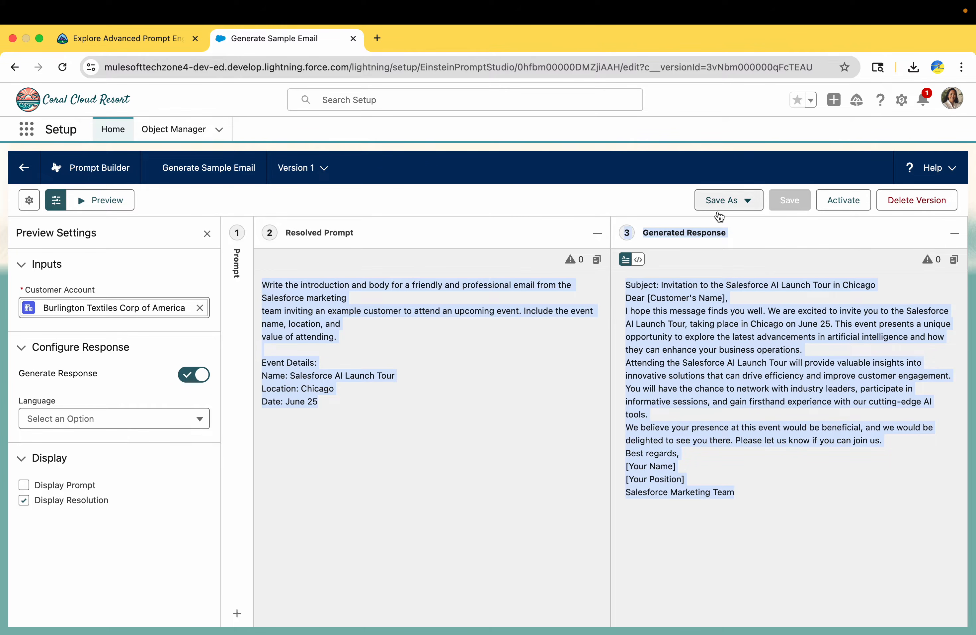
click(298, 445)
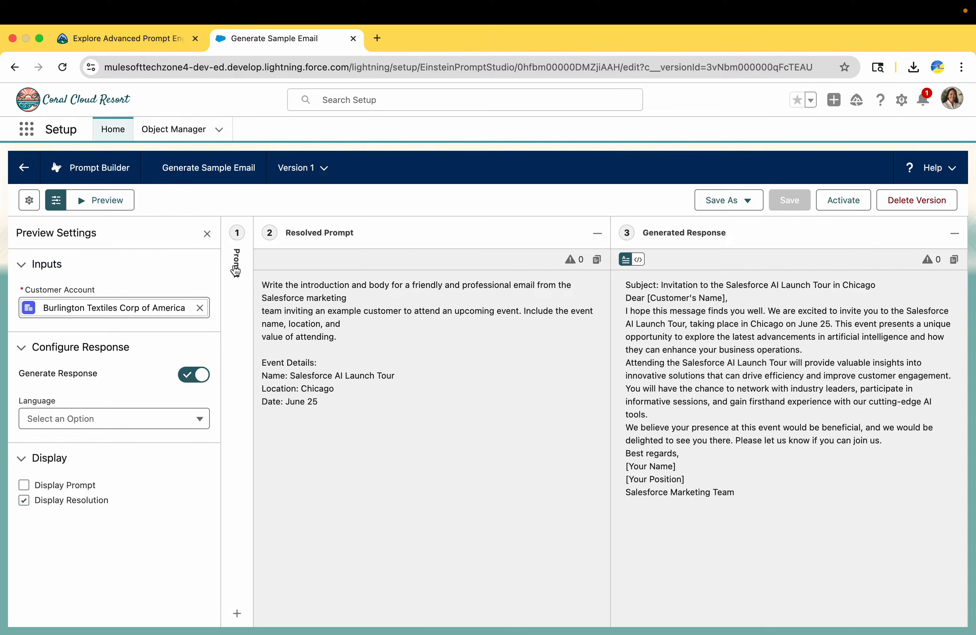
click(236, 270)
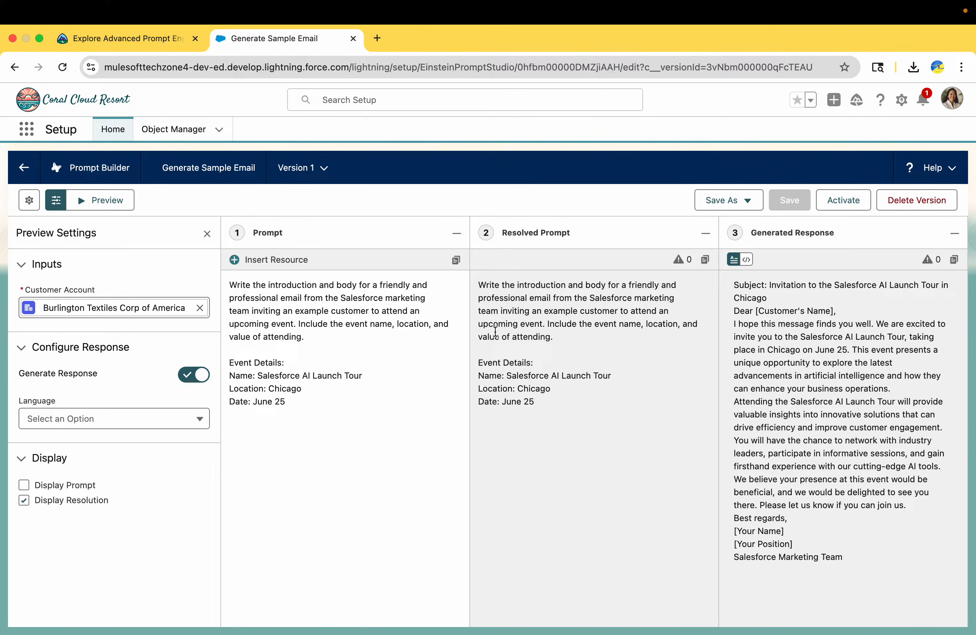
click(706, 234)
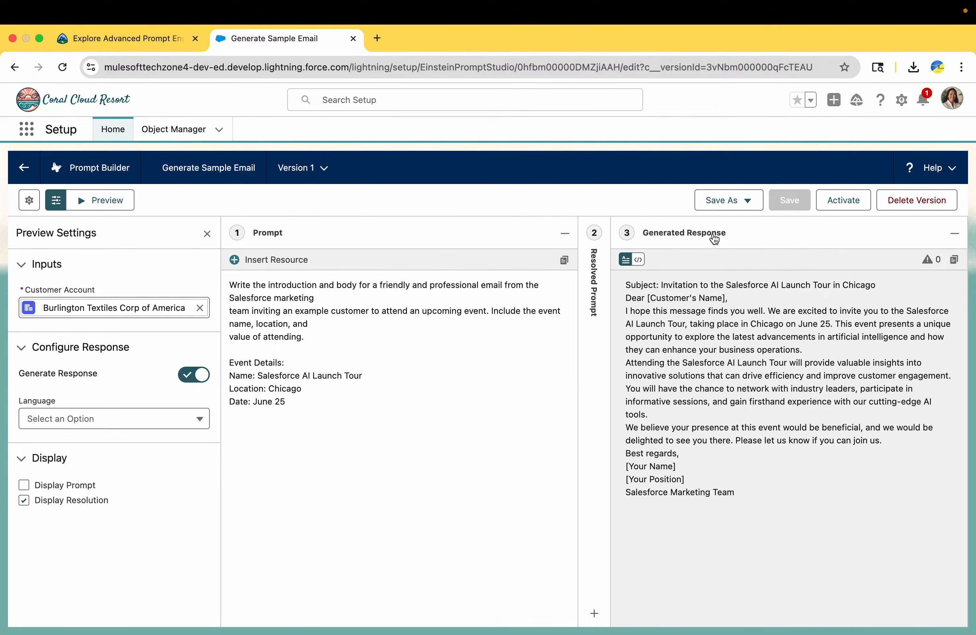
click(954, 233)
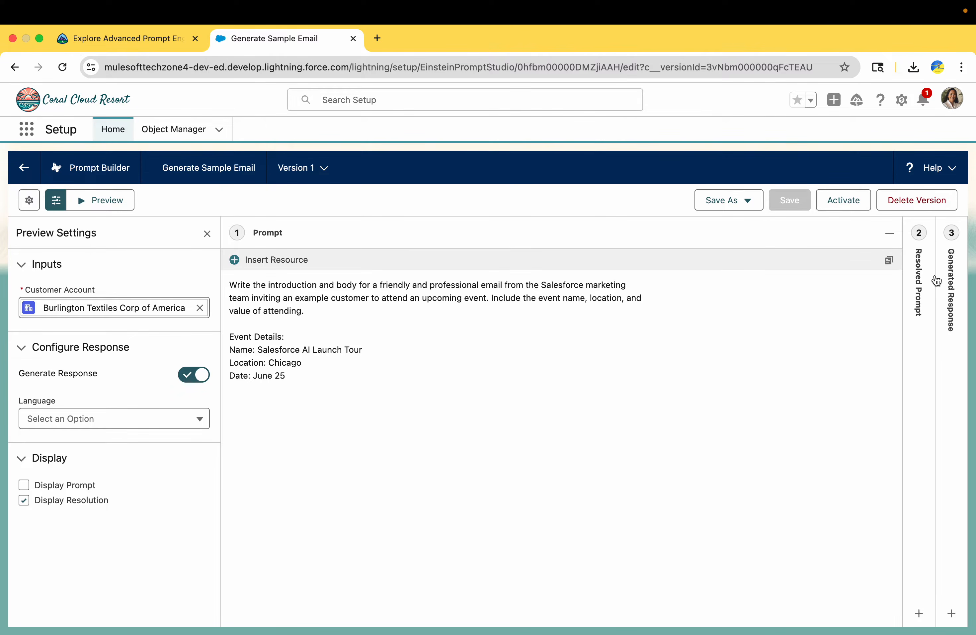
click(924, 270)
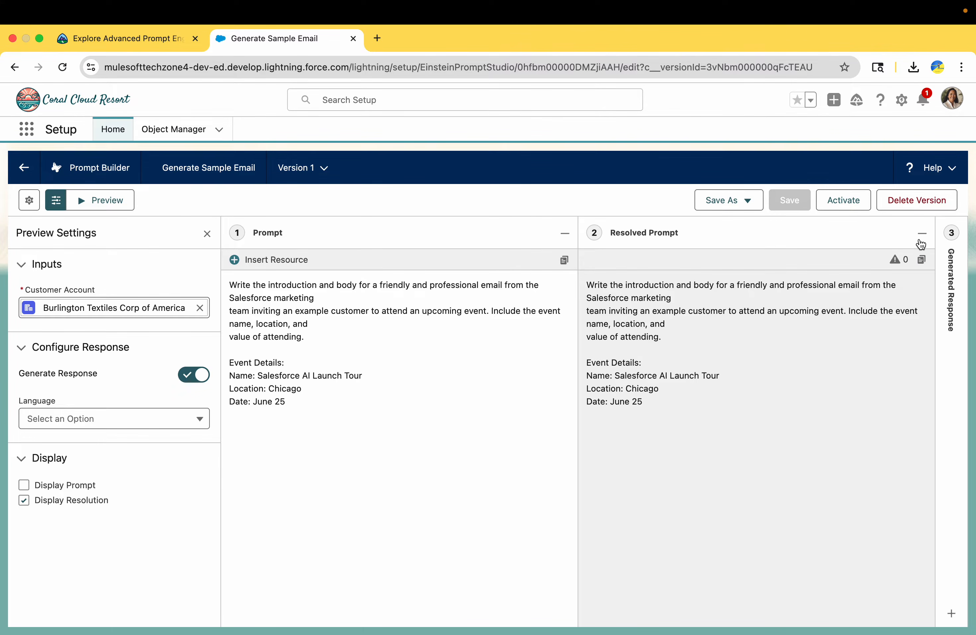
click(922, 234)
click(513, 416)
key(super+a)
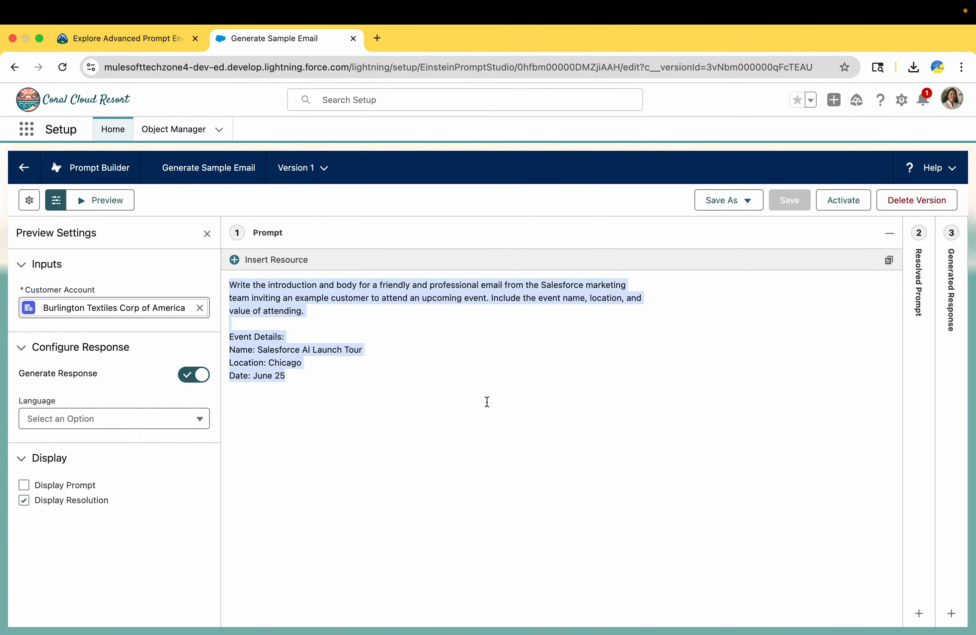
key(super+v)
Step: Check the lesson's next instruction, then Save & Preview the updated template
scroll(486, 396, up, 10)
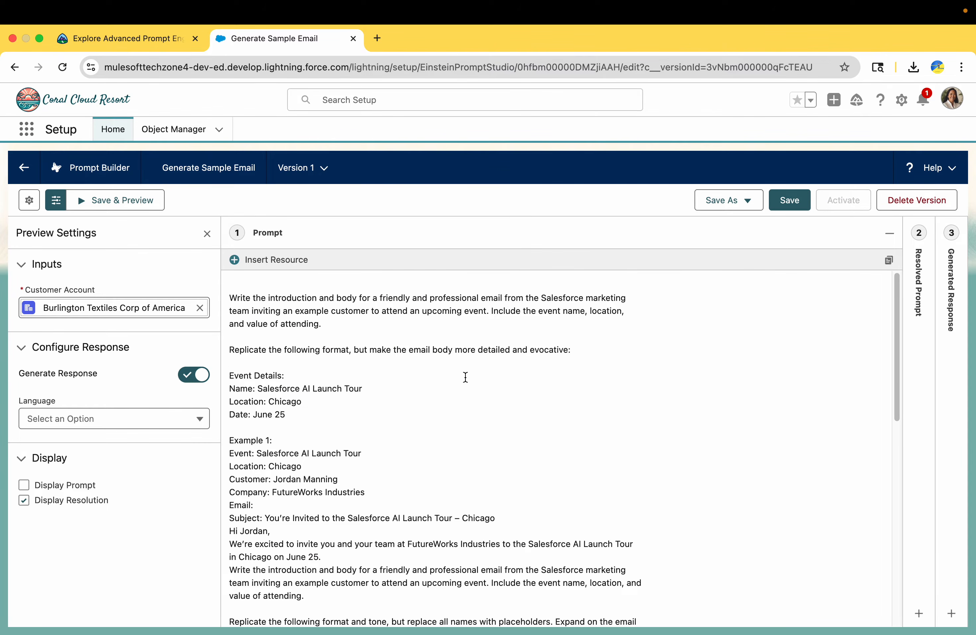
click(144, 38)
scroll(291, 413, down, 15)
scroll(263, 264, down, 10)
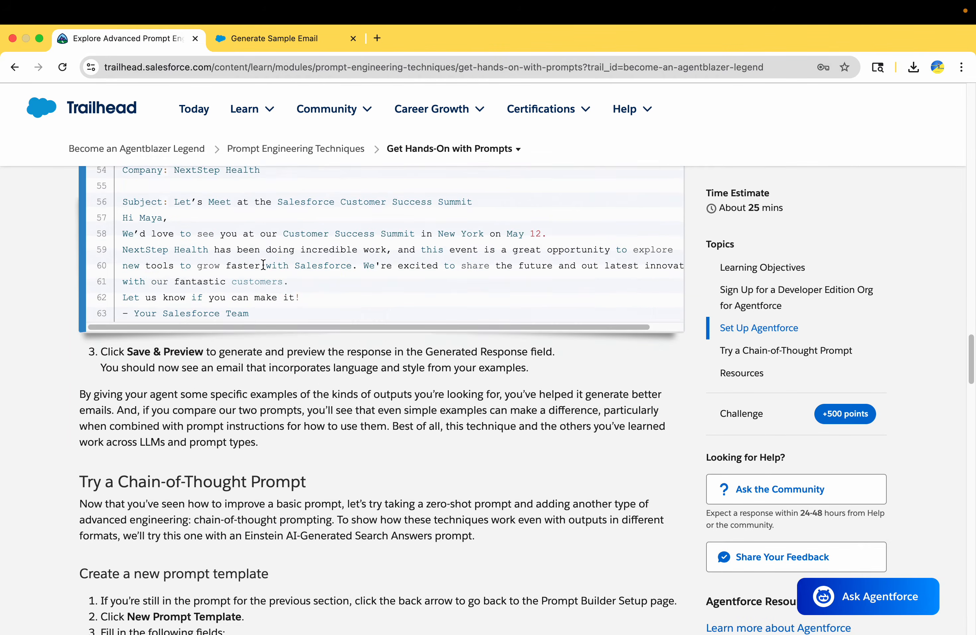
click(283, 39)
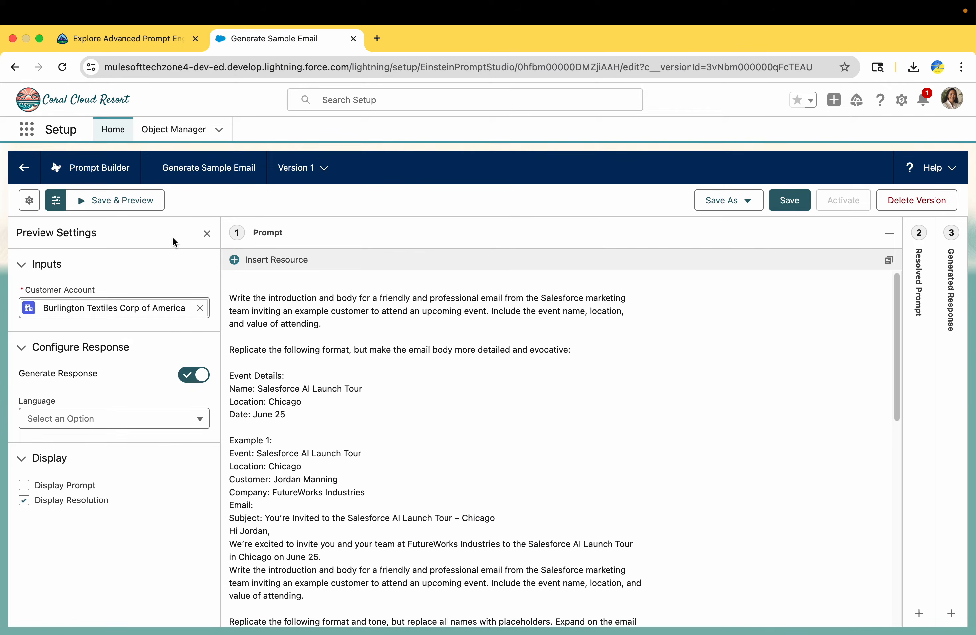
click(123, 200)
Step: Review the regenerated few-shot invitation email, which opens with the Chicago tour's Event Details
click(133, 35)
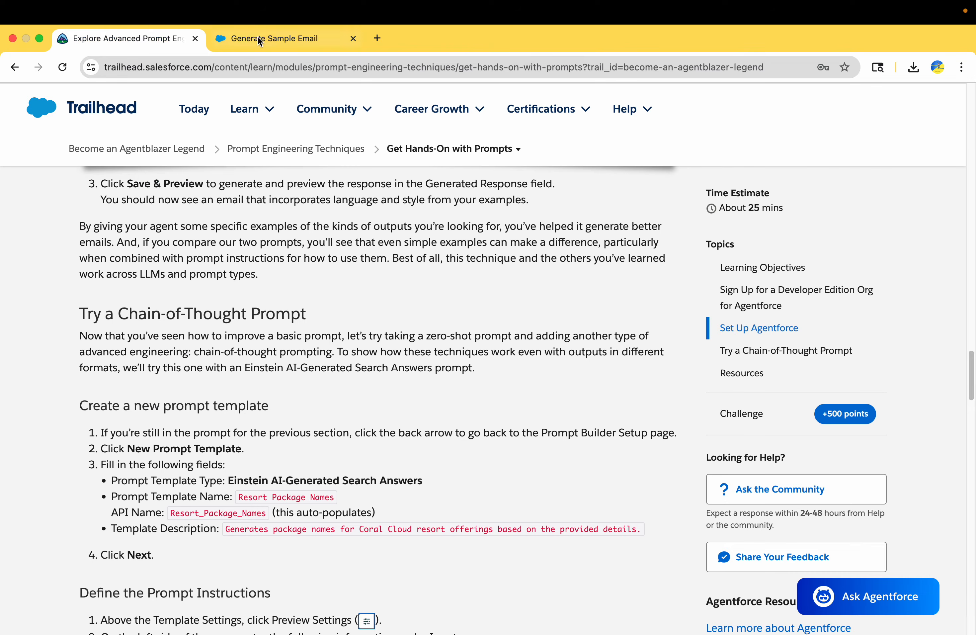
click(256, 36)
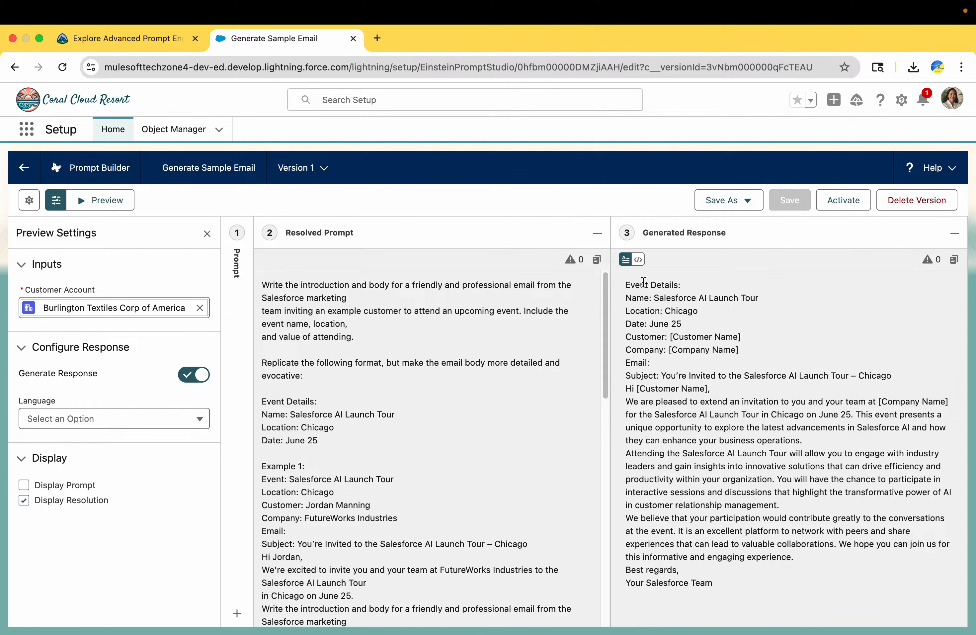
drag(643, 282, 679, 569)
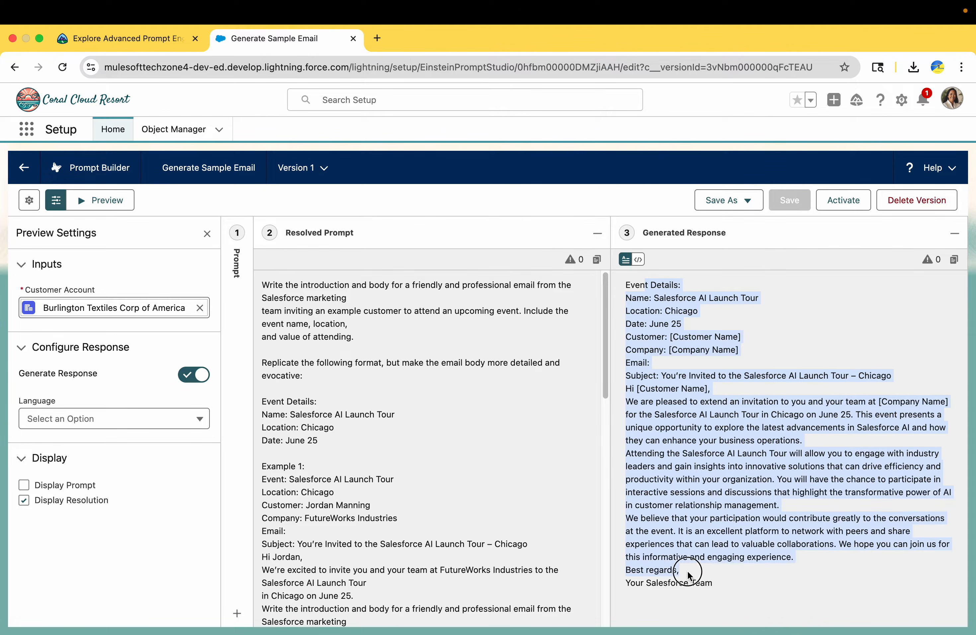
Step: Read Trailhead's chain-of-thought steps, noting the Einstein AI-Generated Search Answers template type
click(139, 43)
scroll(208, 479, down, 2)
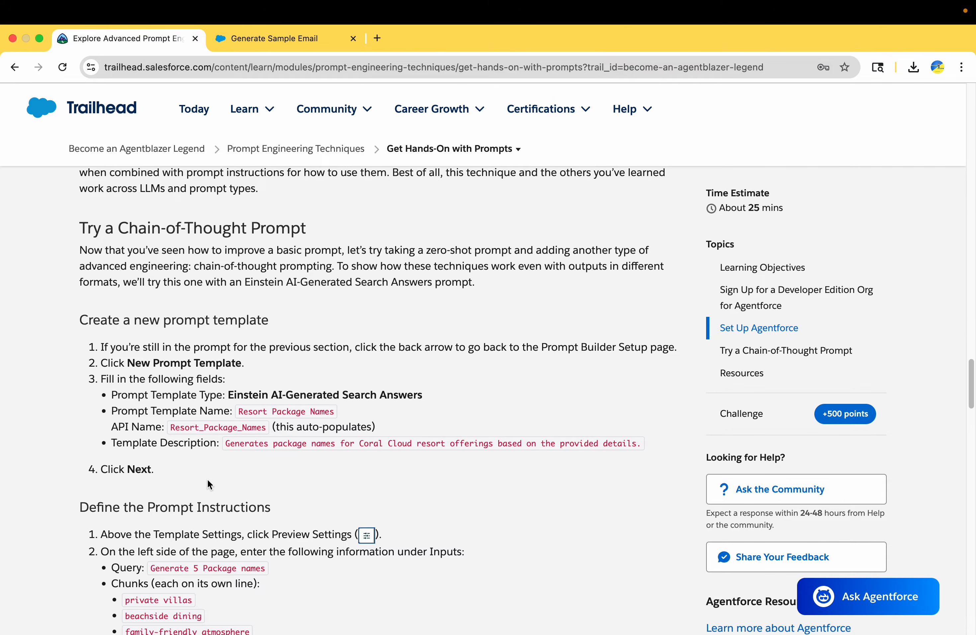
scroll(208, 485, down, 3)
scroll(199, 288, up, 3)
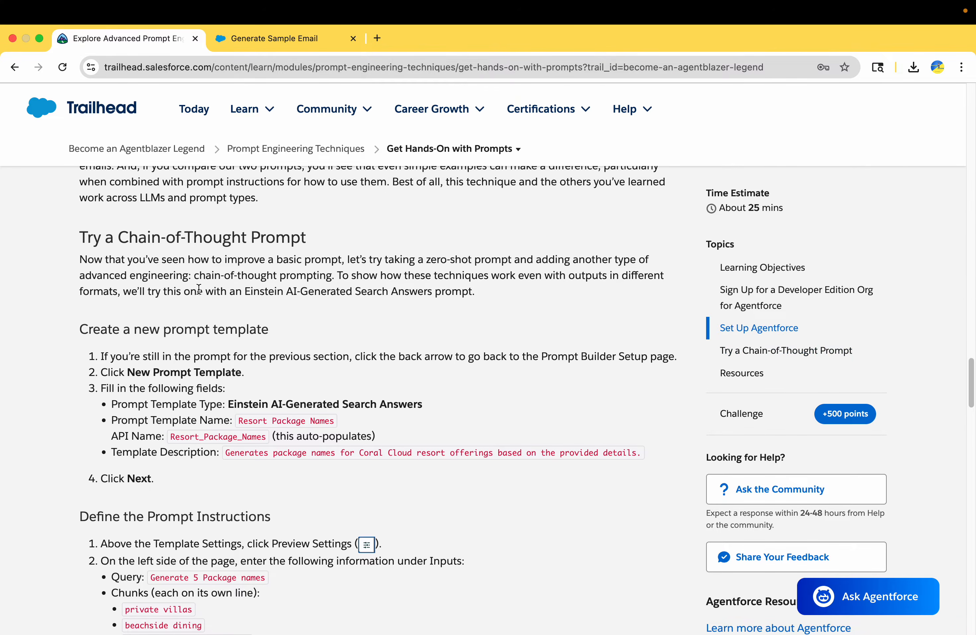
scroll(198, 288, up, 1)
scroll(167, 280, up, 5)
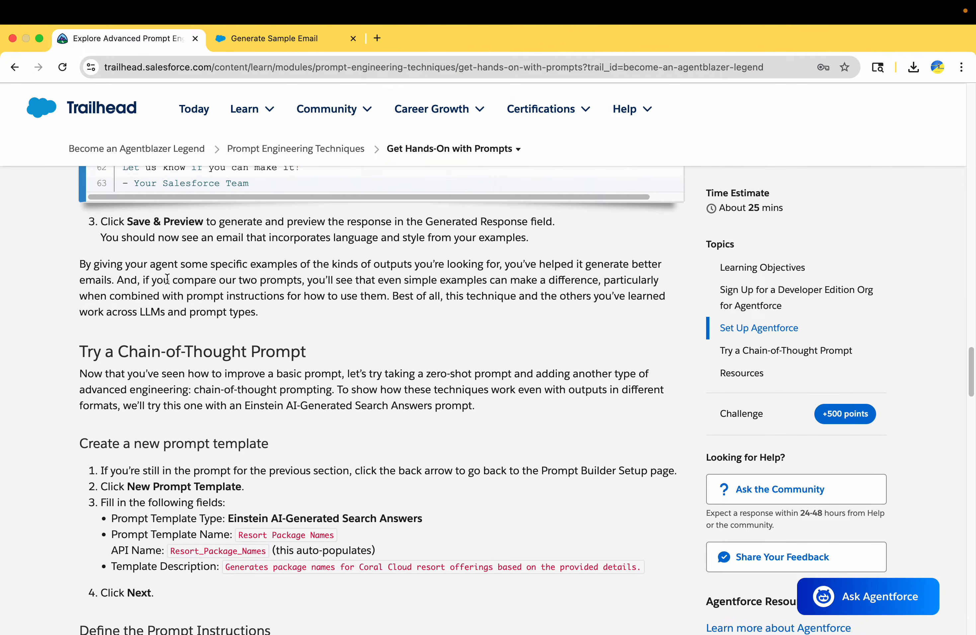
drag(170, 234, 243, 276)
scroll(245, 275, down, 5)
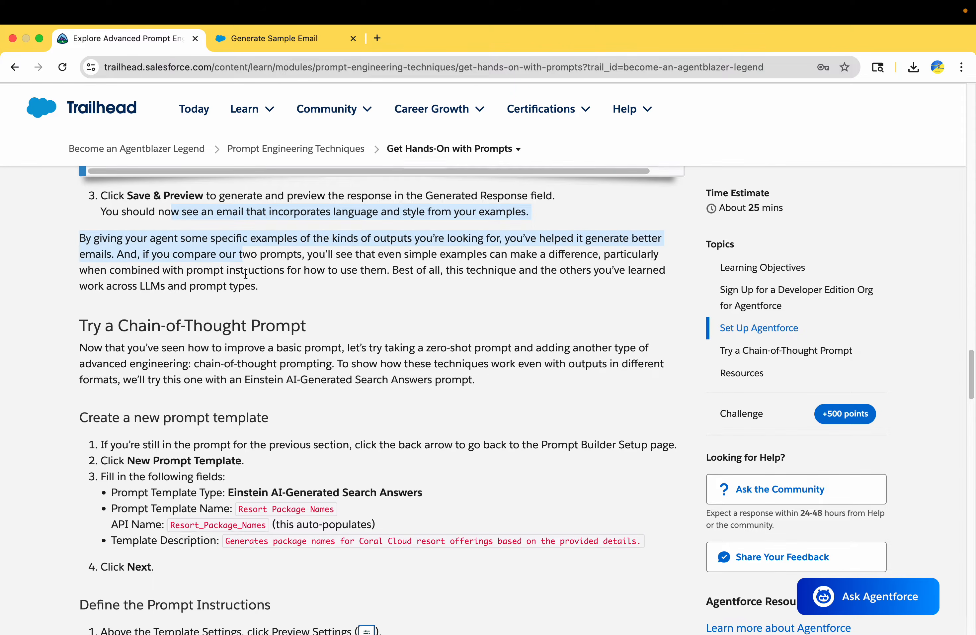
scroll(246, 273, down, 1)
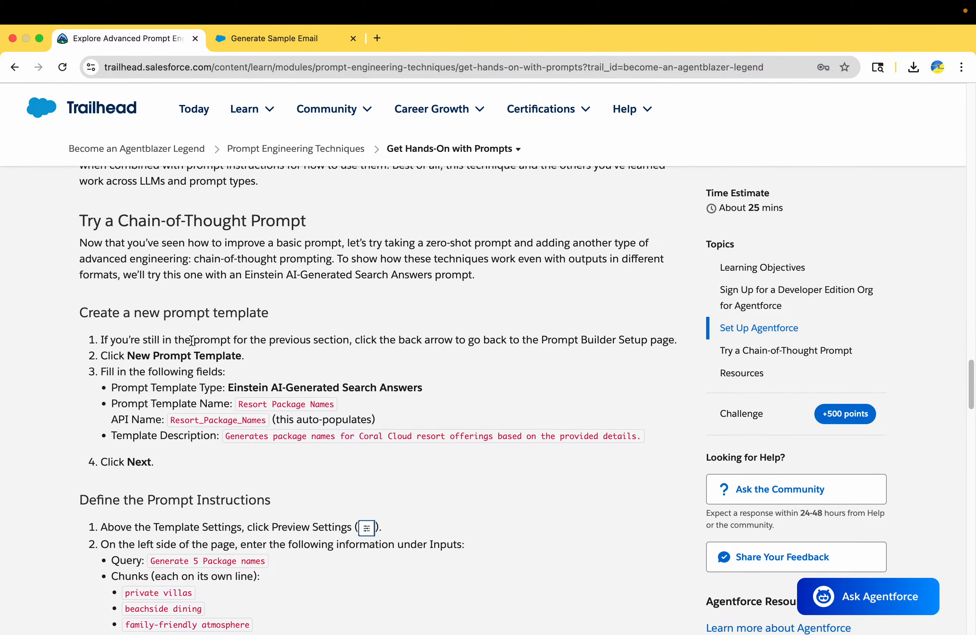
drag(125, 334, 316, 338)
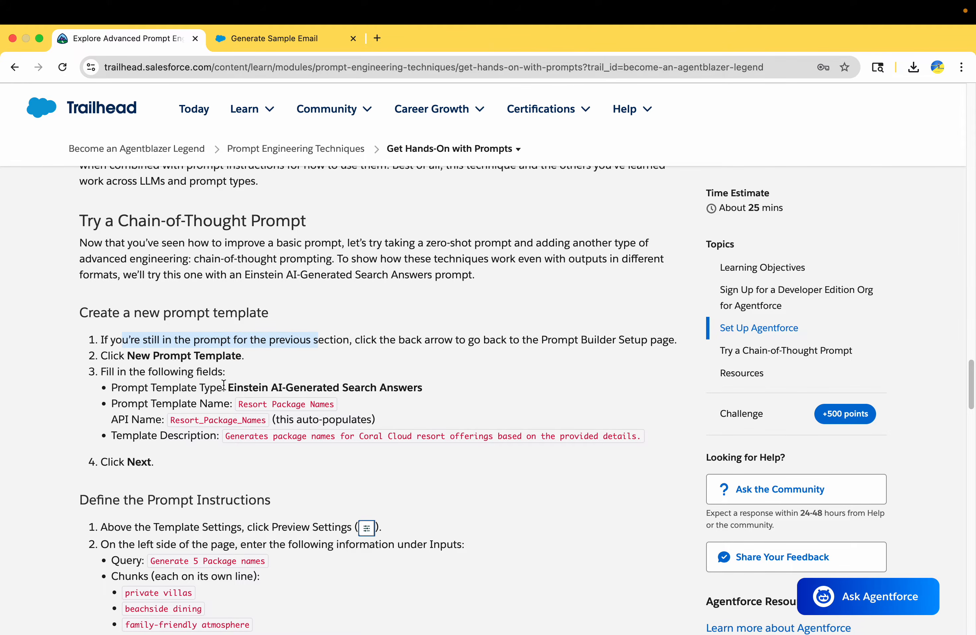
drag(228, 383, 421, 382)
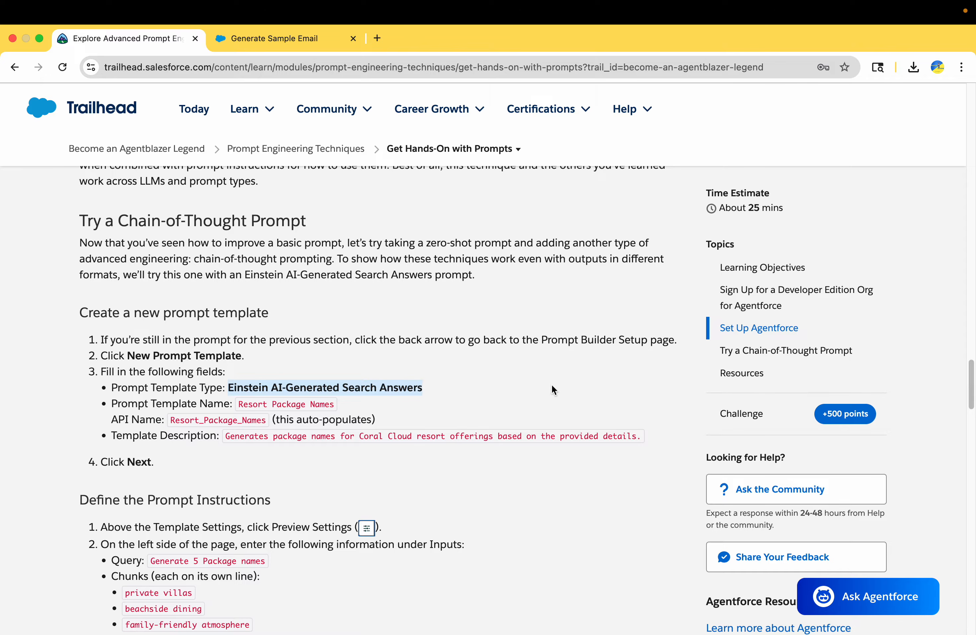
click(264, 37)
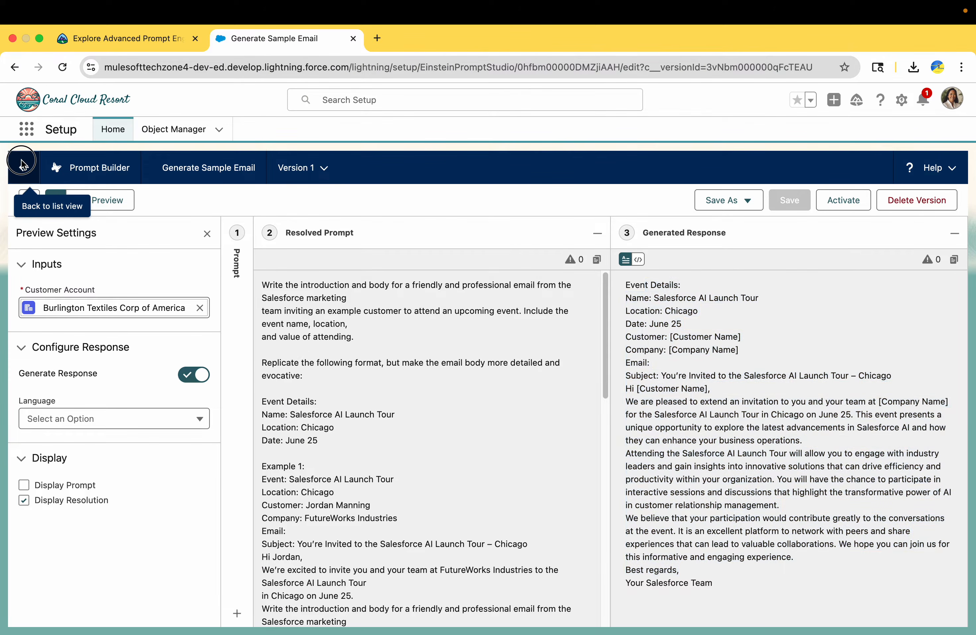
Step: Start a new prompt template of type Einstein AI-Generated Search Answers
click(24, 166)
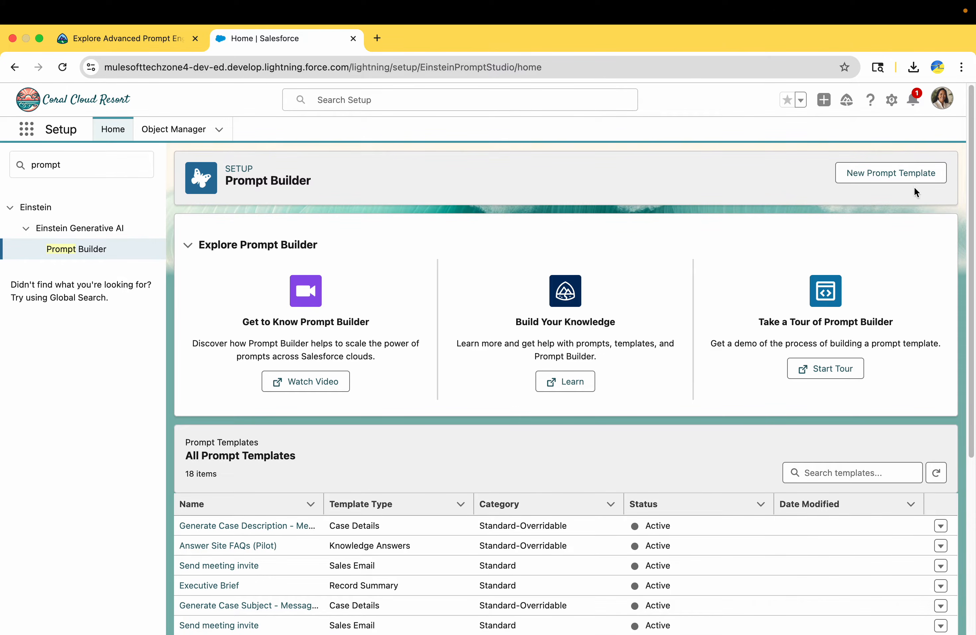
click(910, 177)
click(427, 321)
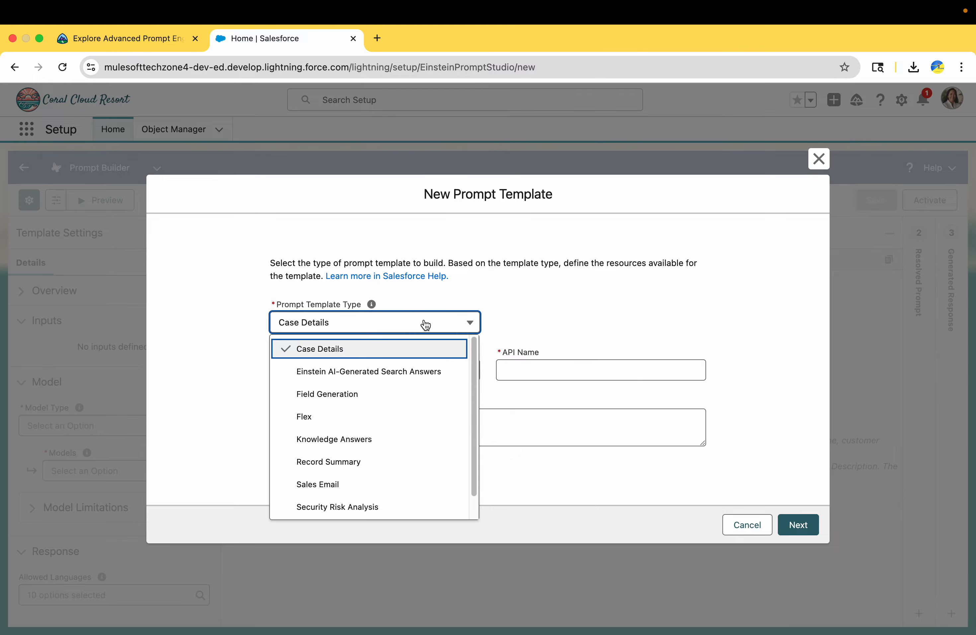
click(405, 380)
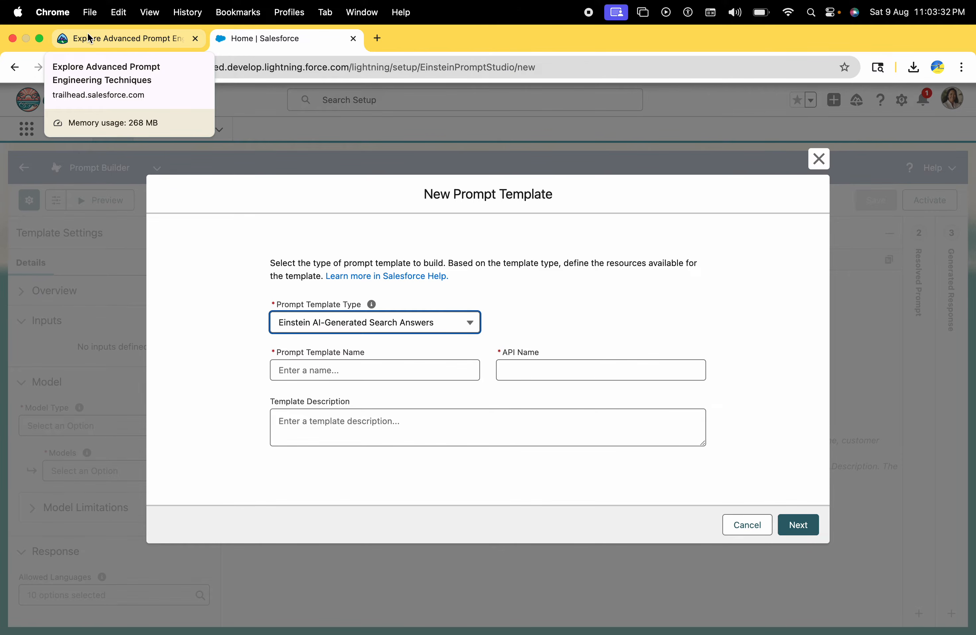
click(338, 324)
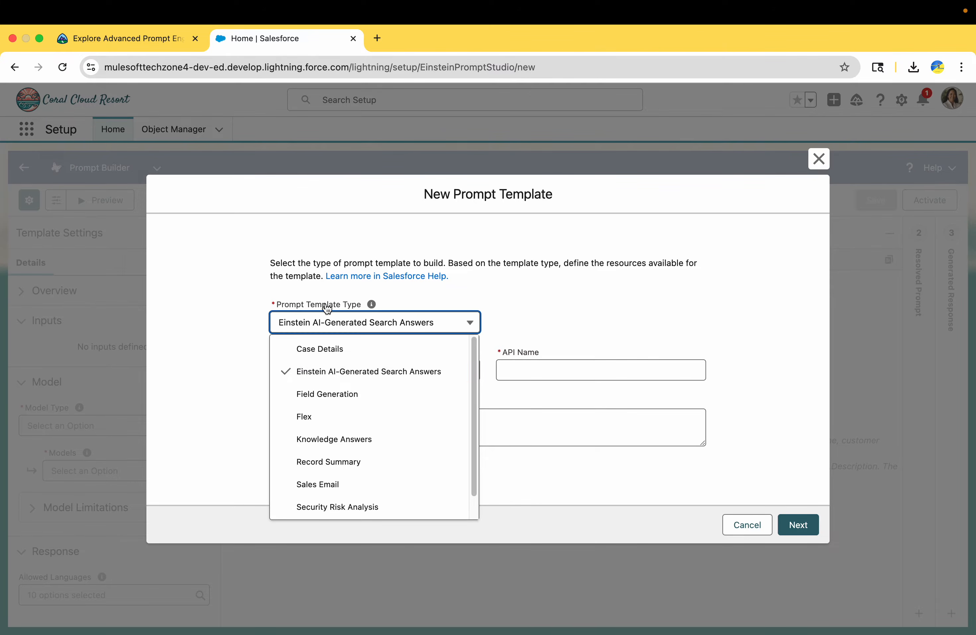
Step: Name the template 'Resort Package Names', copying the name from the Trailhead module
click(136, 38)
scroll(232, 441, down, 1)
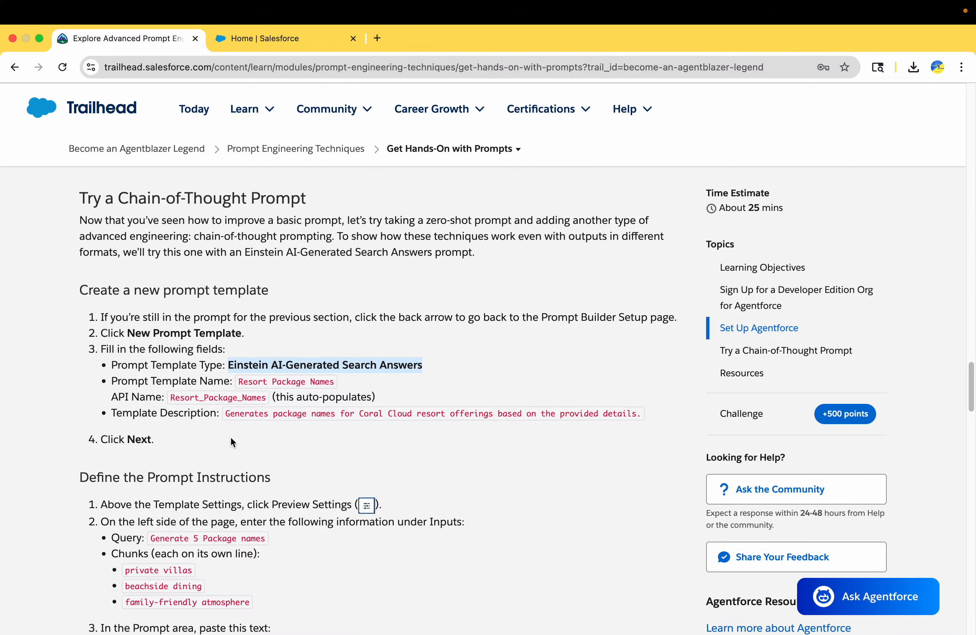
drag(240, 382, 334, 381)
key(super+c)
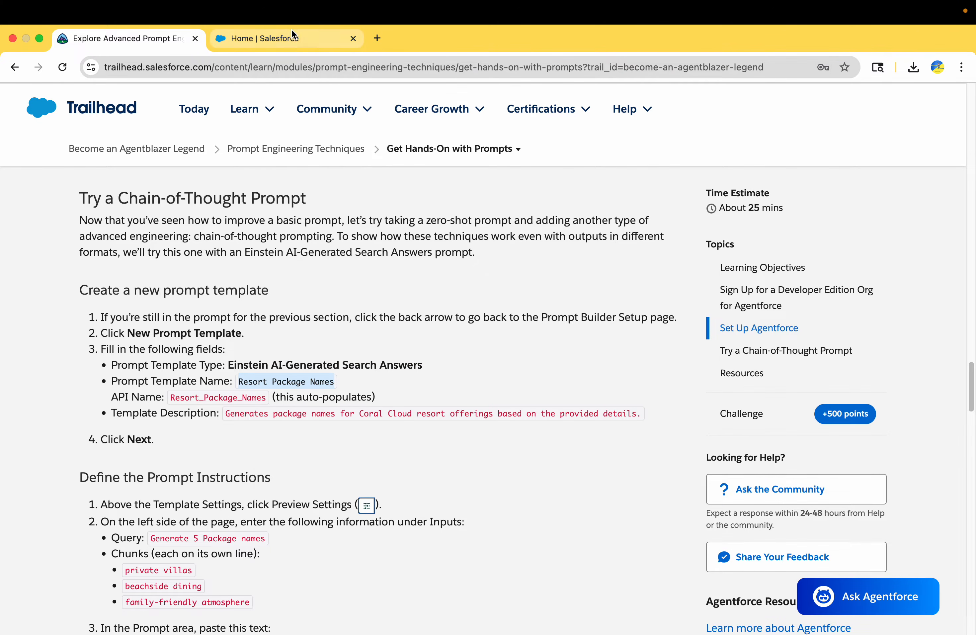
click(290, 38)
click(324, 363)
key(super+v)
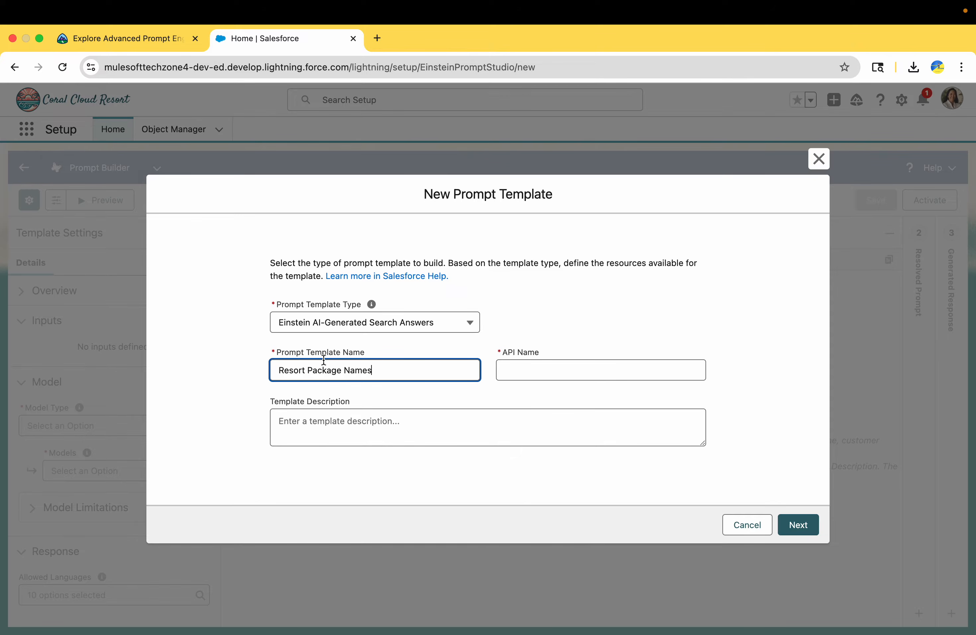
click(205, 221)
Step: Paste the module's template description and continue to build the template
click(109, 40)
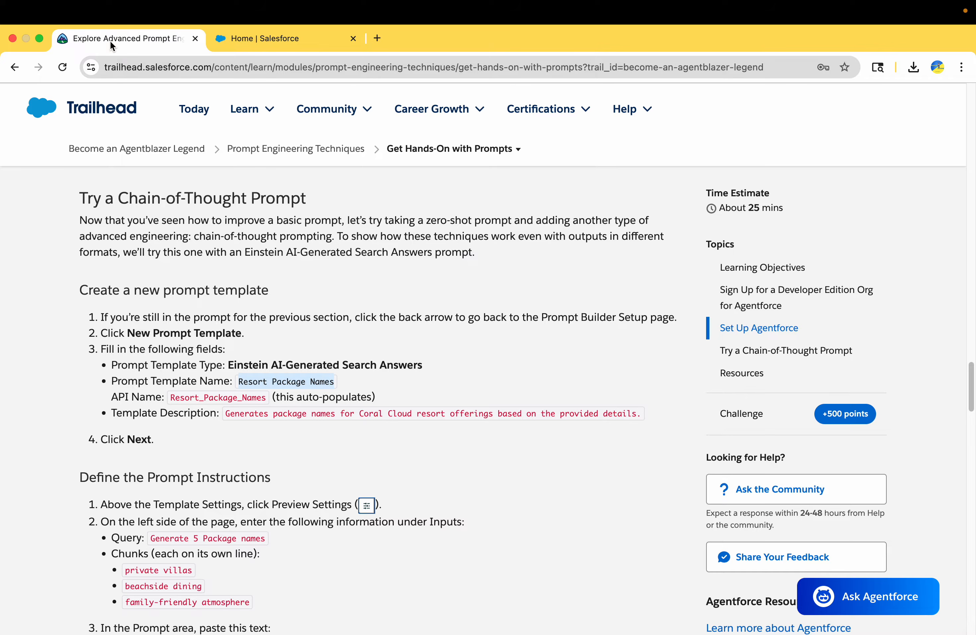
scroll(172, 342, down, 2)
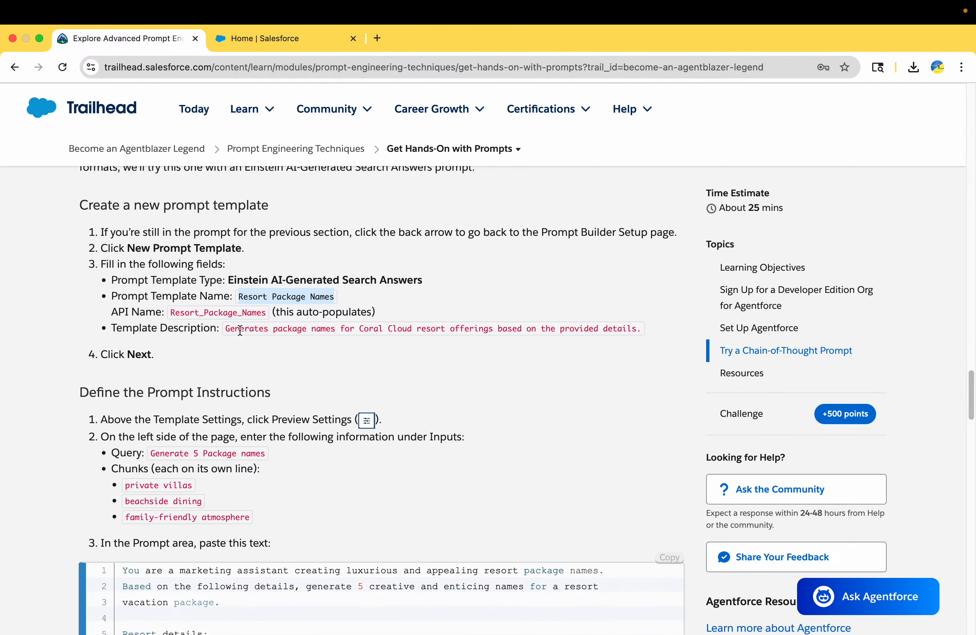
drag(227, 329, 565, 333)
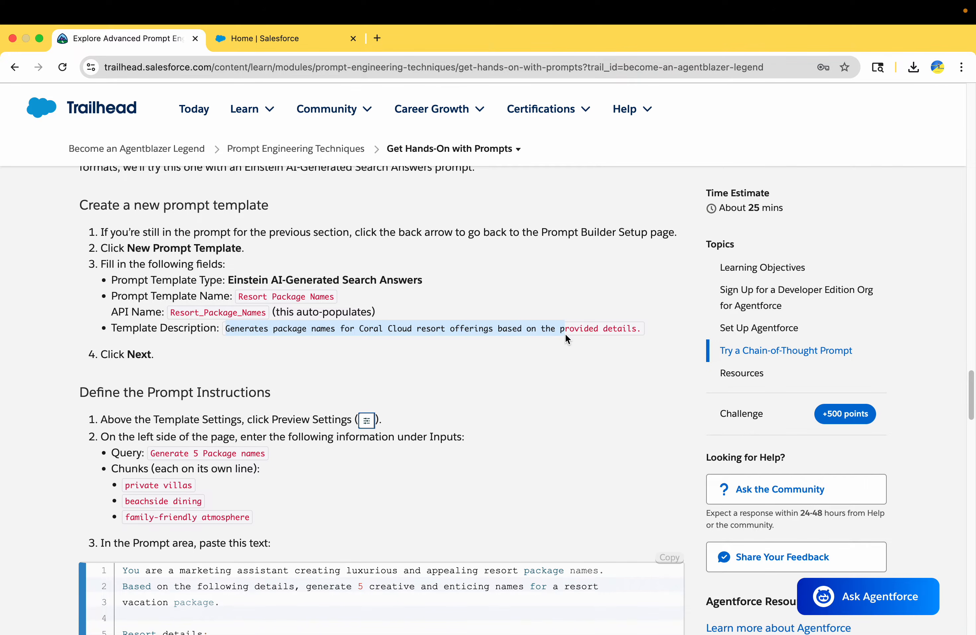
key(shift+Right)
key(shift+Right)
key(shift+Right)
key(shift+Right)
key(shift+Right)
key(shift+Right)
key(shift+Right)
key(shift+Right)
key(shift+Right)
key(shift+Right)
key(shift+Right)
key(shift+Right)
key(shift+Right)
key(shift+Right)
key(shift+Right)
key(cmd+c)
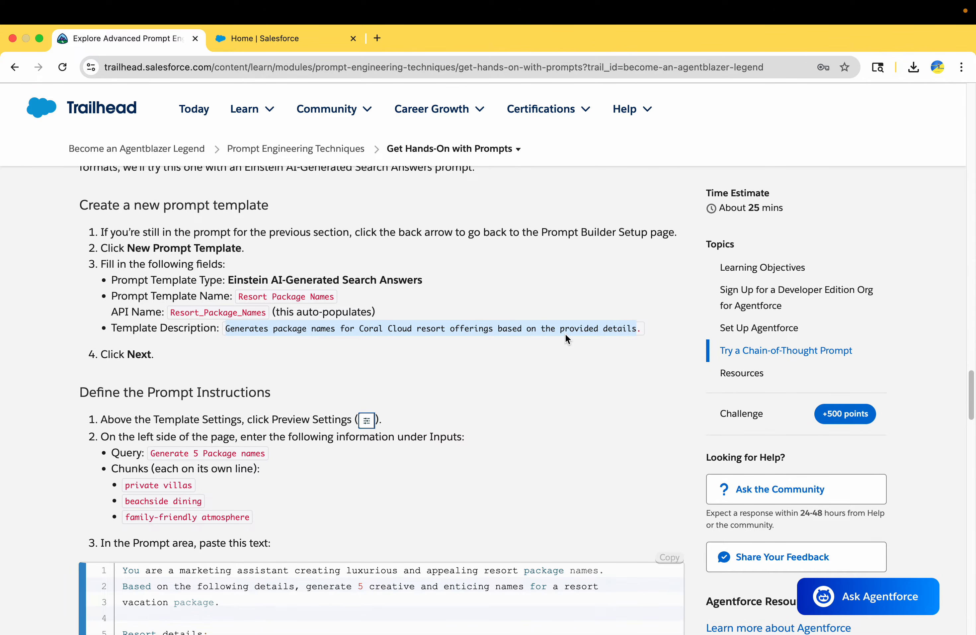
click(272, 39)
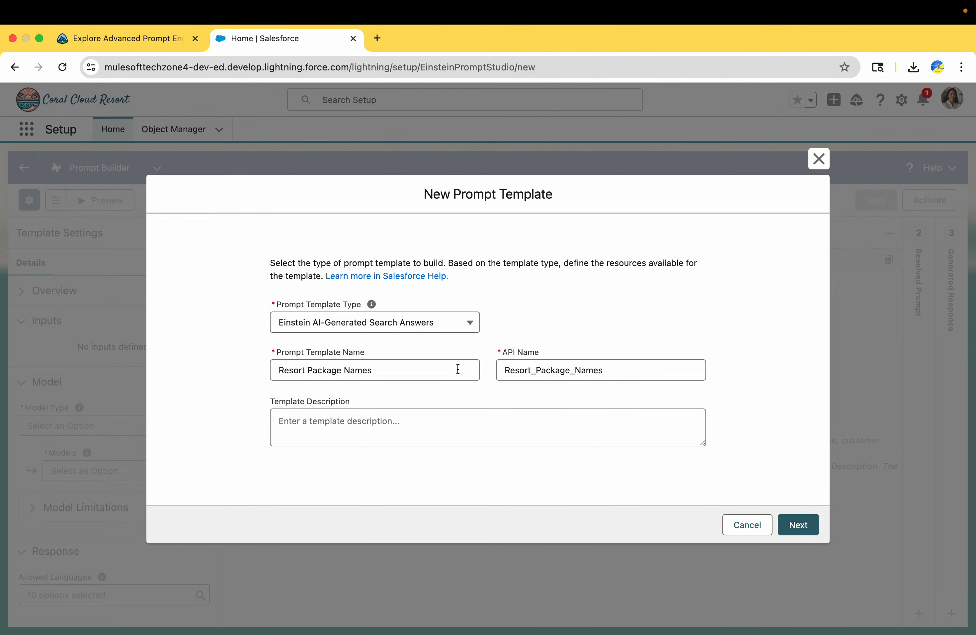
click(352, 428)
key(cmd+v)
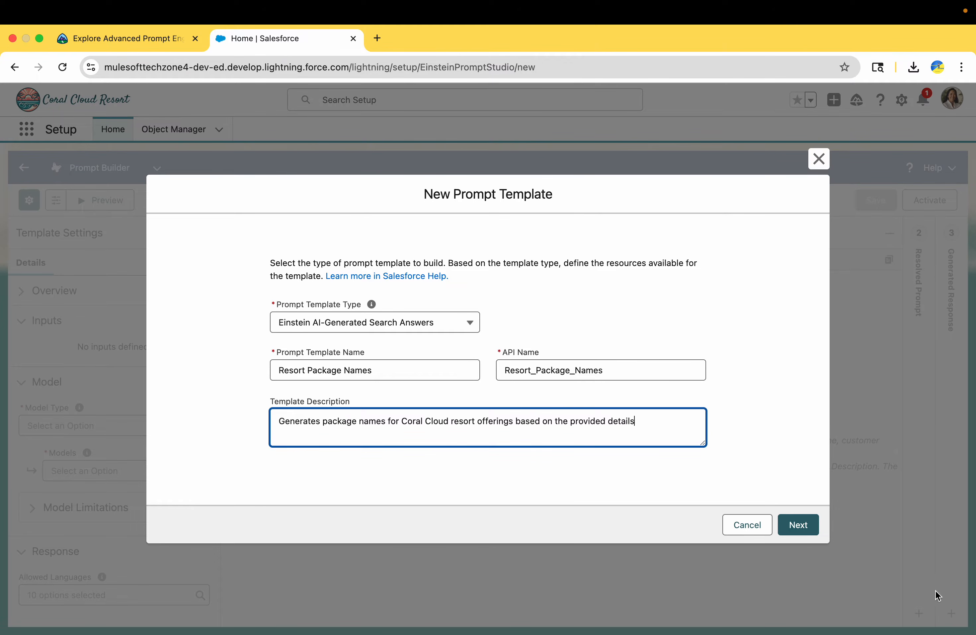
click(799, 524)
Step: Copy the Query value from the Trailhead tutorial's next steps
click(149, 40)
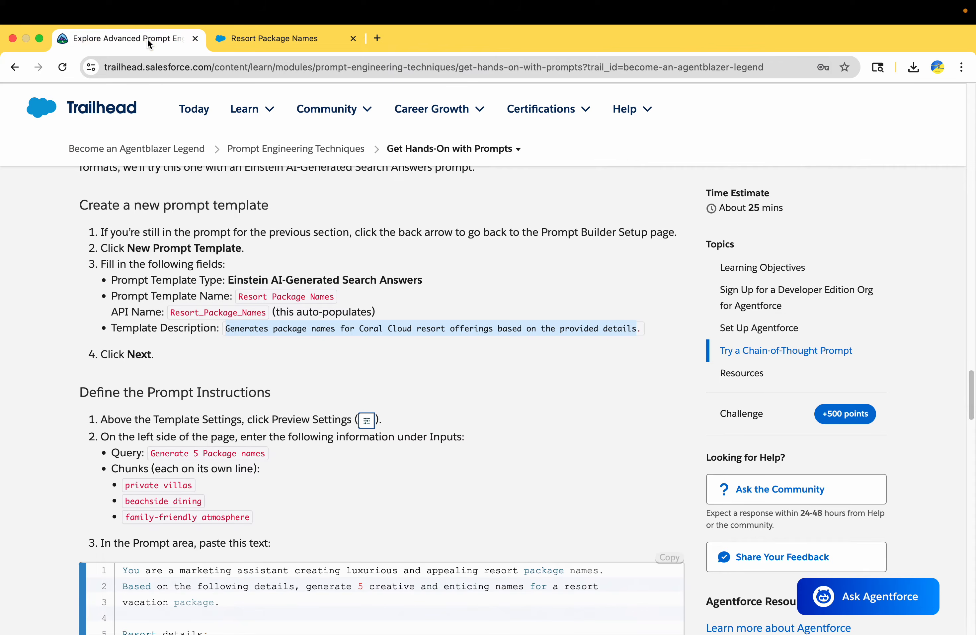
scroll(167, 398, down, 5)
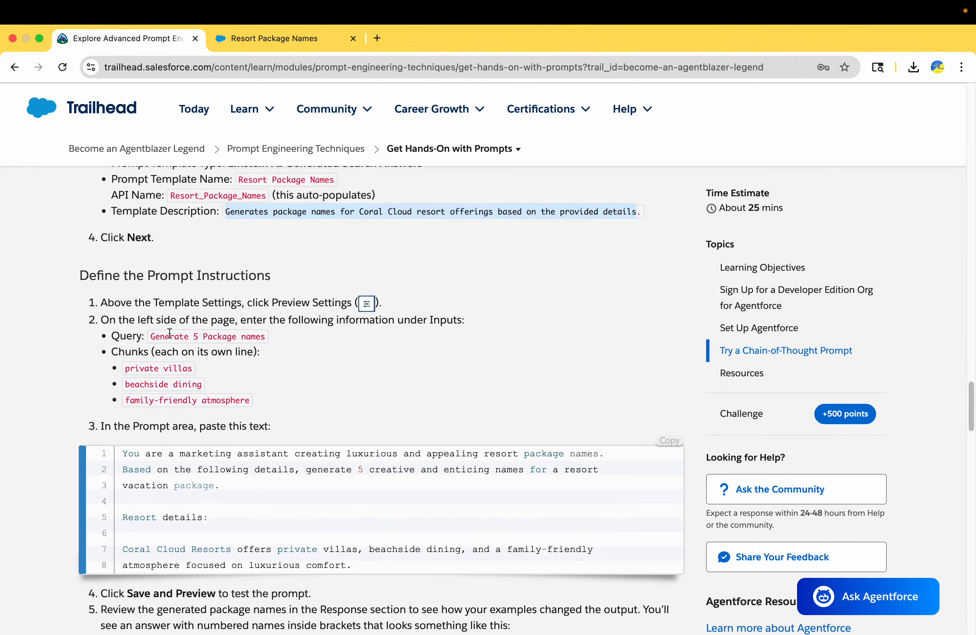
scroll(169, 333, down, 1)
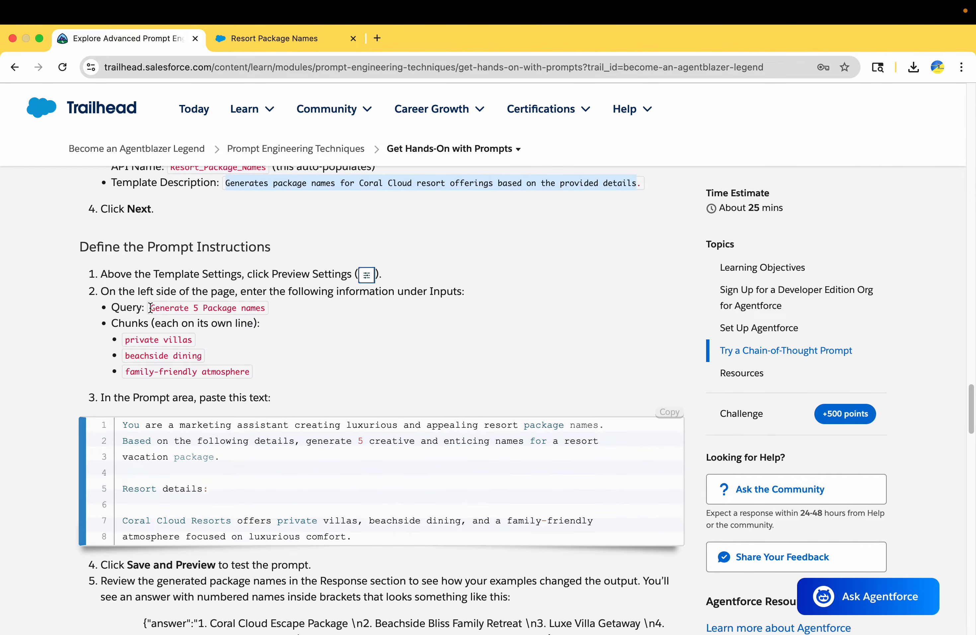
drag(150, 308, 270, 309)
key(super+c)
click(272, 38)
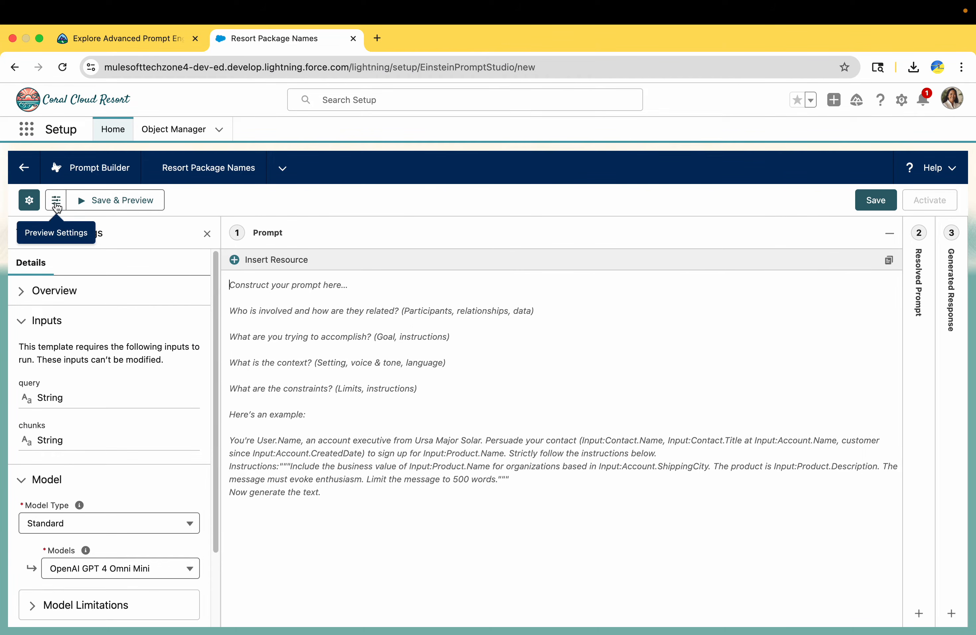
Step: Set the preview Query to 'Generate 5 Package names'
click(56, 202)
click(73, 312)
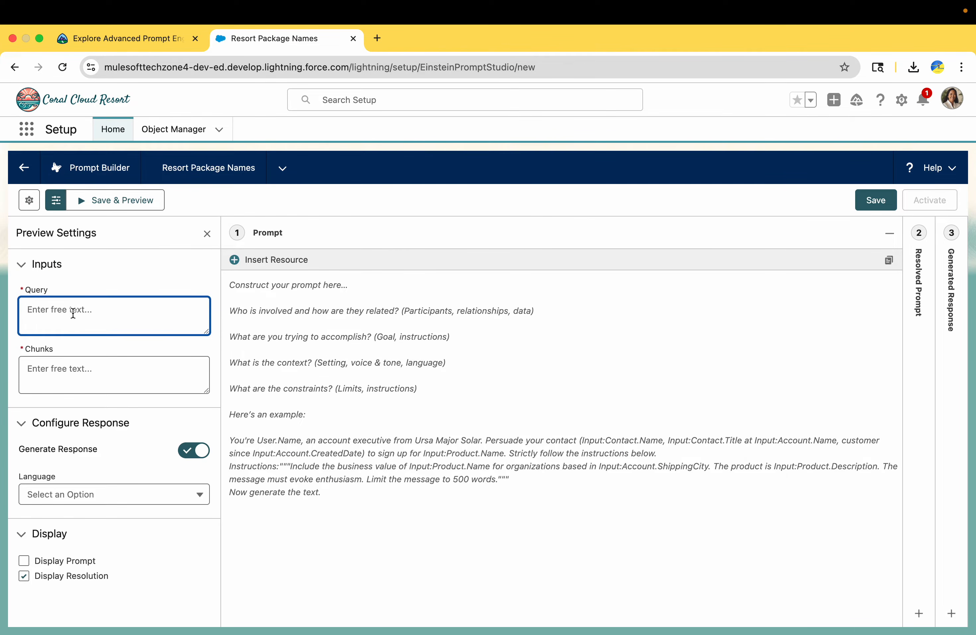
key(super+v)
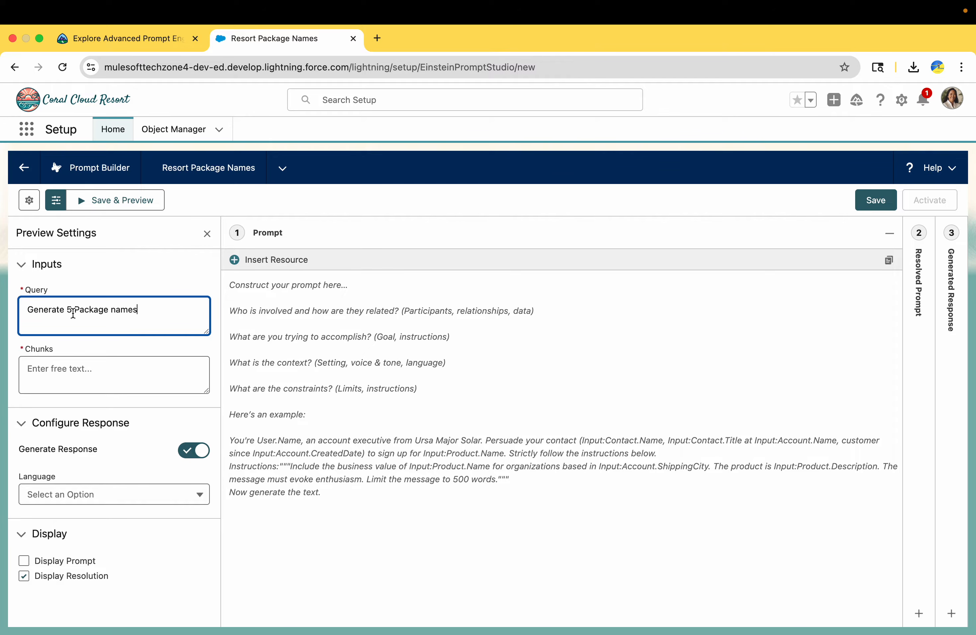
Step: Fill the Chunks input with the three resort chunk lines from the tutorial
click(111, 49)
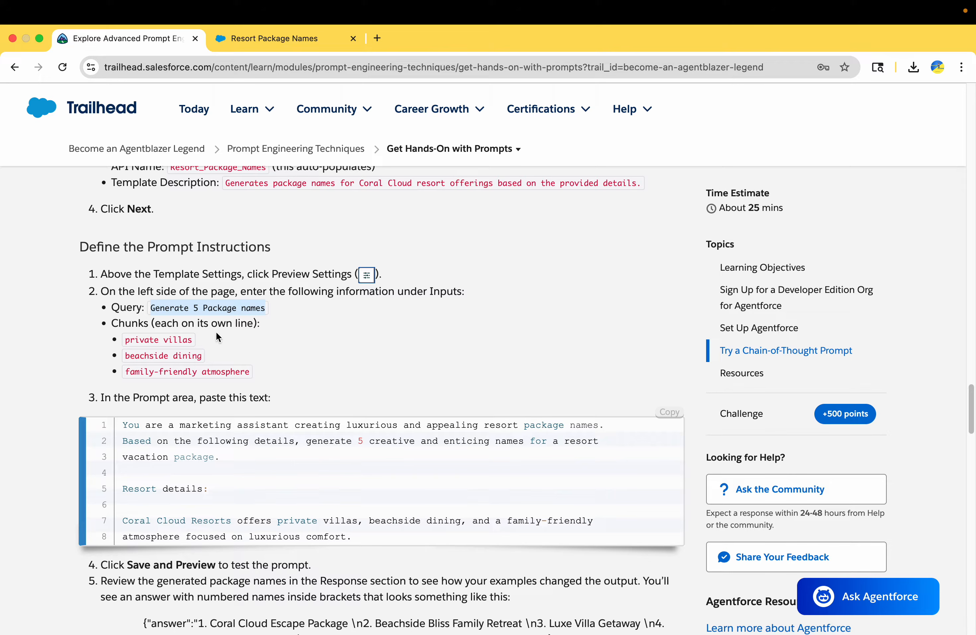
drag(254, 371, 113, 341)
key(super+c)
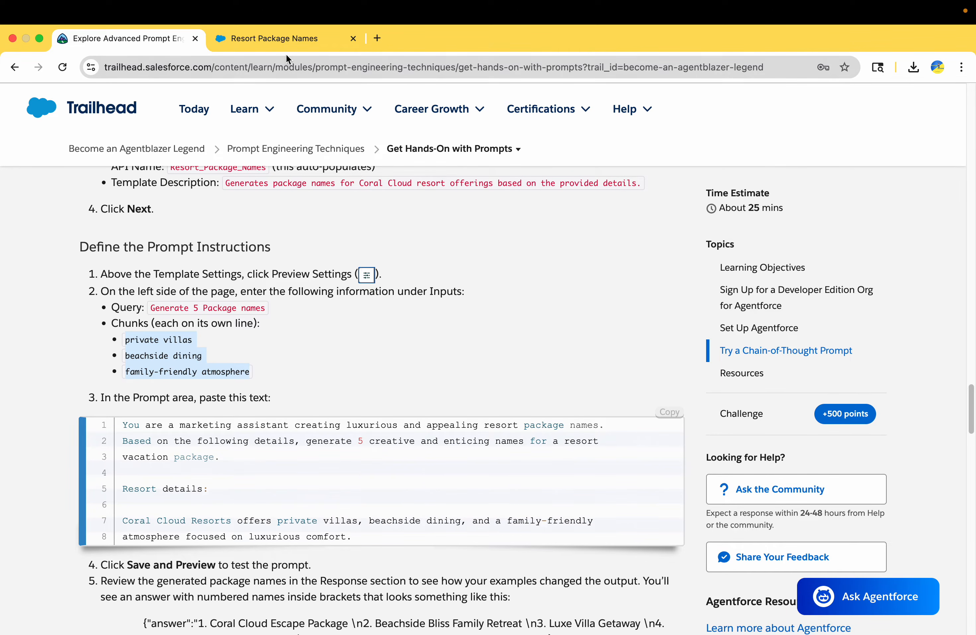
click(291, 41)
click(107, 380)
key(super+v)
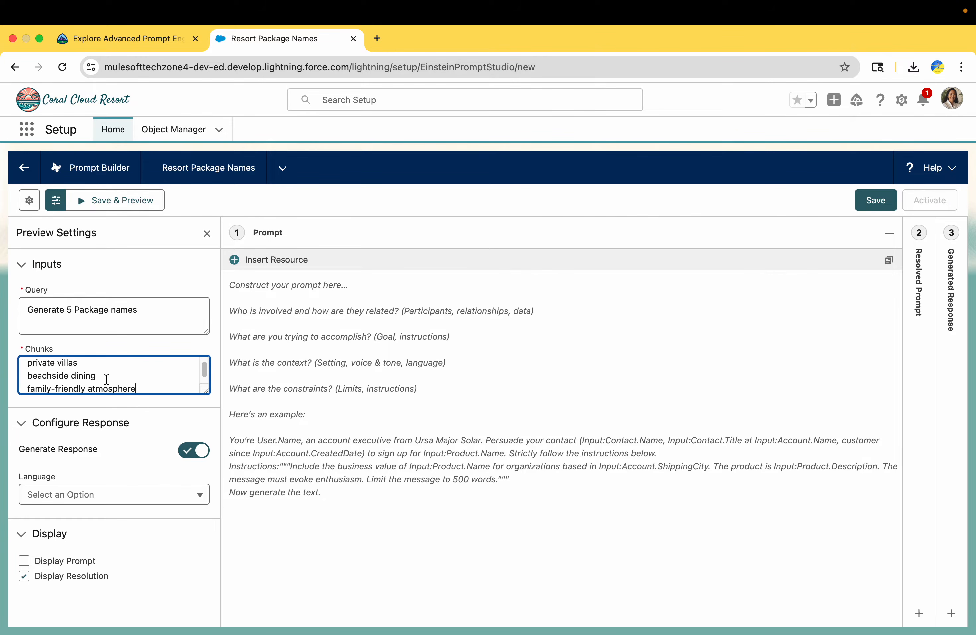
scroll(106, 380, up, 1)
click(106, 380)
drag(77, 369, 58, 370)
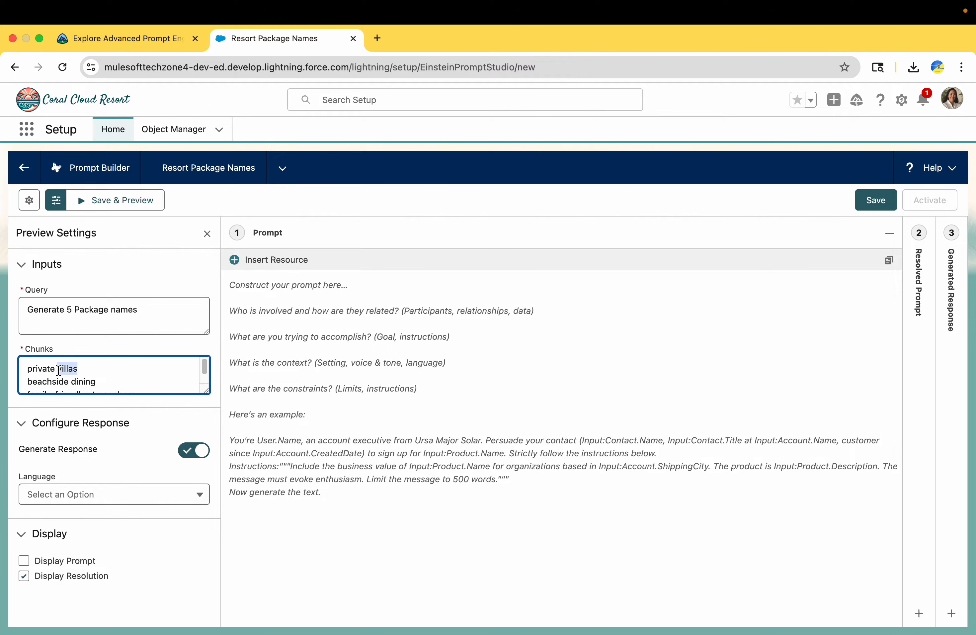
click(67, 382)
scroll(111, 381, down, 1)
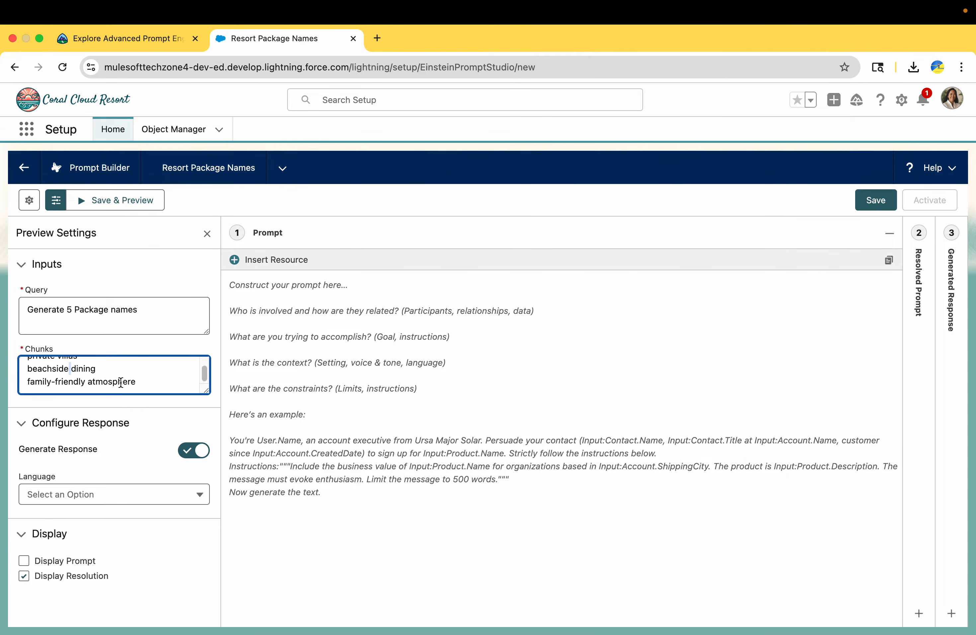
double_click(111, 381)
scroll(109, 377, up, 1)
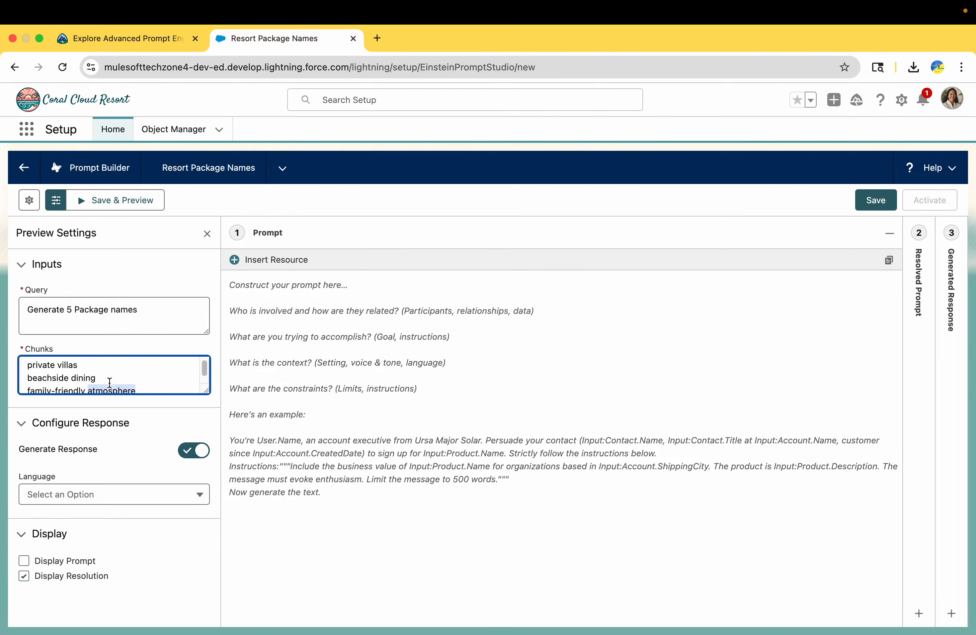
scroll(106, 379, down, 1)
Step: Paste the tutorial's marketing-assistant prompt text into the prompt editor
click(163, 38)
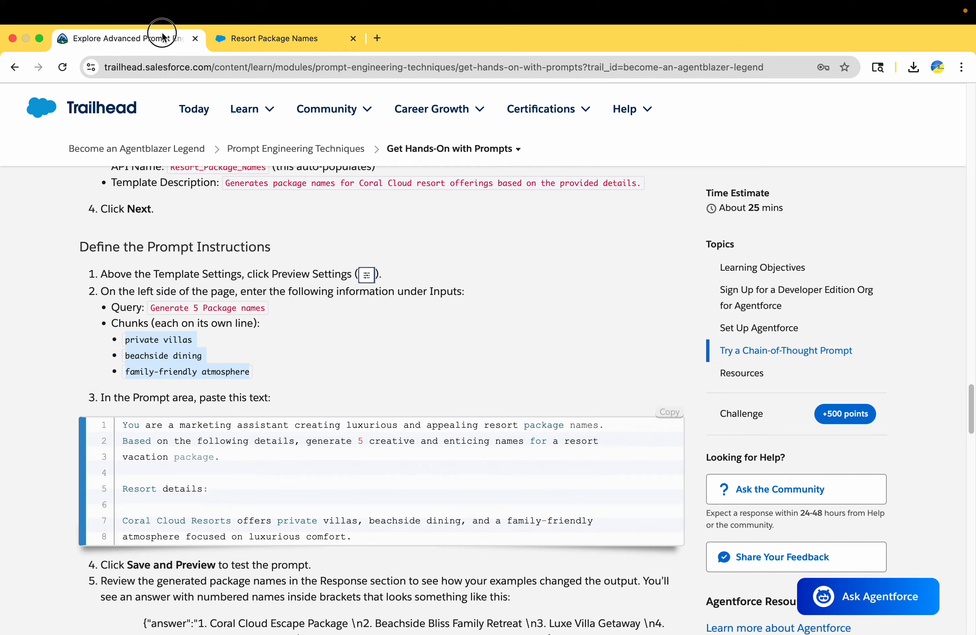
scroll(197, 387, down, 1)
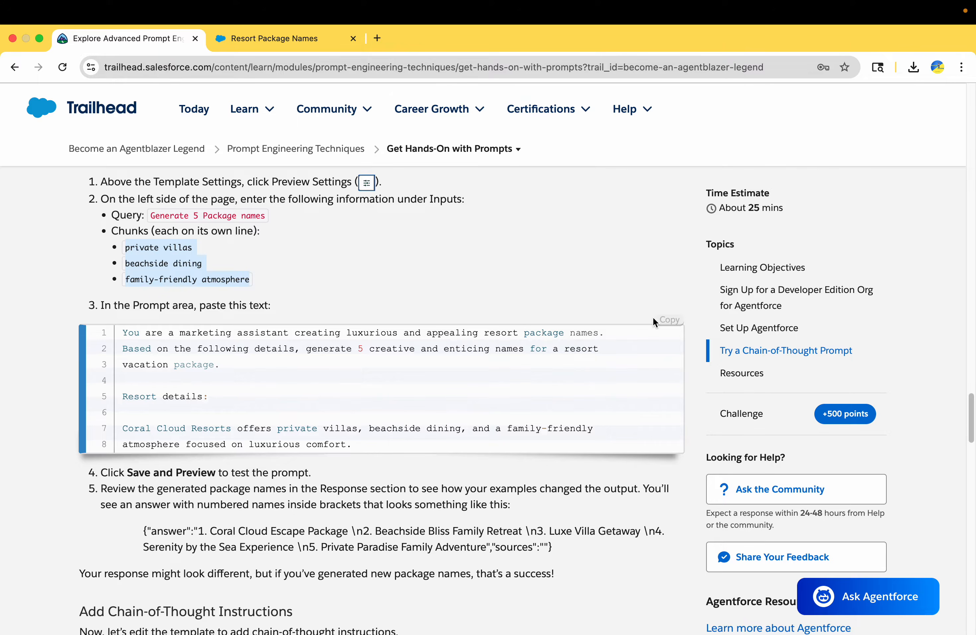
click(666, 320)
click(285, 38)
click(342, 387)
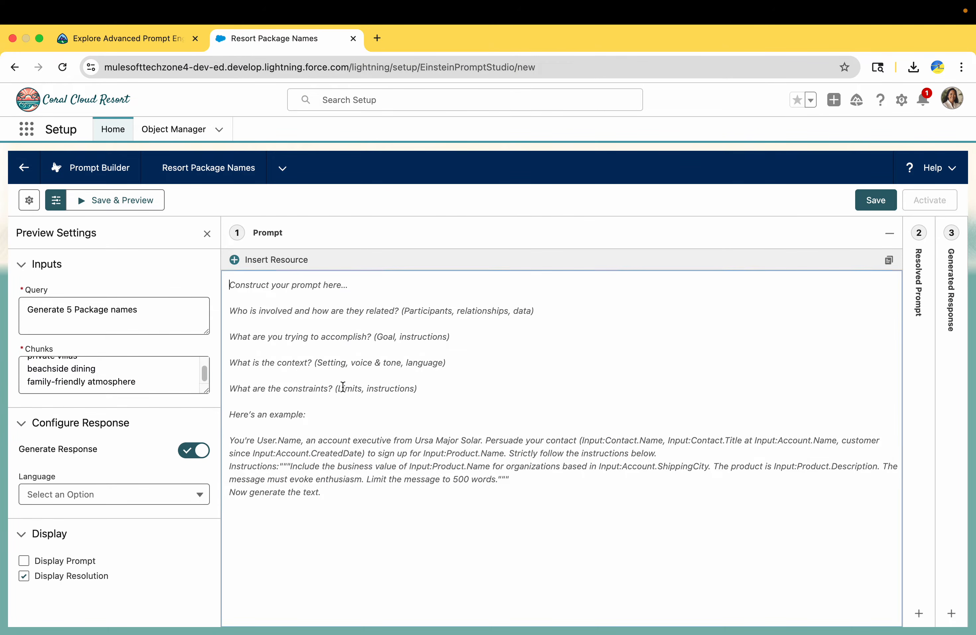
key(super+v)
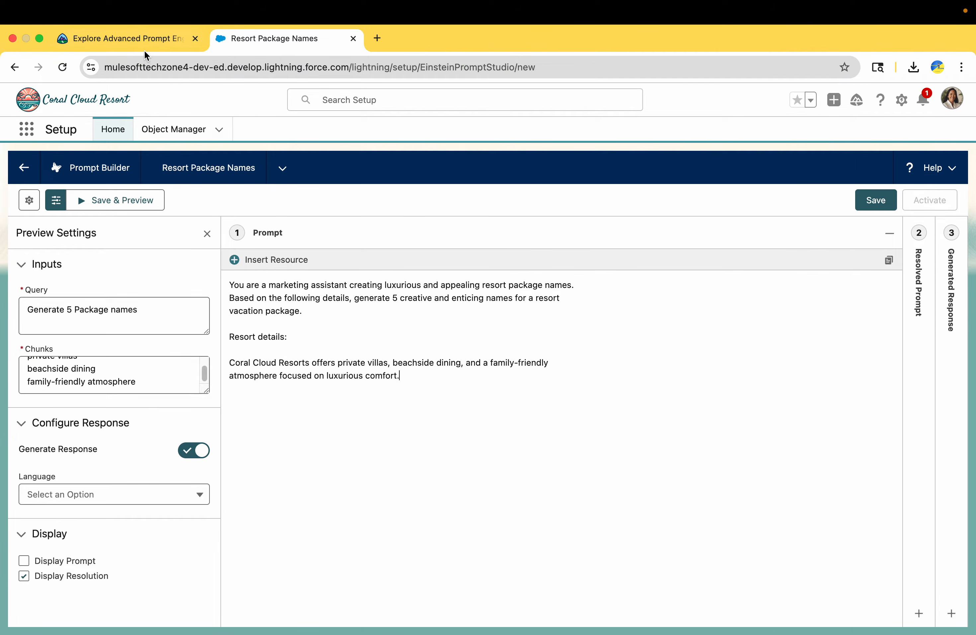
click(143, 41)
scroll(285, 379, down, 2)
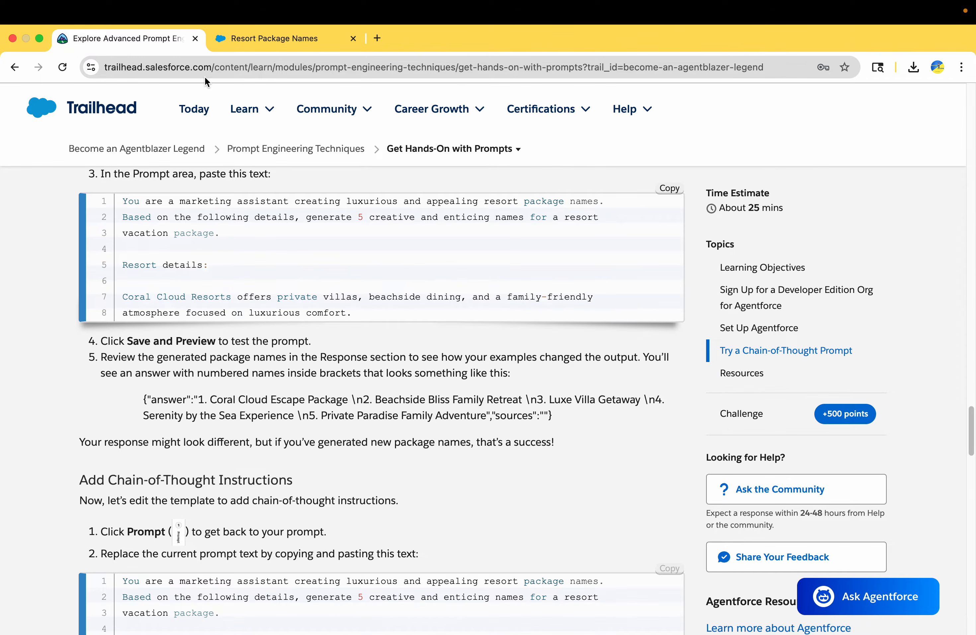
Step: Save and preview the template, reviewing the five generated package names
click(255, 41)
click(123, 205)
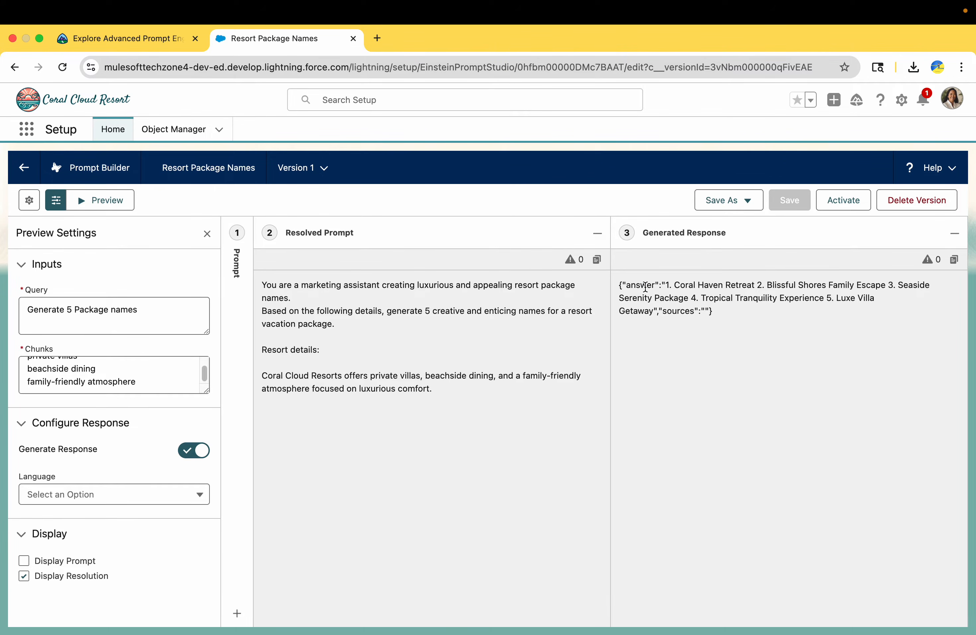
double_click(646, 286)
drag(676, 282, 830, 288)
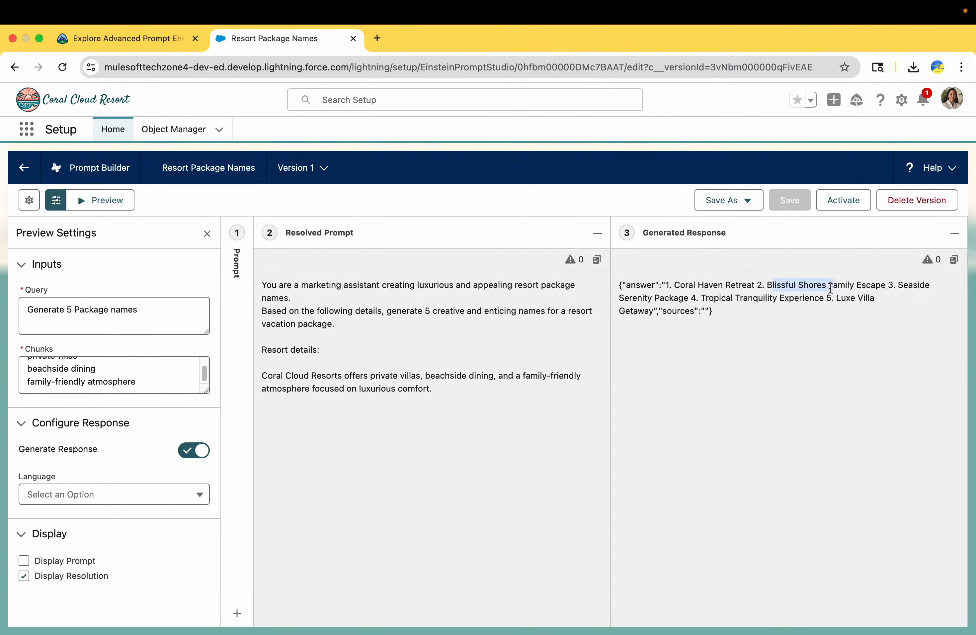
click(905, 283)
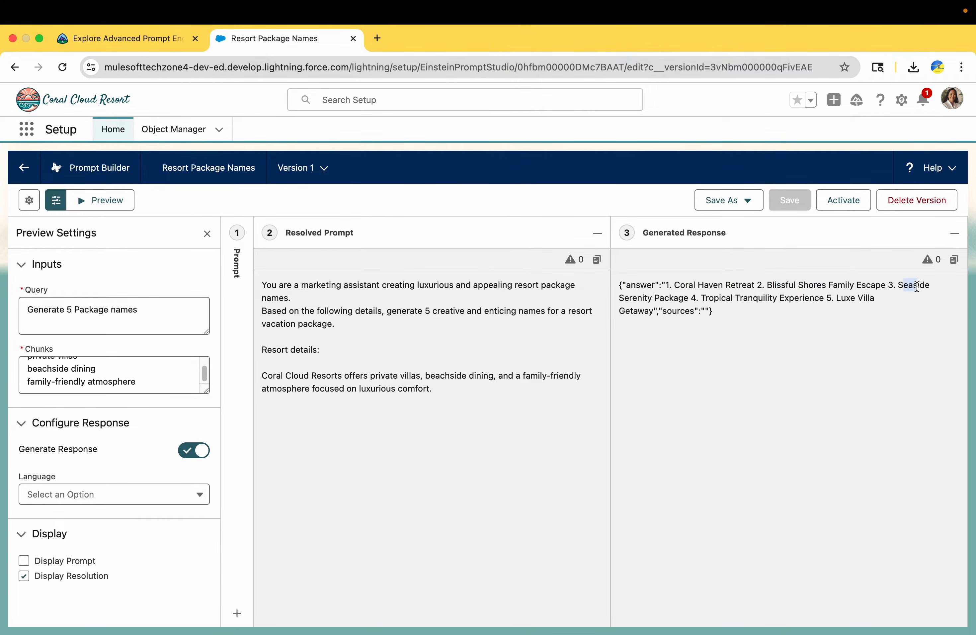
Step: Compare the response with the tutorial's example answer and its note about differing responses
click(90, 47)
scroll(175, 382, down, 1)
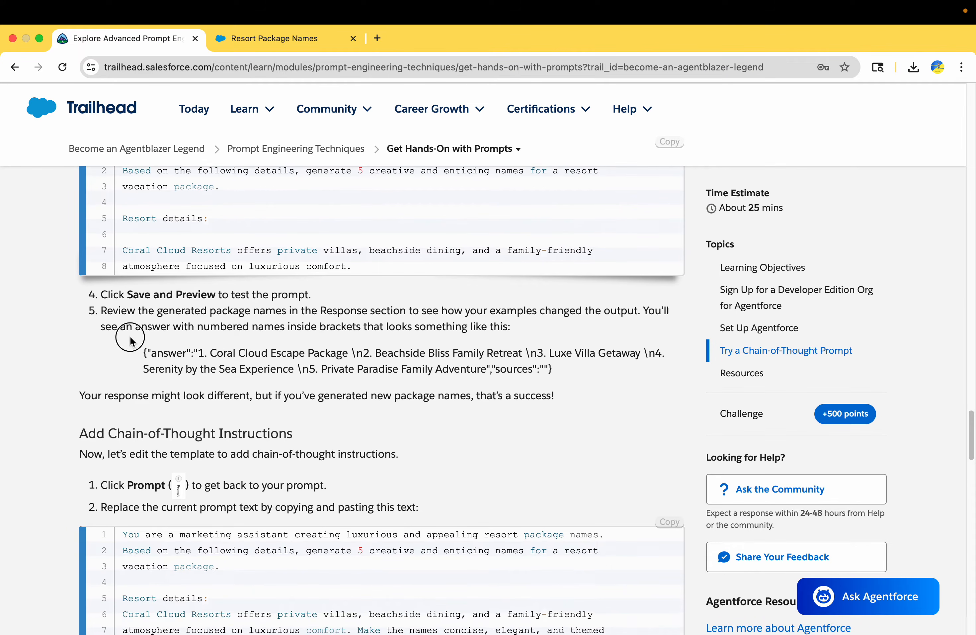
drag(143, 353, 542, 377)
scroll(541, 377, down, 2)
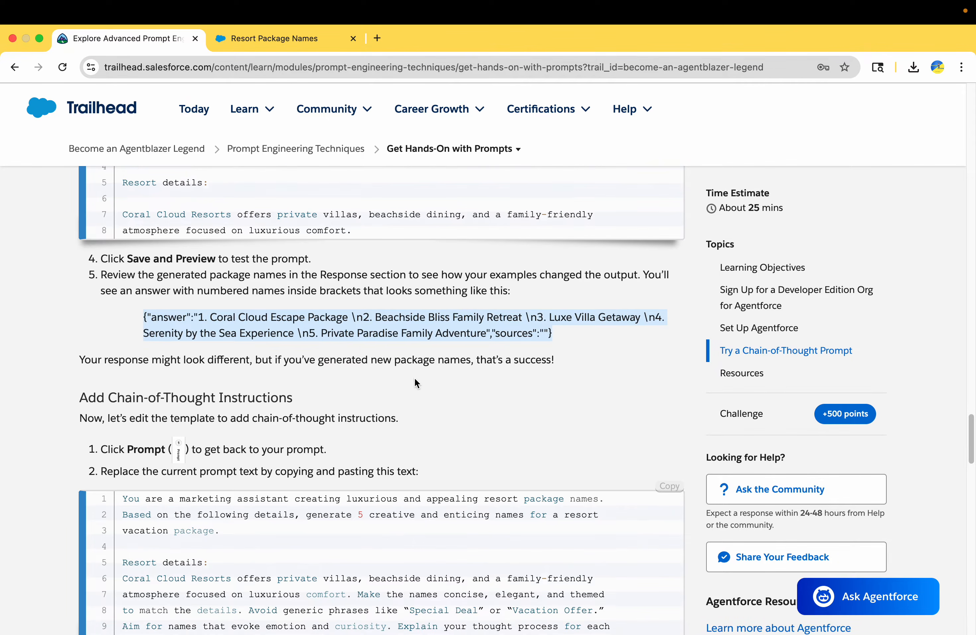
drag(162, 293, 397, 305)
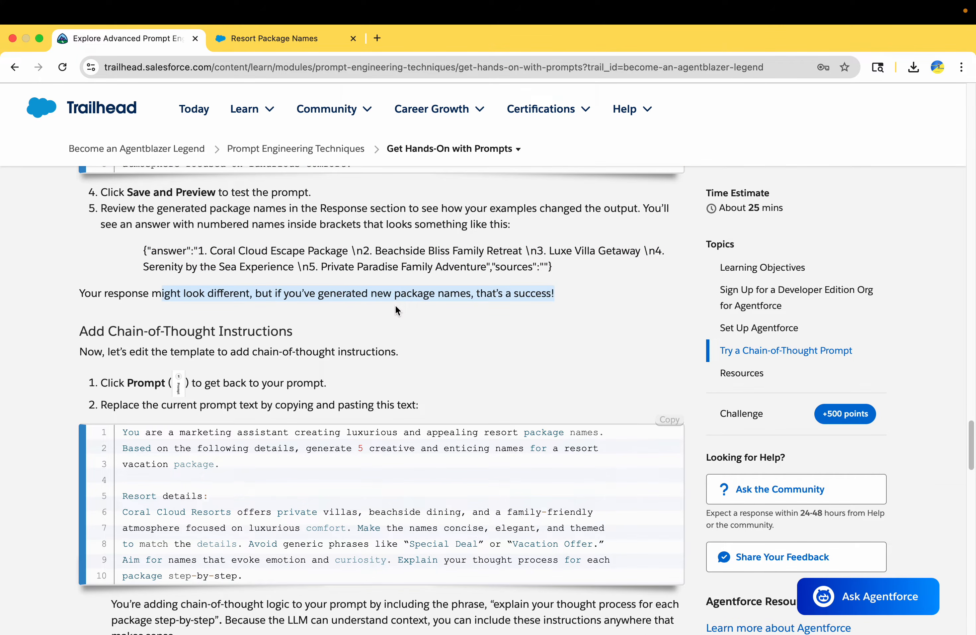
Step: Finish reading the note about differing responses and reopen the template's editable prompt
scroll(395, 305, down, 1)
click(492, 268)
drag(563, 266, 19, 282)
scroll(276, 357, down, 2)
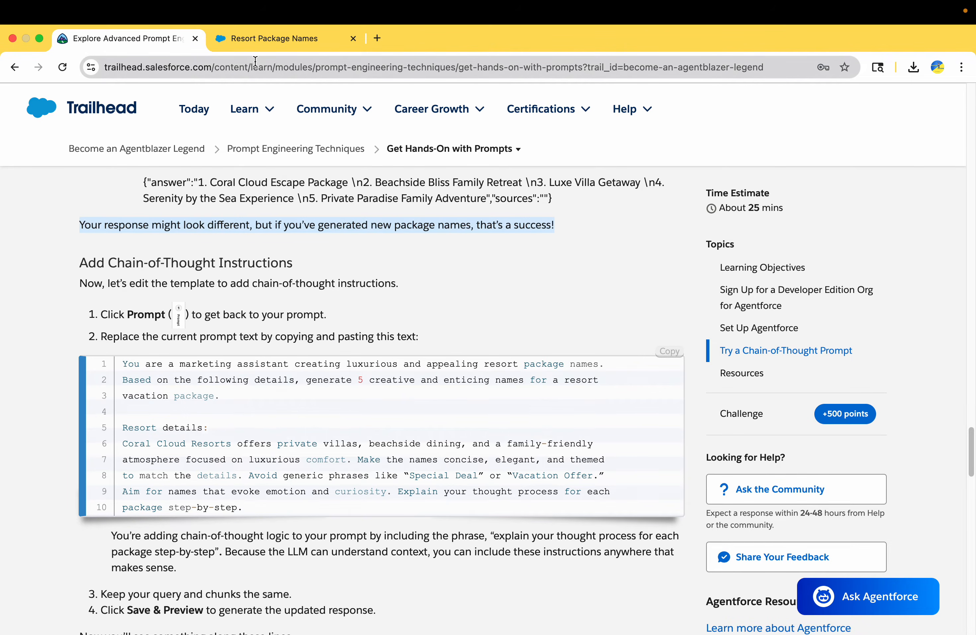
click(257, 38)
click(238, 236)
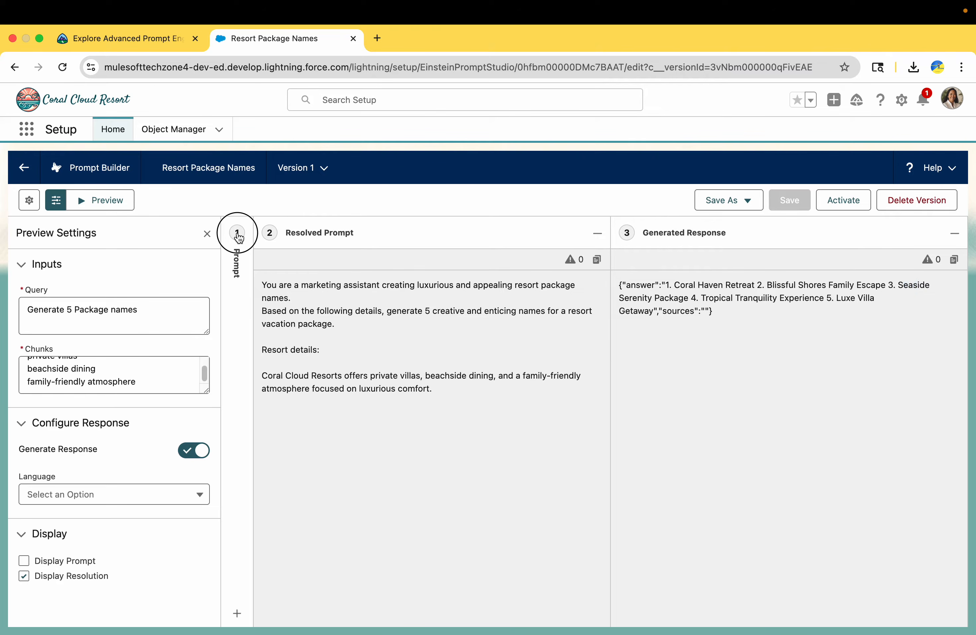
Step: Replace the whole prompt with the module's chain-of-thought prompt text
click(123, 38)
scroll(227, 413, down, 2)
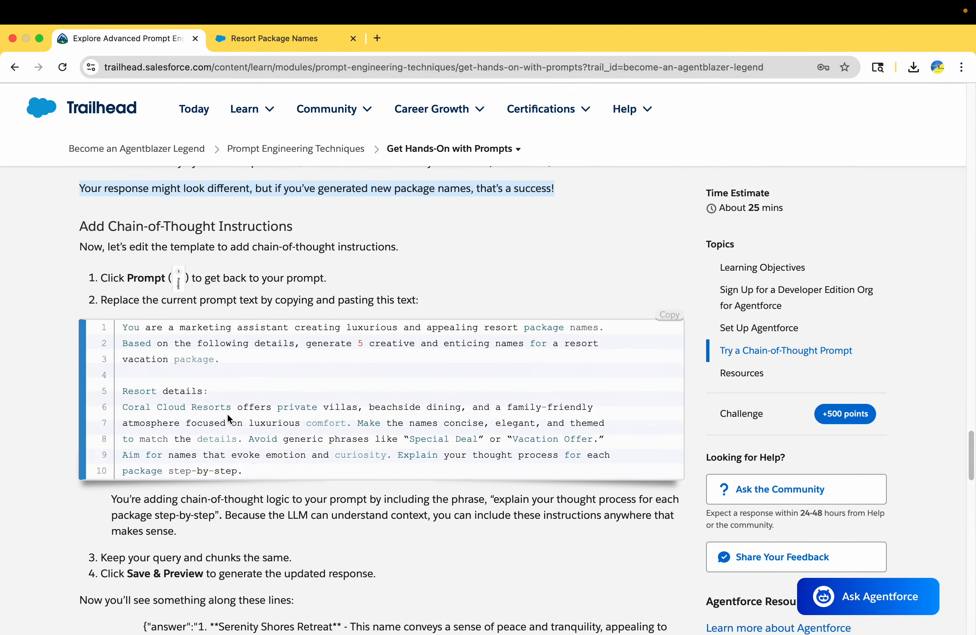
scroll(228, 415, down, 1)
click(668, 296)
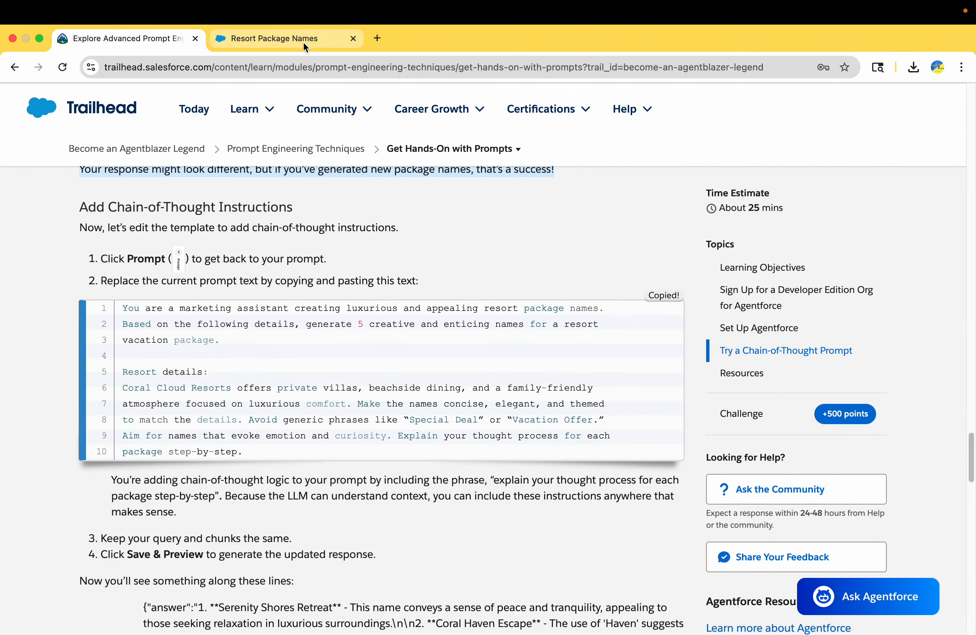
click(279, 38)
key(ctrl+a)
key(ctrl+v)
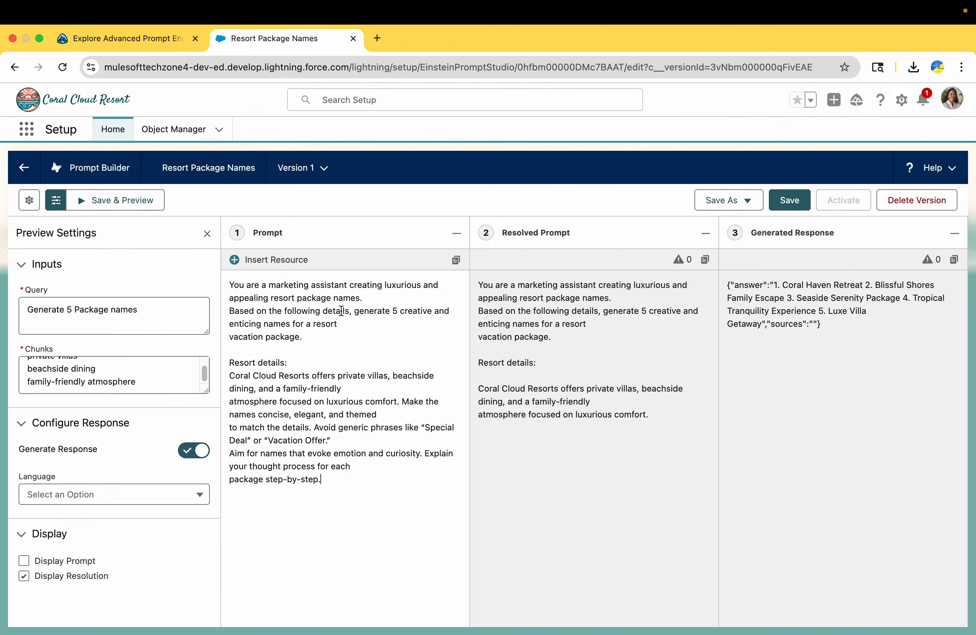
click(137, 38)
scroll(193, 344, down, 10)
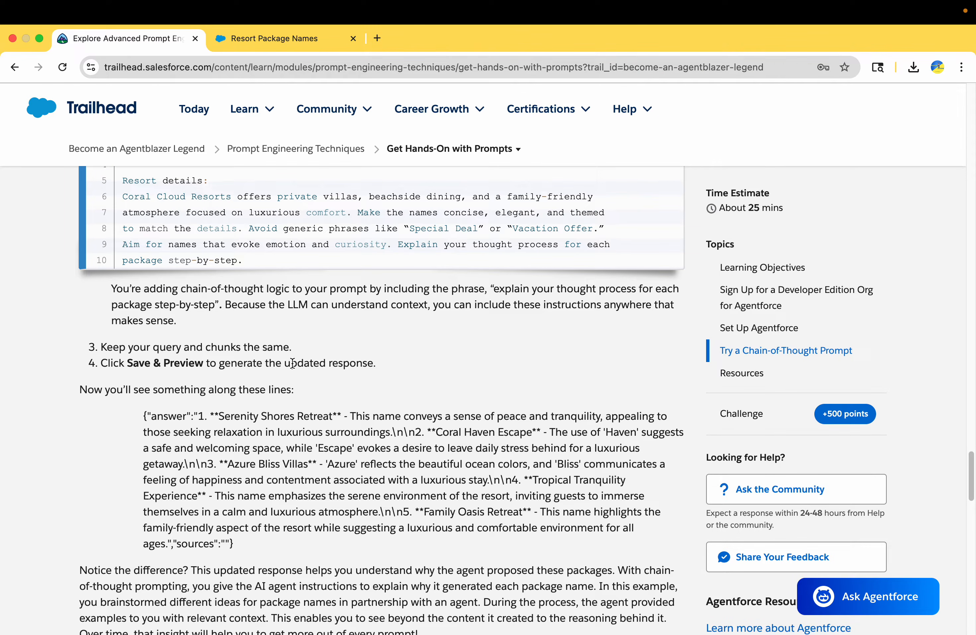
click(297, 44)
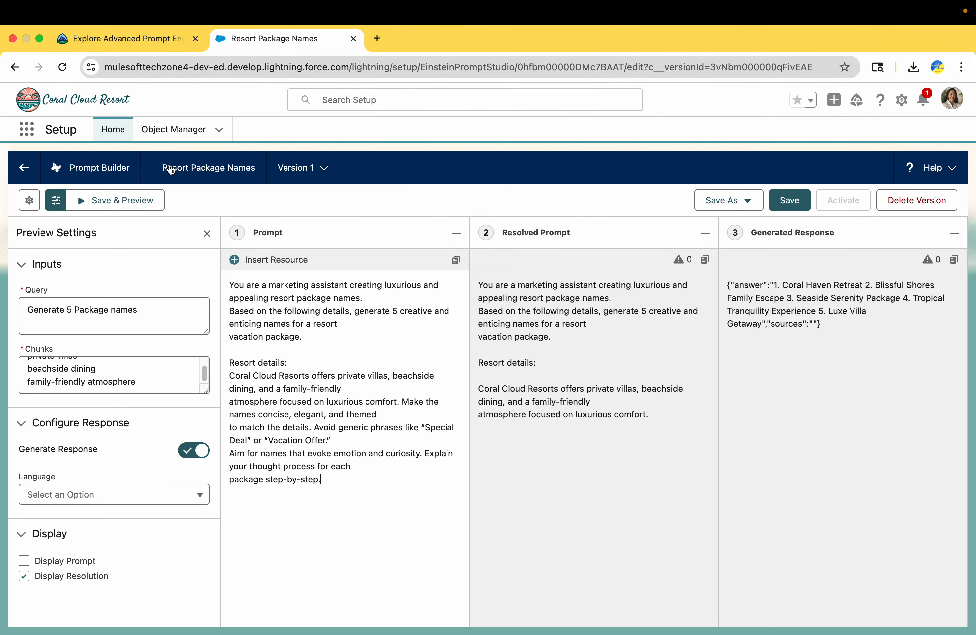
Step: Save and preview the chain-of-thought template, then check the module's sample answer
click(119, 202)
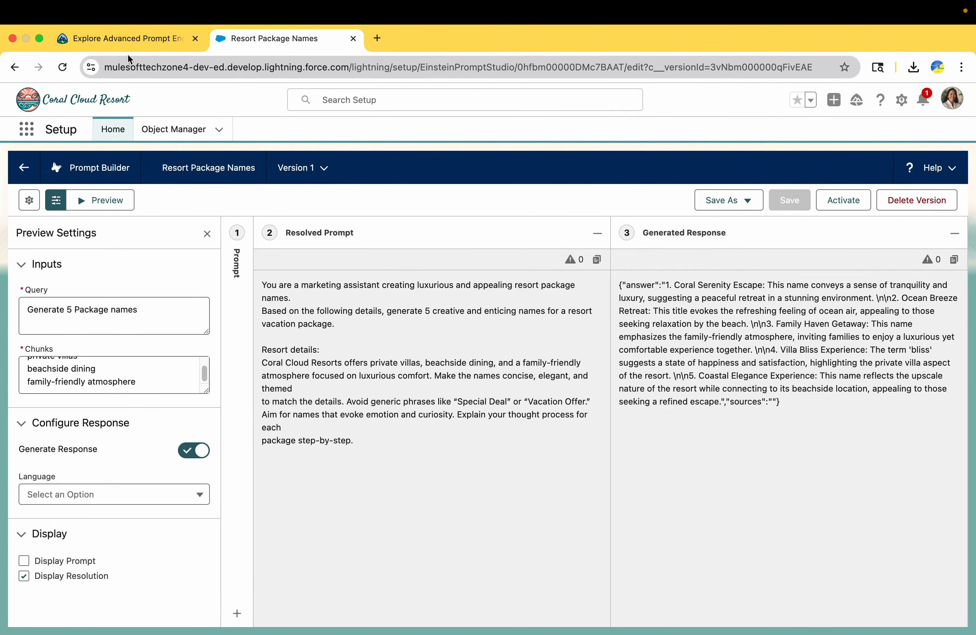
click(129, 40)
scroll(129, 418, down, 3)
drag(157, 324, 261, 495)
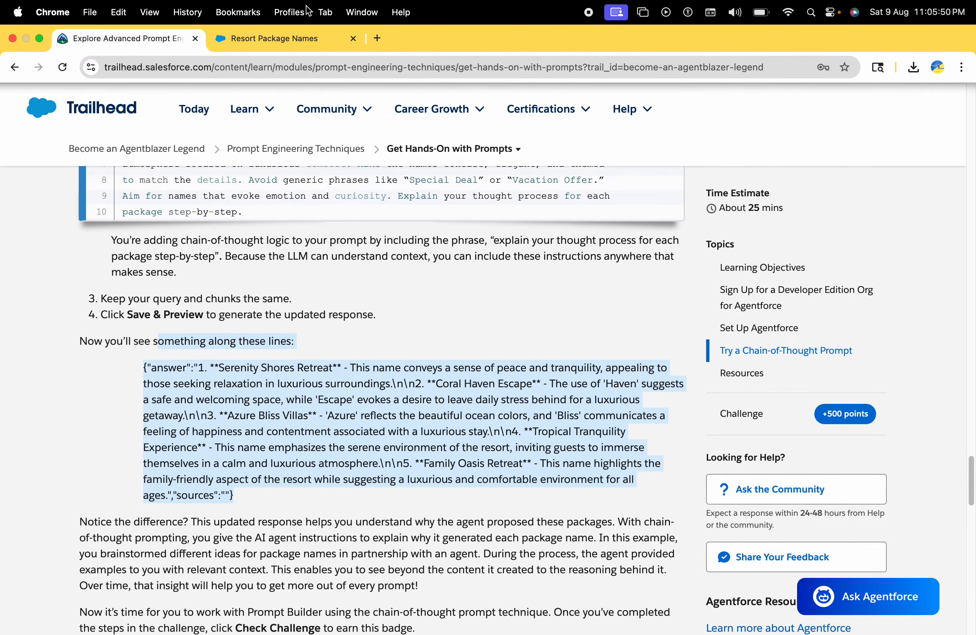
click(297, 45)
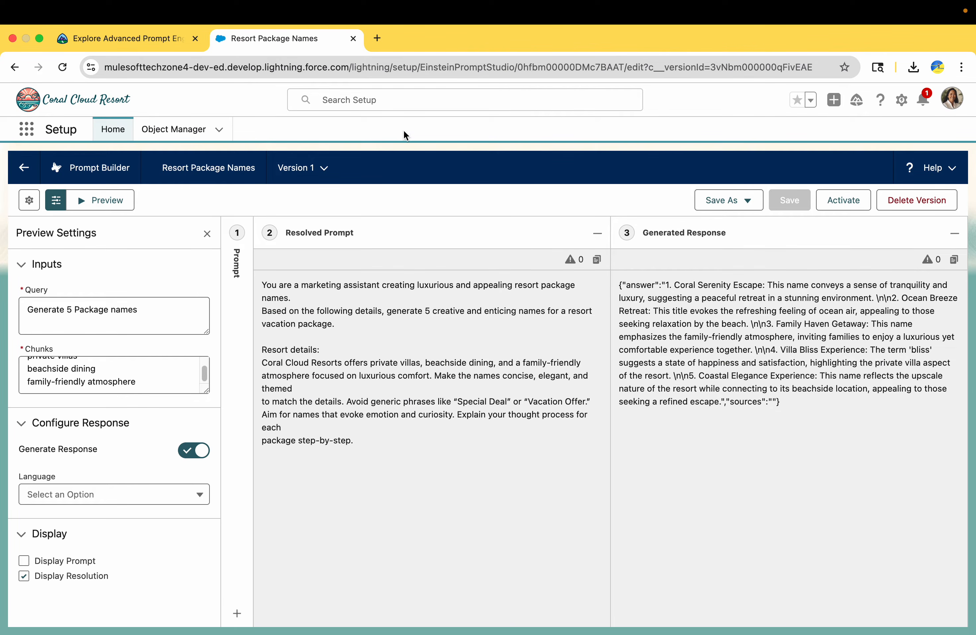
Step: Compare the example name 'Serenity Shores Retreat' with the generated 'Coral Serenity Escape'
click(124, 38)
click(309, 420)
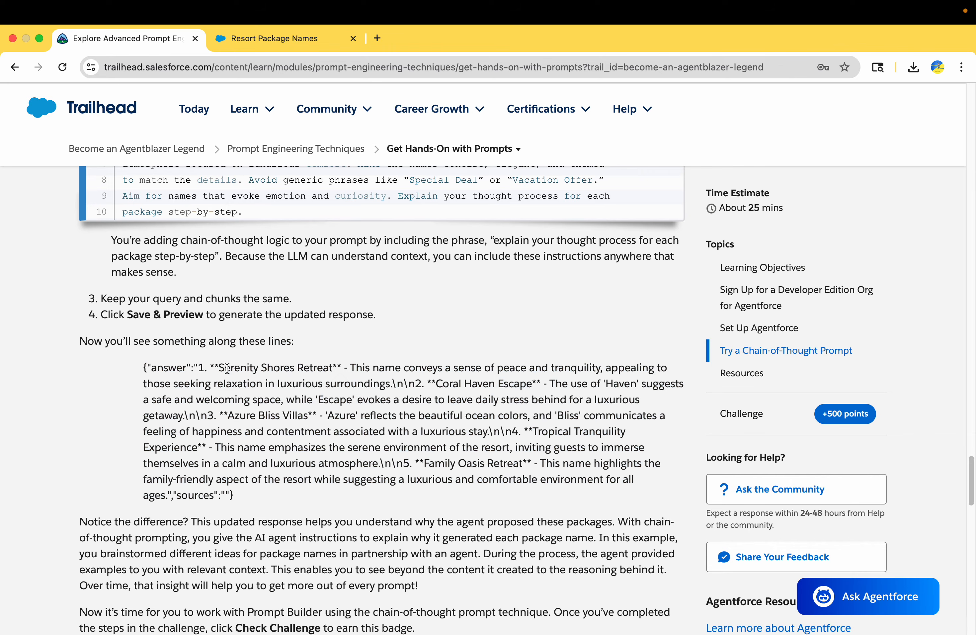
drag(220, 367, 334, 367)
click(258, 38)
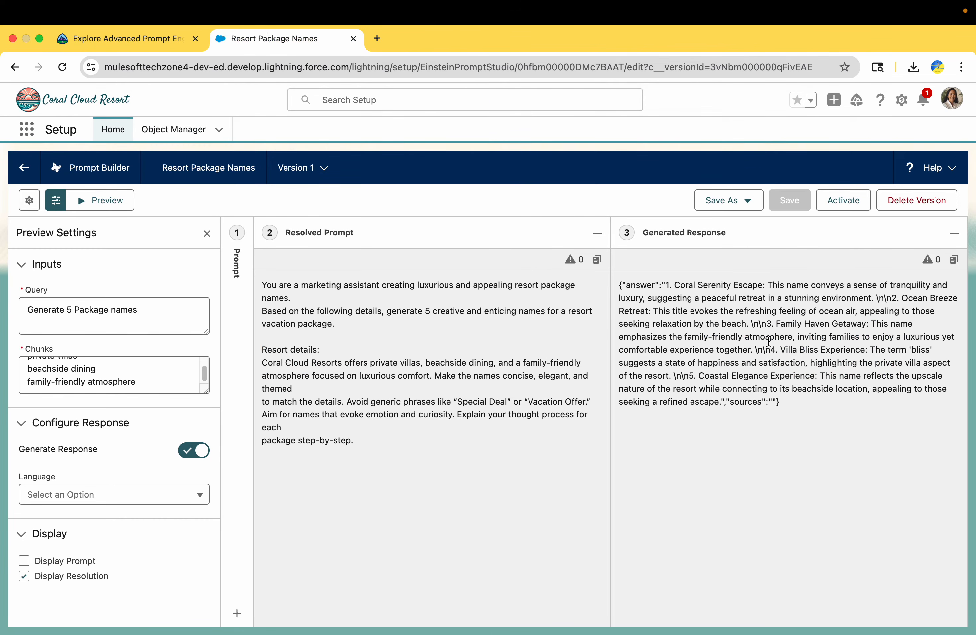
drag(678, 284, 765, 285)
click(138, 42)
scroll(243, 367, down, 6)
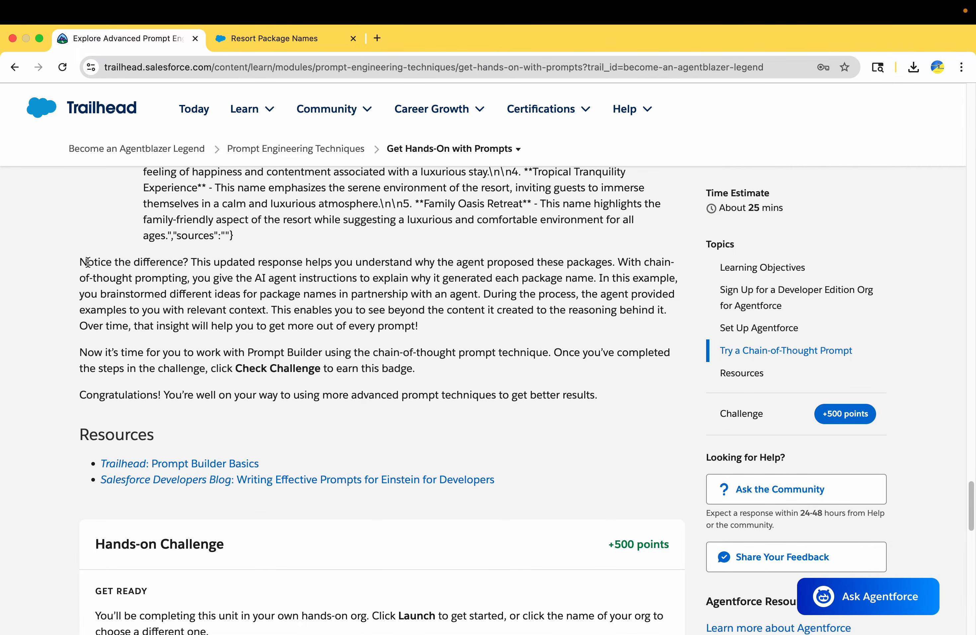
Step: Read the 'Notice the difference' note and scroll through to the Hands-on Challenge
drag(88, 263, 209, 266)
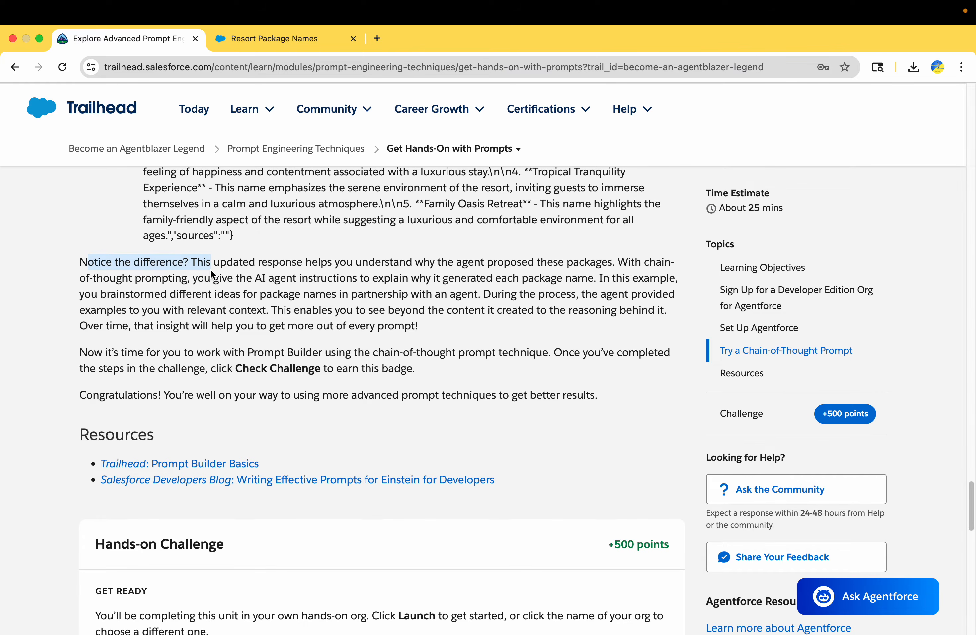
scroll(211, 270, down, 4)
scroll(211, 270, up, 2)
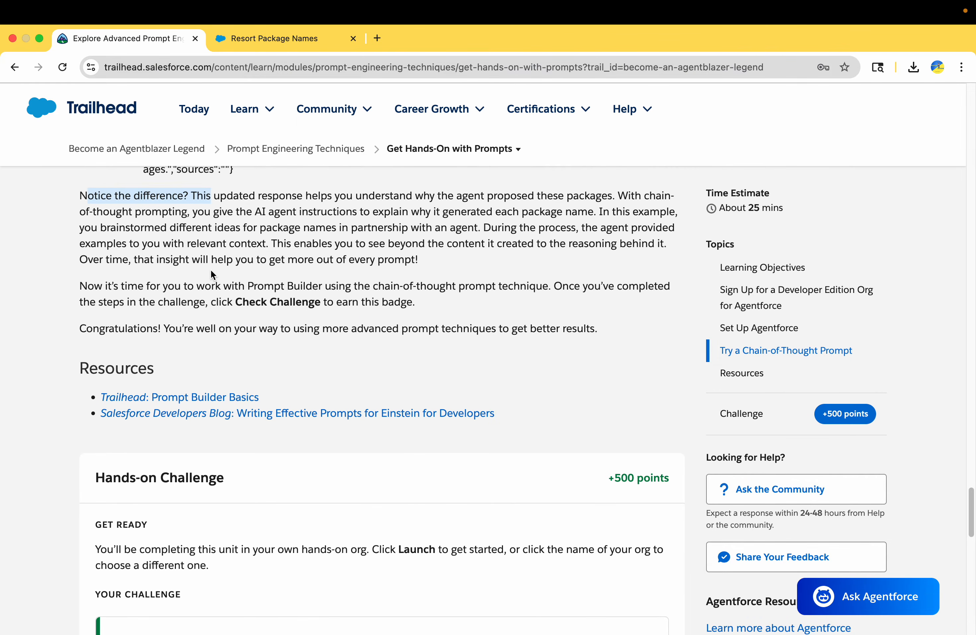
scroll(211, 270, up, 2)
scroll(213, 289, down, 1)
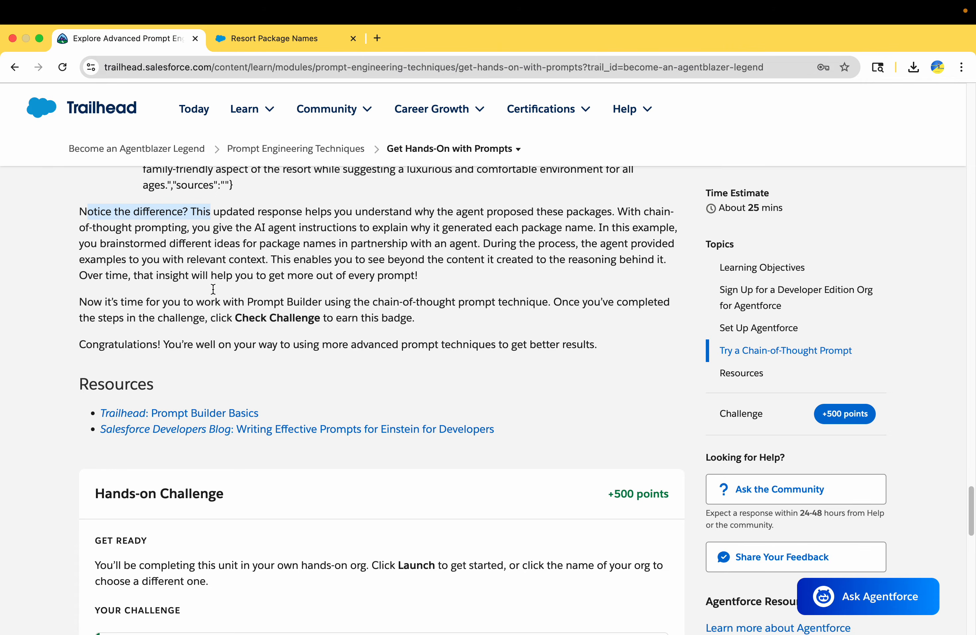
scroll(251, 360, down, 4)
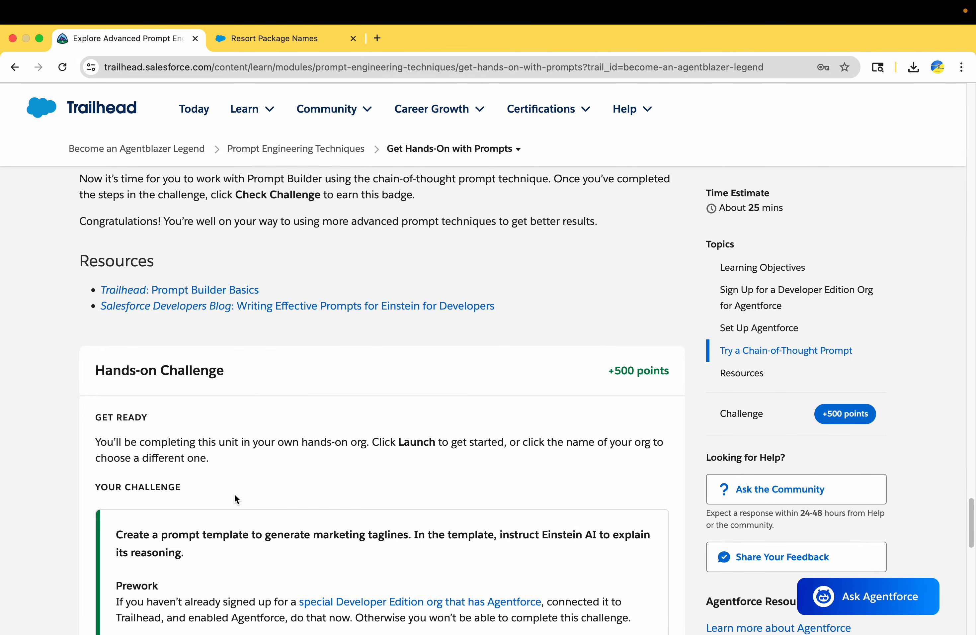
scroll(234, 497, down, 5)
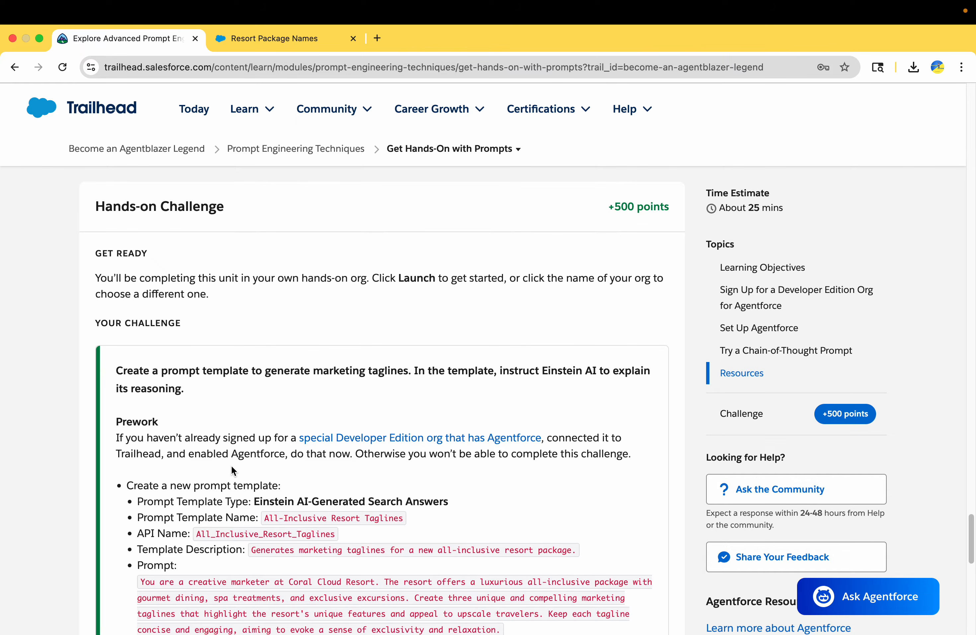
scroll(254, 410, up, 8)
scroll(253, 413, up, 5)
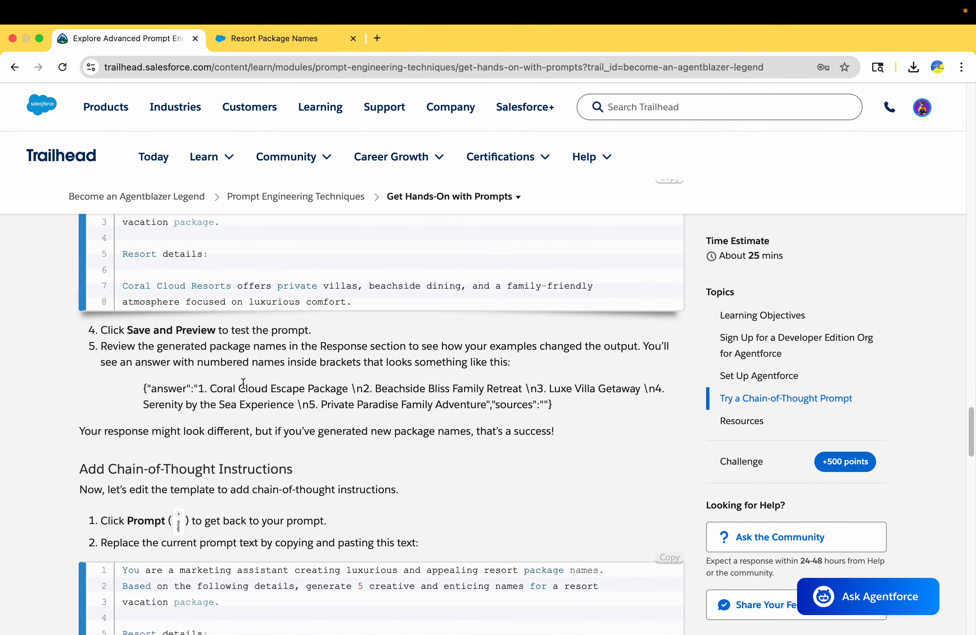
drag(211, 302, 294, 404)
scroll(269, 480, down, 2)
scroll(269, 479, down, 15)
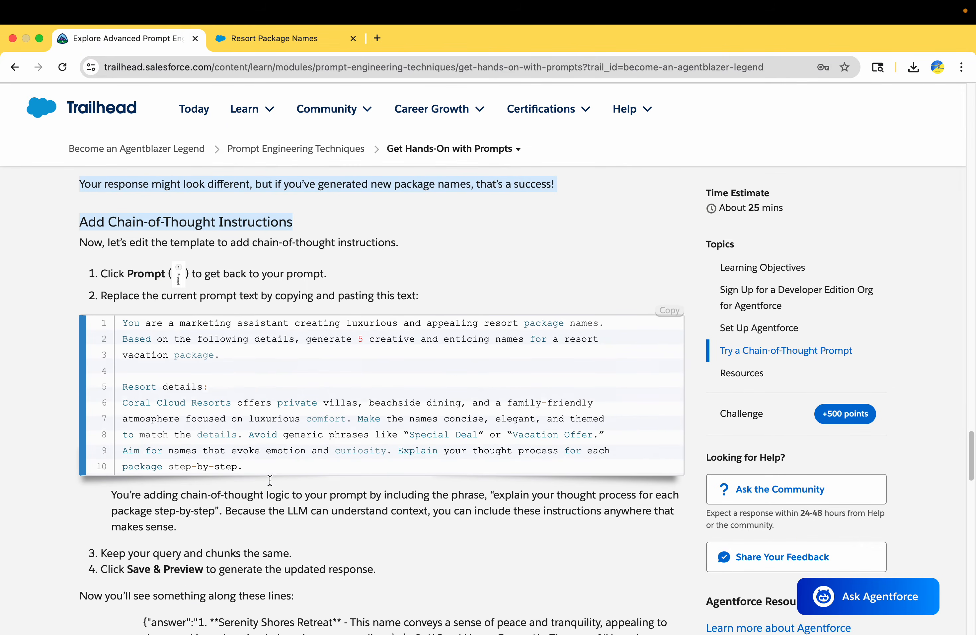
scroll(270, 481, down, 5)
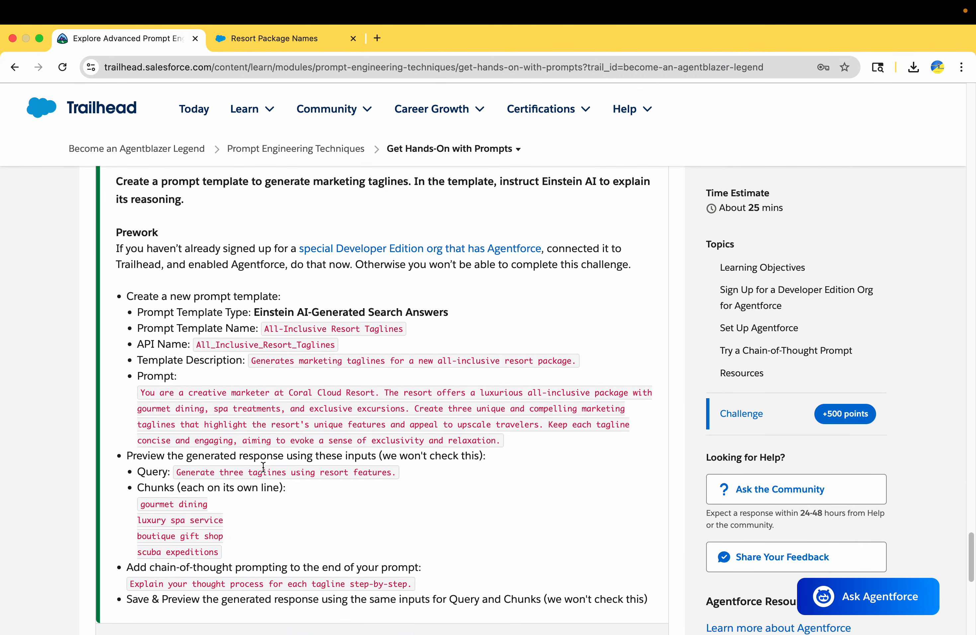
scroll(268, 466, up, 3)
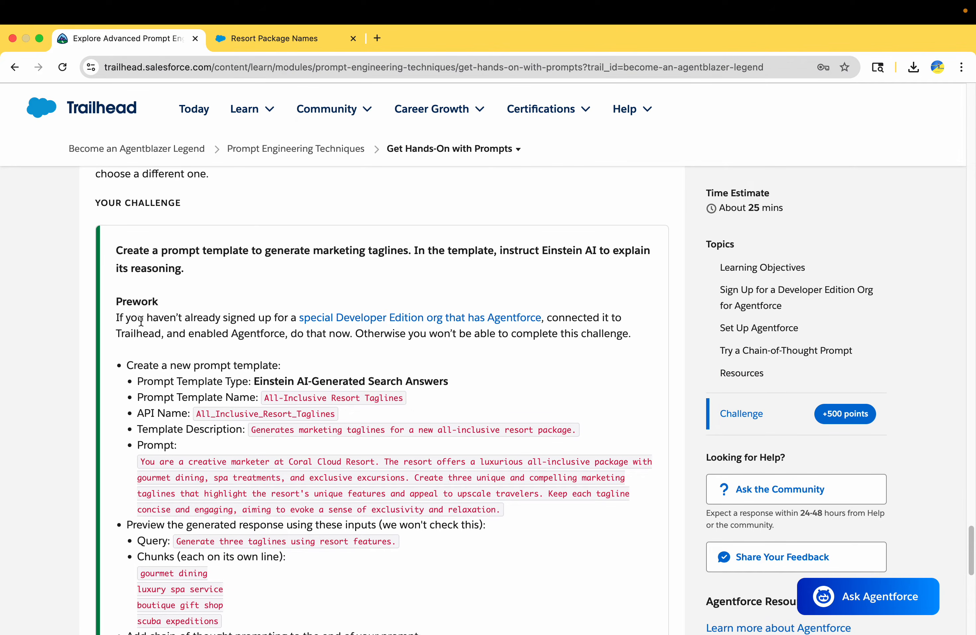
Step: Read the challenge's prework paragraph and return to the Resort Package Names template
drag(115, 317, 253, 335)
click(306, 342)
scroll(377, 351, down, 2)
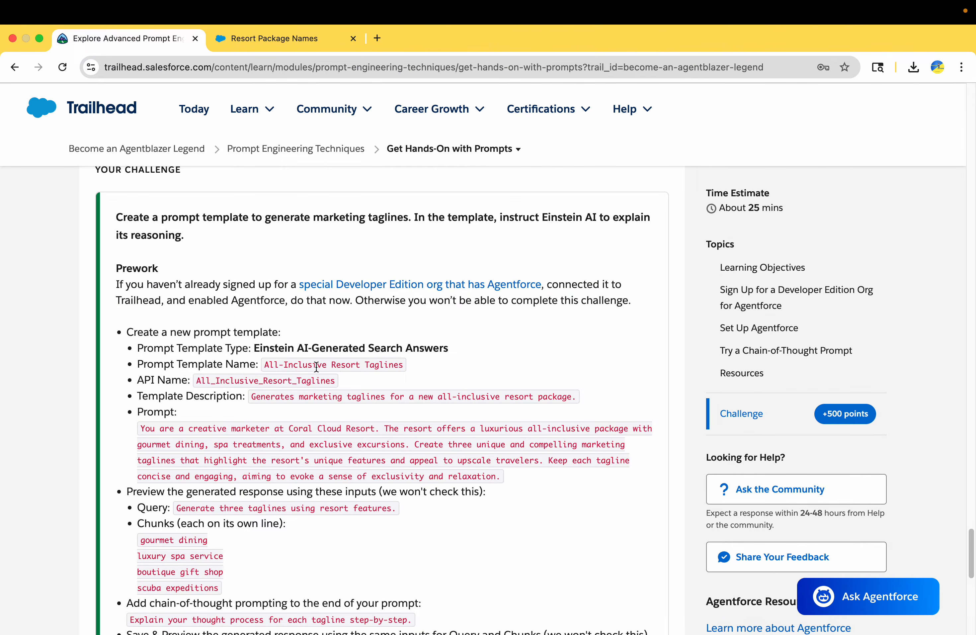
scroll(317, 366, down, 2)
click(275, 49)
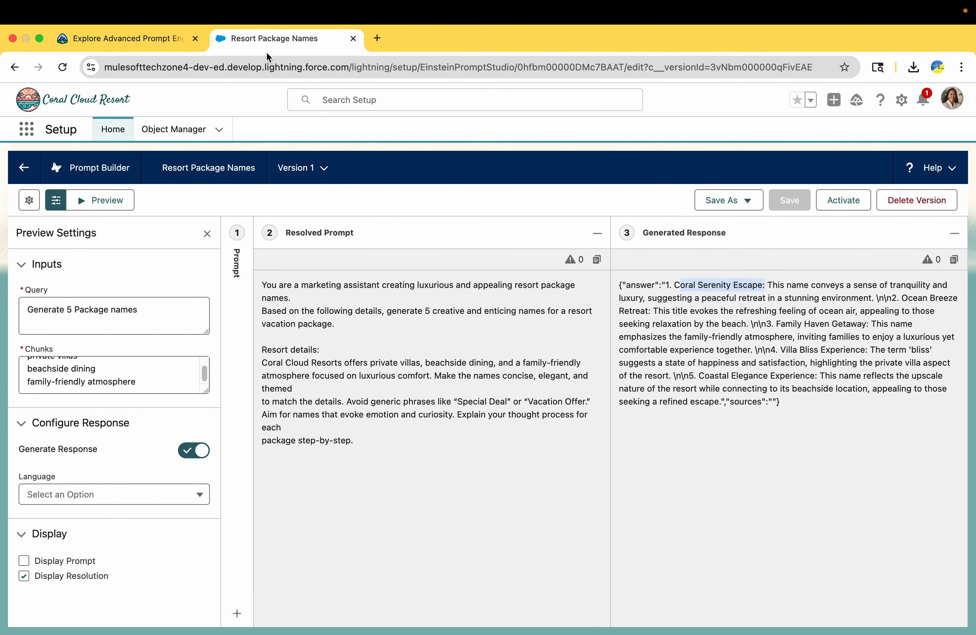
Step: Start another new prompt template of type Einstein AI-Generated Search Answers
click(24, 167)
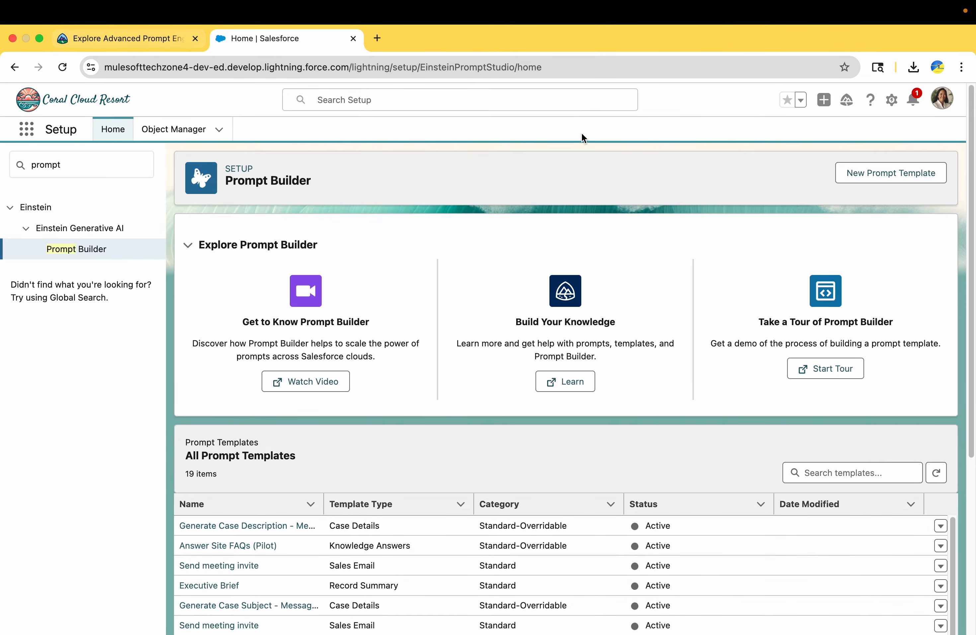
click(860, 182)
click(442, 326)
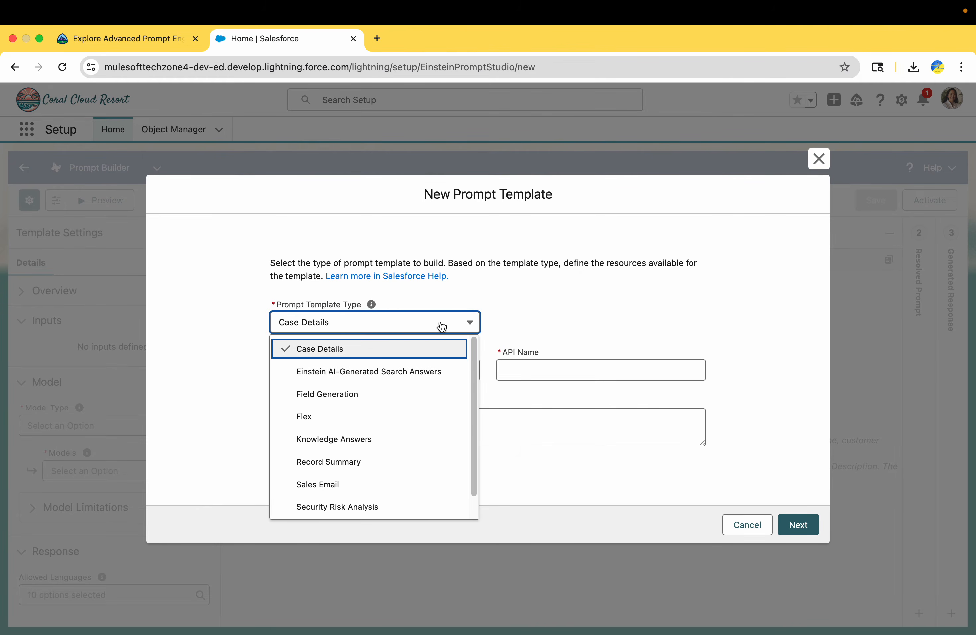
click(385, 373)
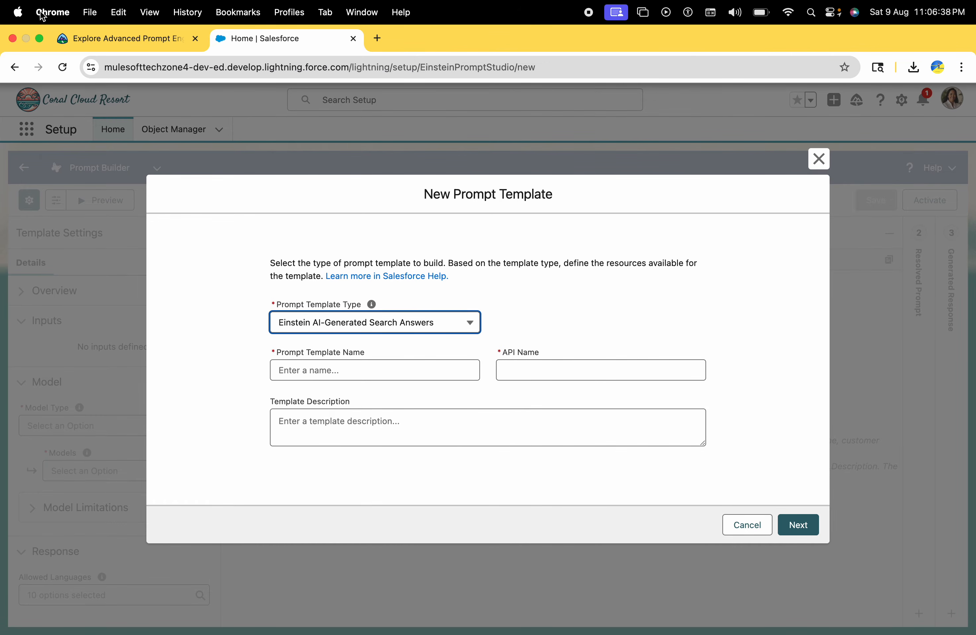
Step: Name the template 'All-Inclusive Resort Taglines', copied from the challenge instructions
click(89, 33)
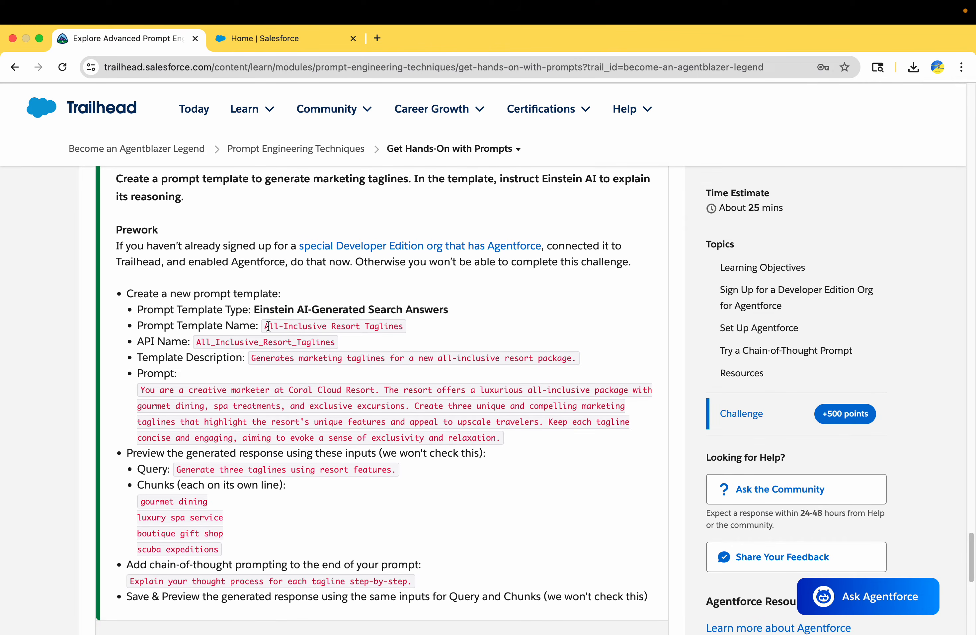
drag(268, 326, 419, 334)
key(super+c)
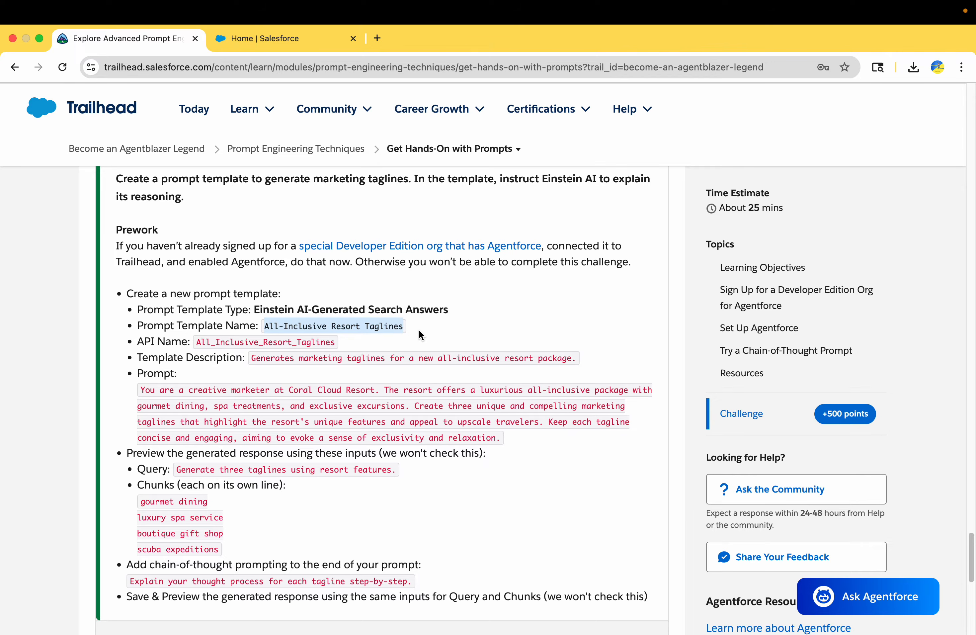
click(267, 38)
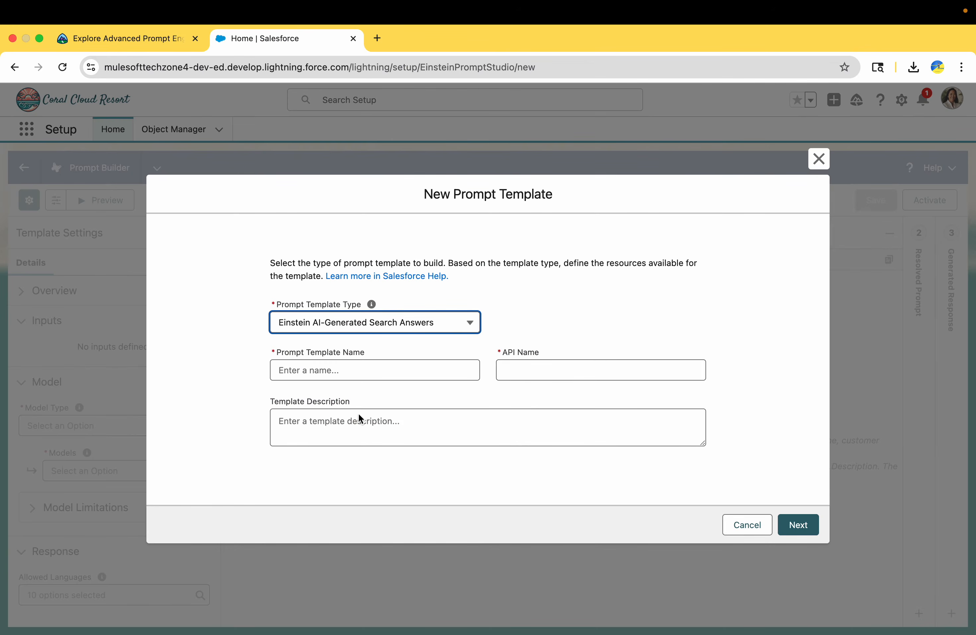
click(329, 362)
key(super+v)
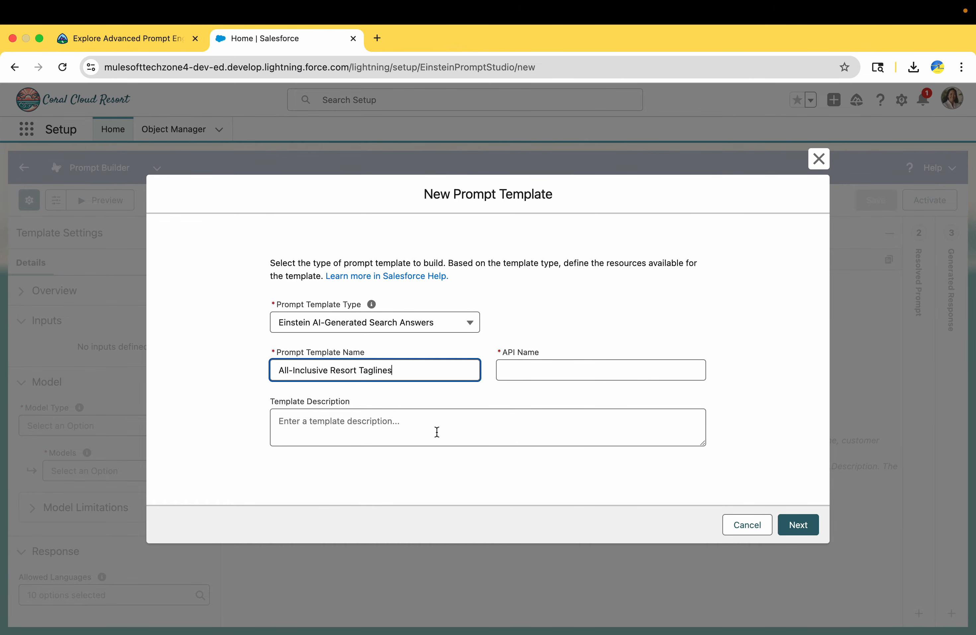
click(429, 394)
Step: Add the marketing-taglines description without its leading label text and create the template
click(128, 41)
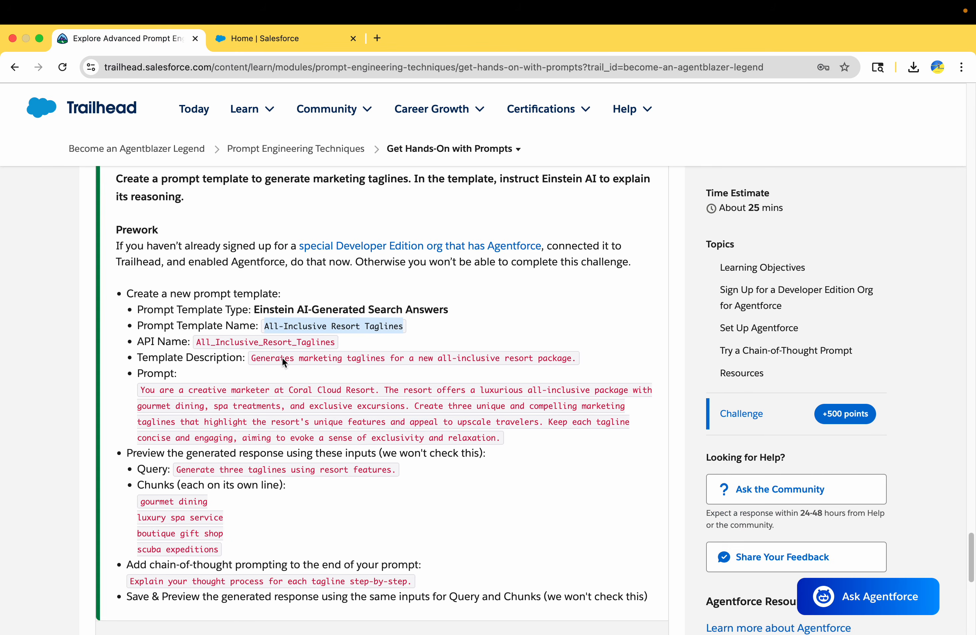
triple_click(261, 356)
key(super+c)
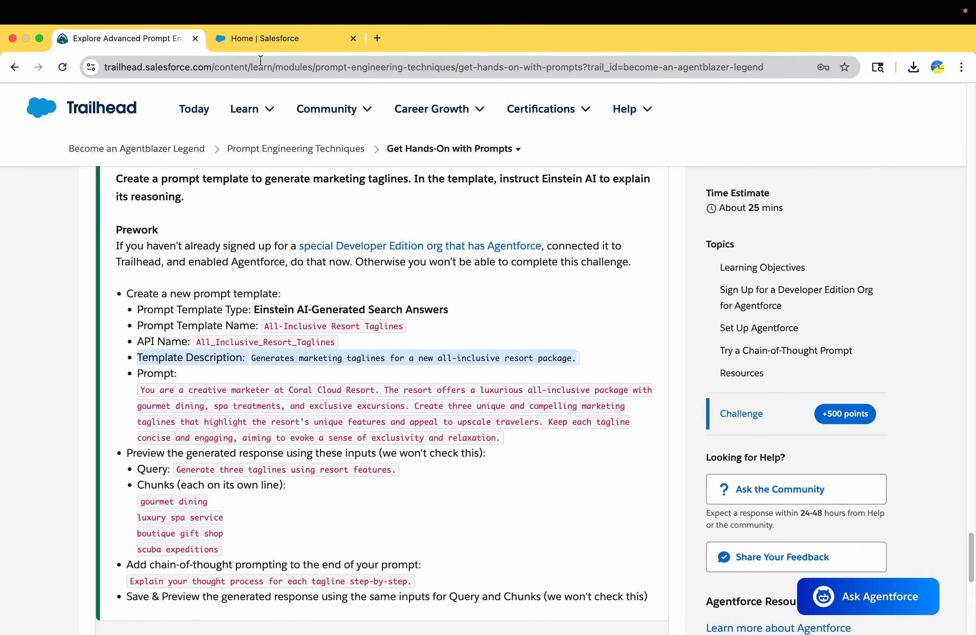
click(263, 41)
click(320, 422)
key(super+v)
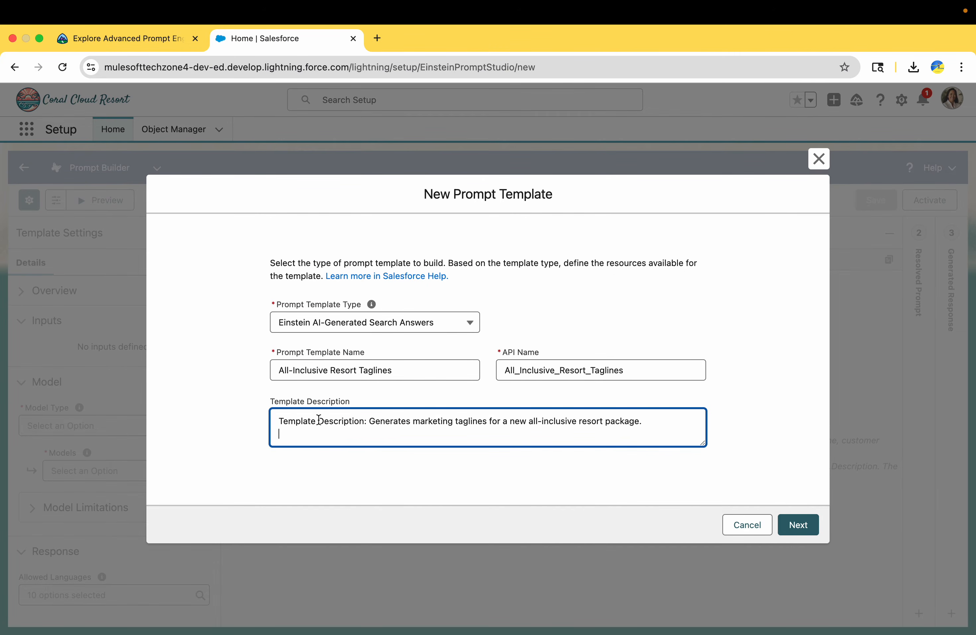
drag(370, 421, 6, 406)
key(BackSpace)
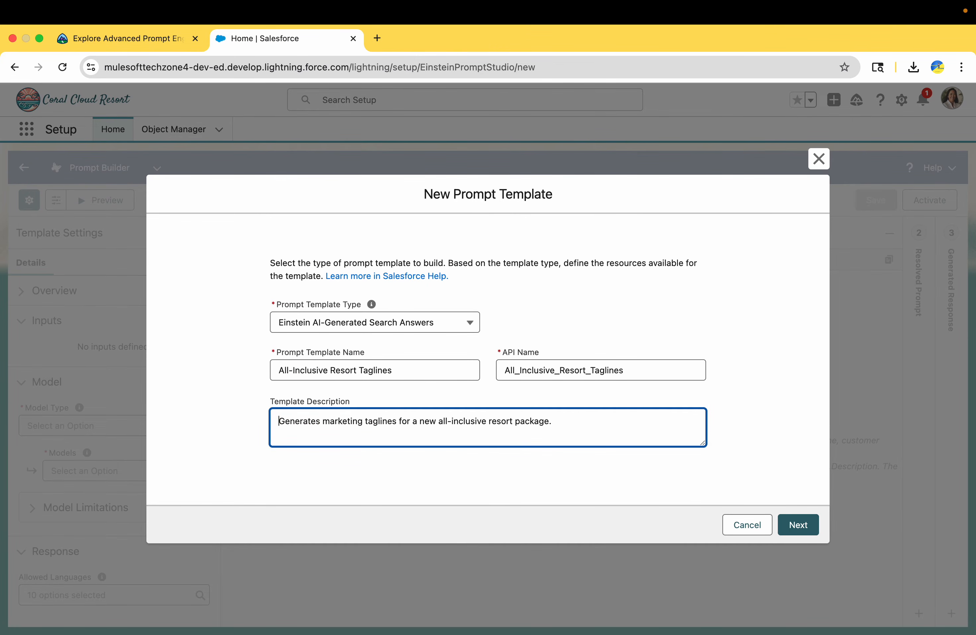
click(797, 525)
click(157, 46)
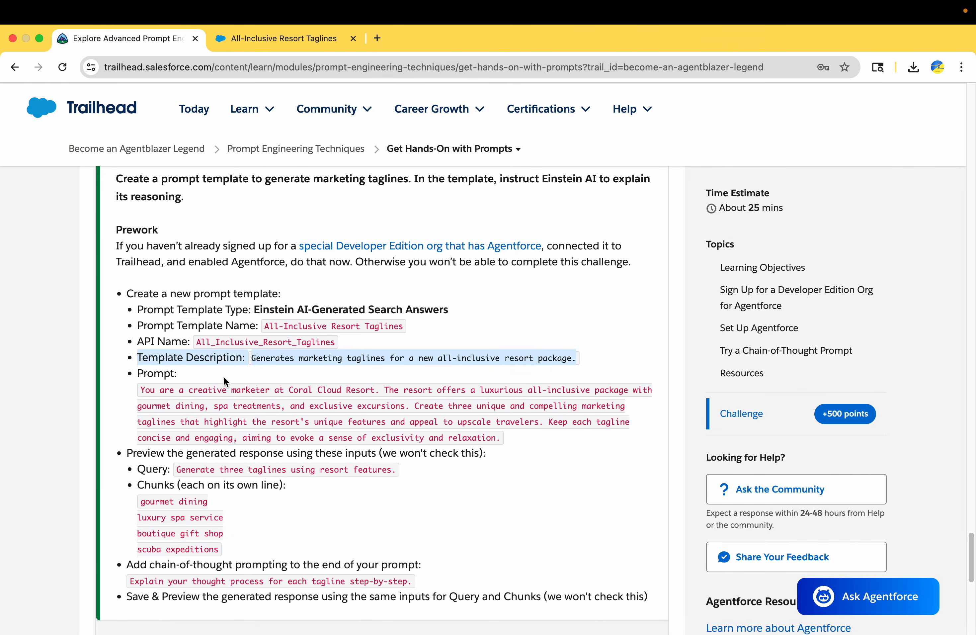
Step: Paste the Coral Cloud creative-marketer paragraph from Trailhead into the empty Prompt editor
scroll(224, 376, down, 5)
triple_click(159, 296)
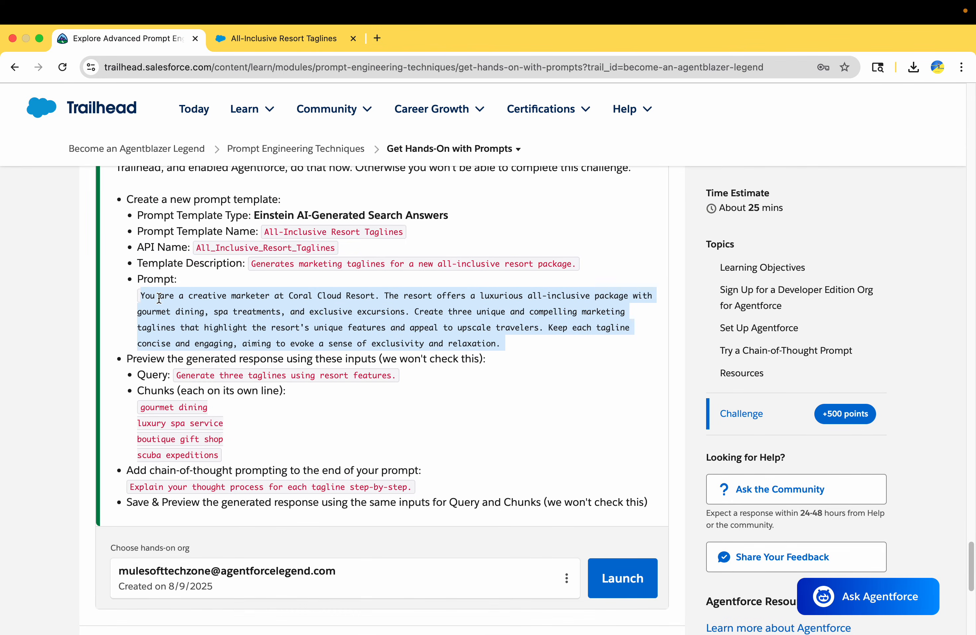
triple_click(191, 304)
key(super+c)
click(283, 40)
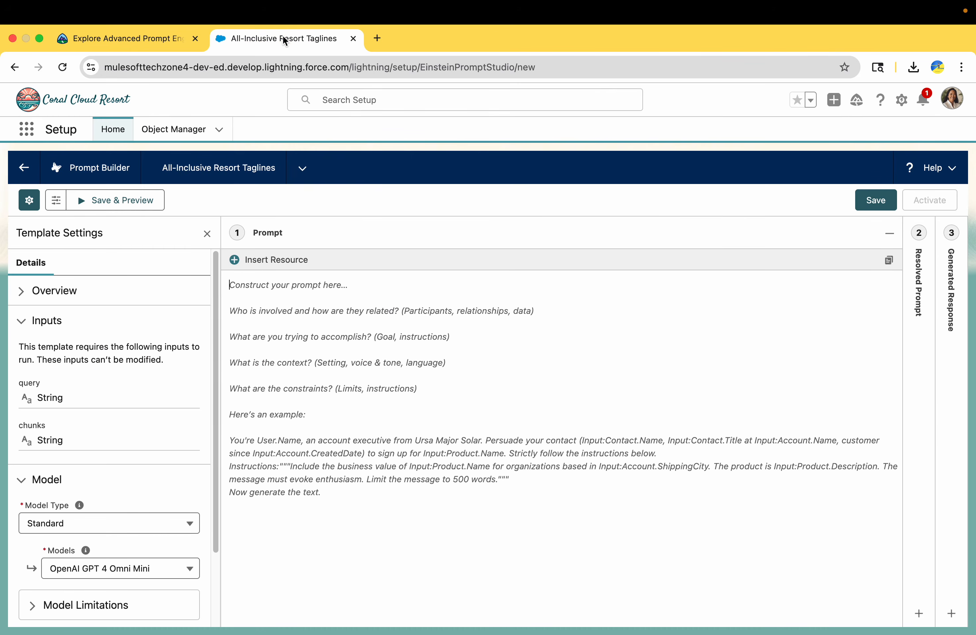
click(351, 442)
key(super+v)
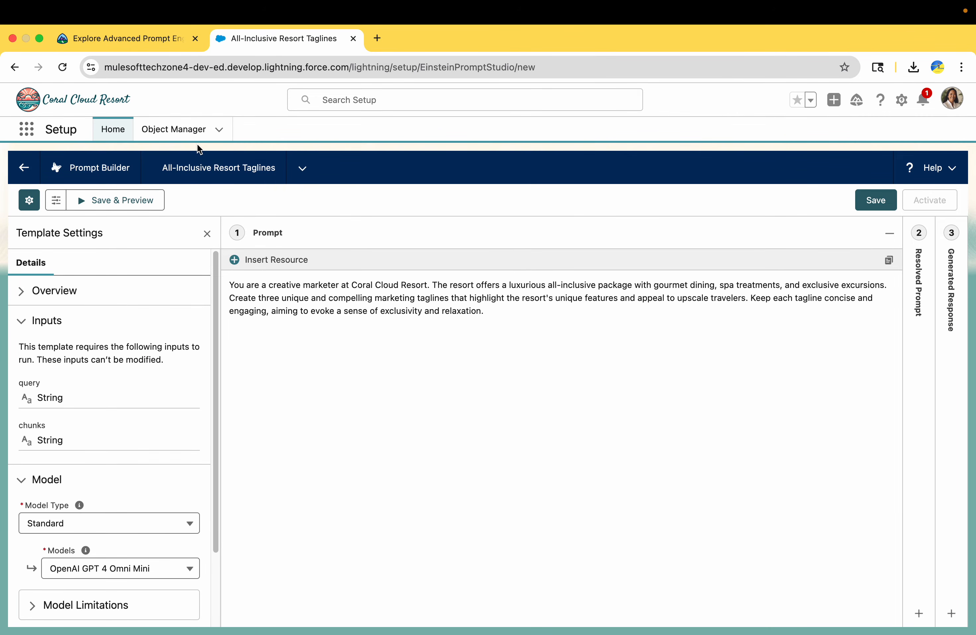
Step: Set the preview Query to 'Generate three taglines using resort features.'
click(136, 39)
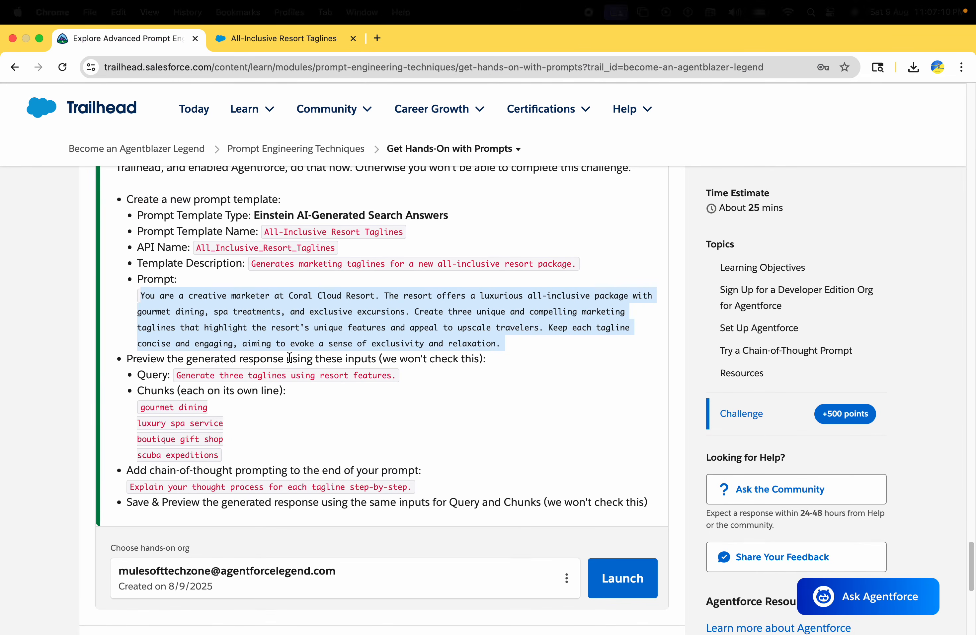
scroll(290, 357, down, 2)
scroll(289, 357, down, 1)
drag(179, 334, 397, 338)
key(super+c)
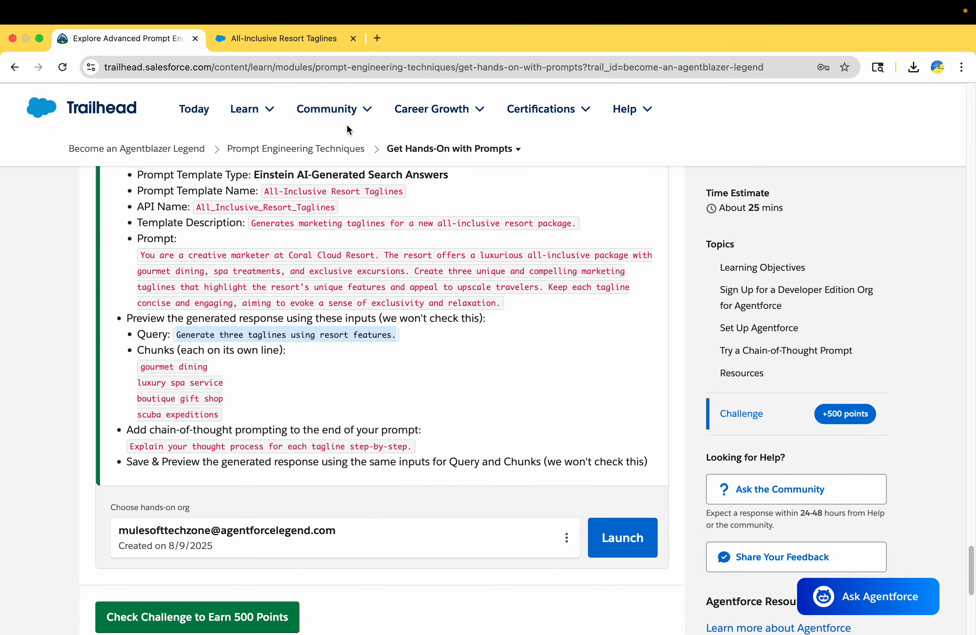
click(304, 46)
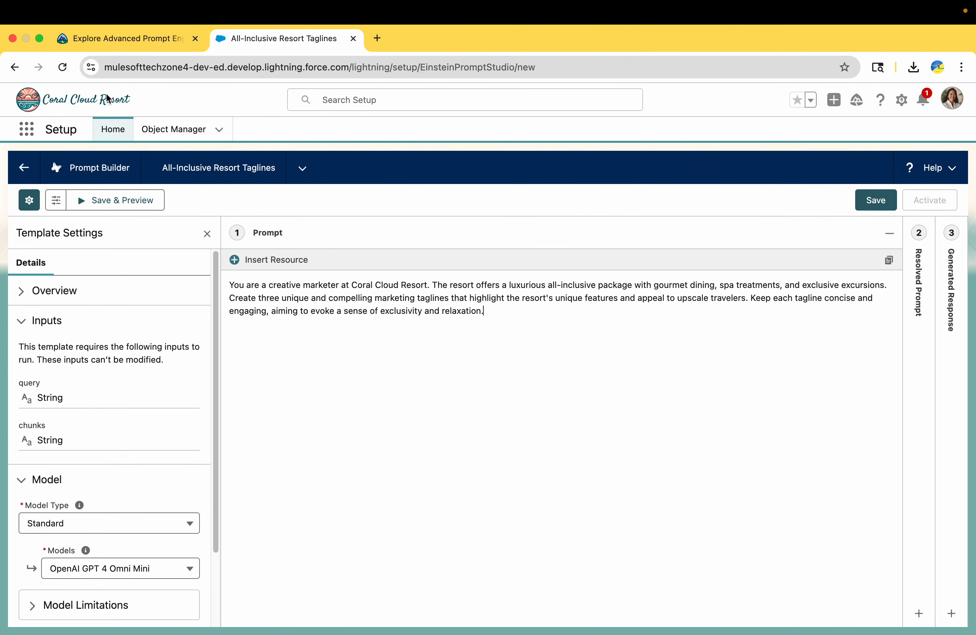
click(126, 39)
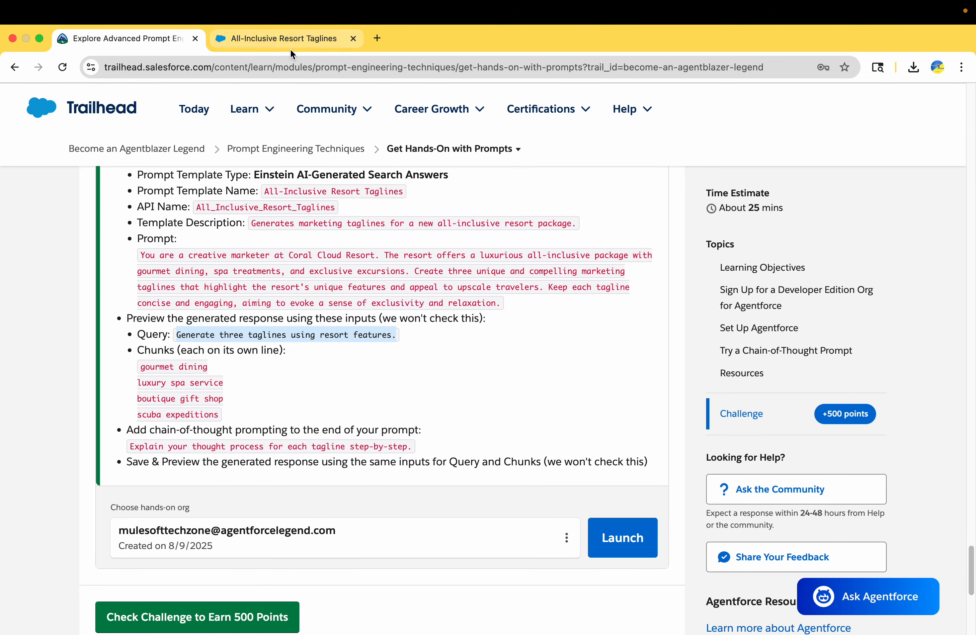
click(291, 39)
click(56, 208)
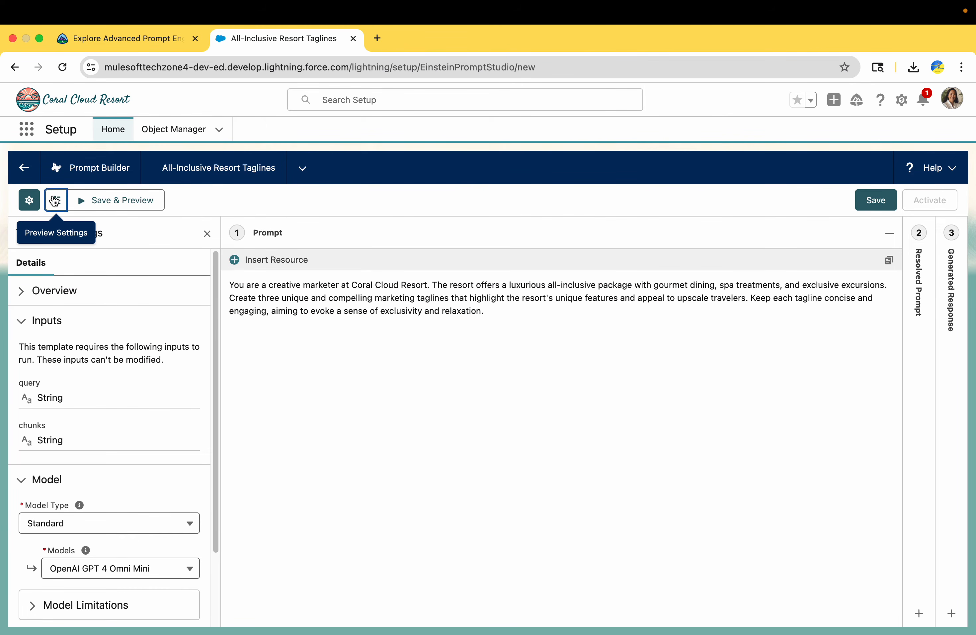
click(69, 325)
key(super+v)
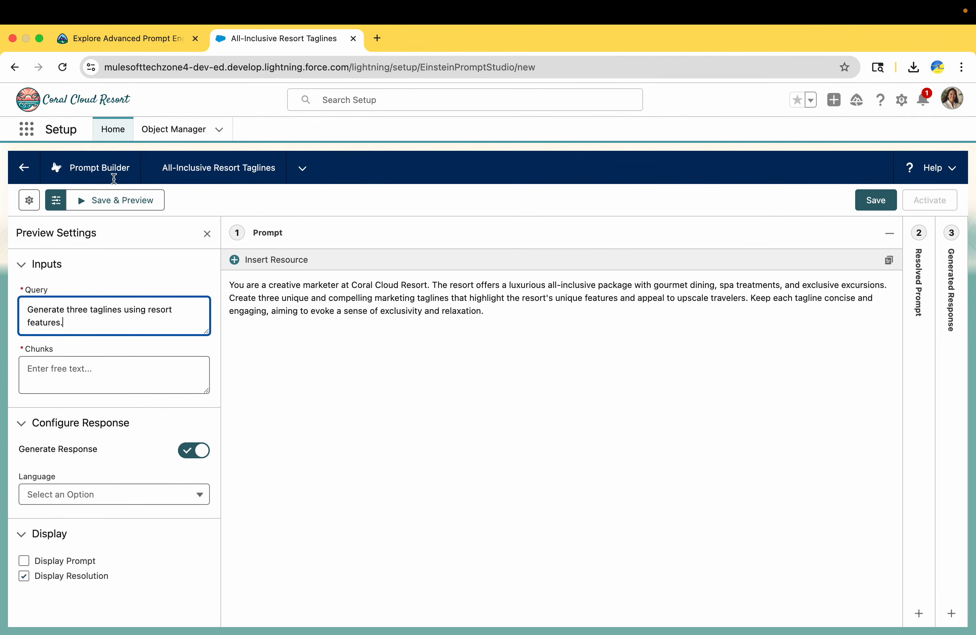
click(154, 38)
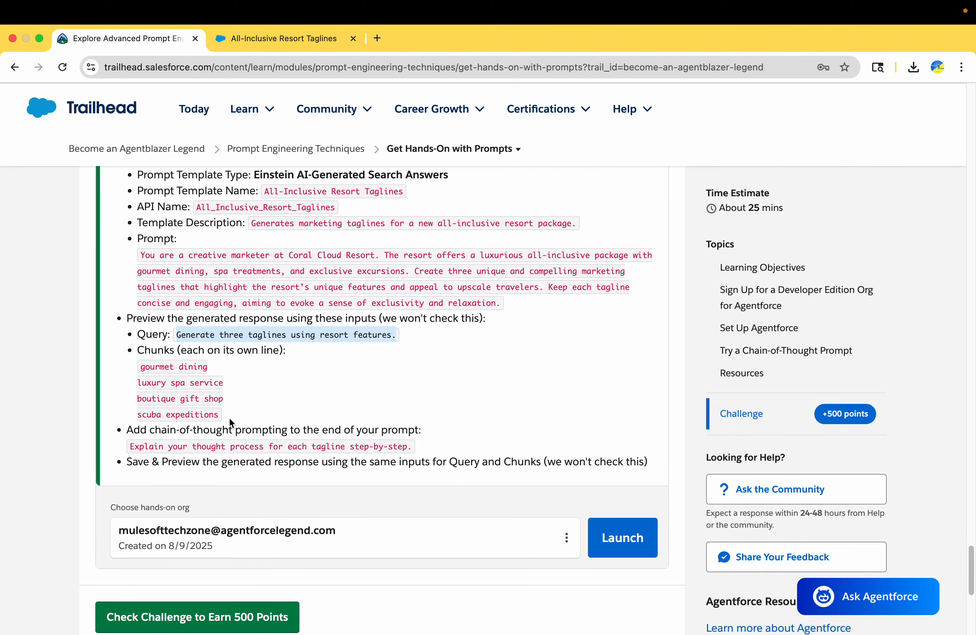
Step: Fill the preview Chunks field with the four resort feature lines, gourmet dining to scuba expeditions
drag(229, 417, 135, 366)
key(super+c)
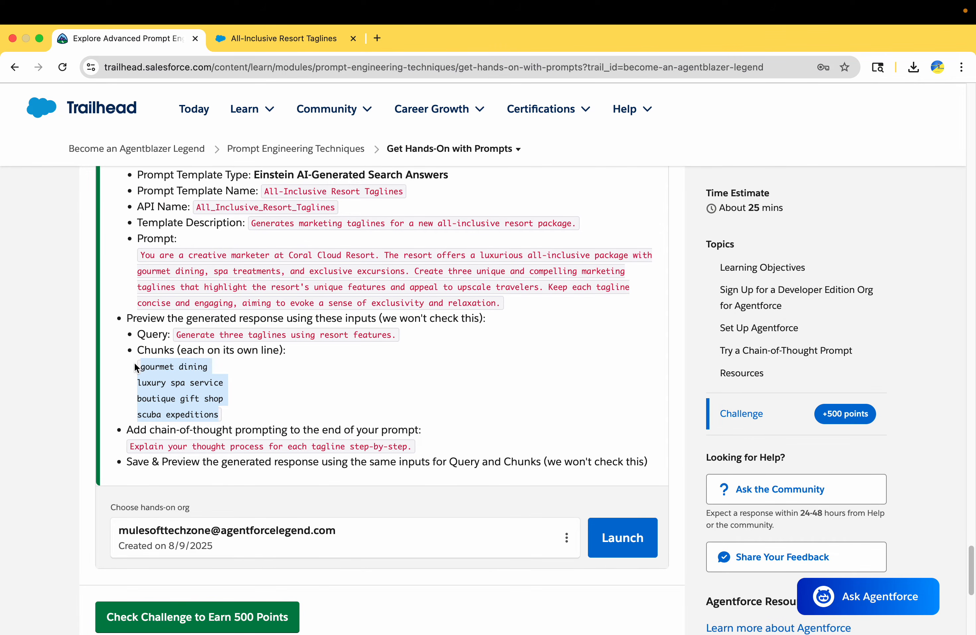
click(275, 39)
click(115, 360)
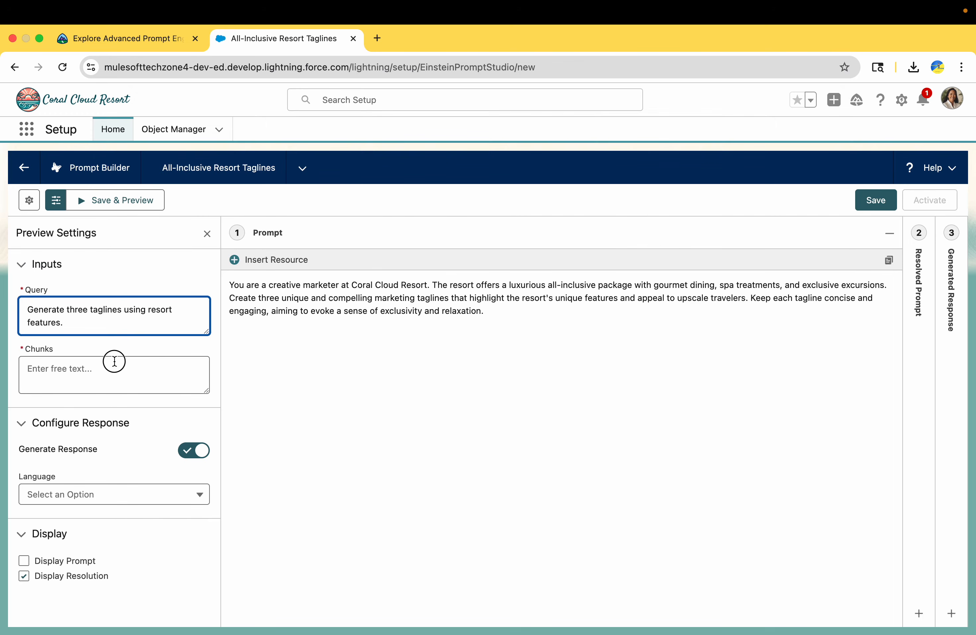
key(super+v)
Step: Select the chain-of-thought step-by-step instruction line in the challenge instructions
click(129, 38)
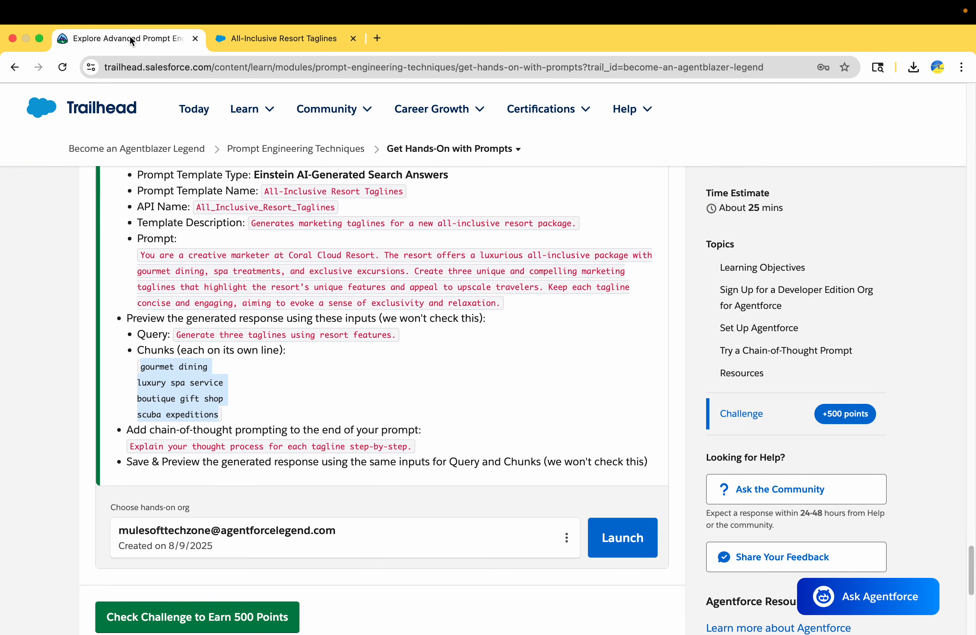
scroll(184, 280, down, 2)
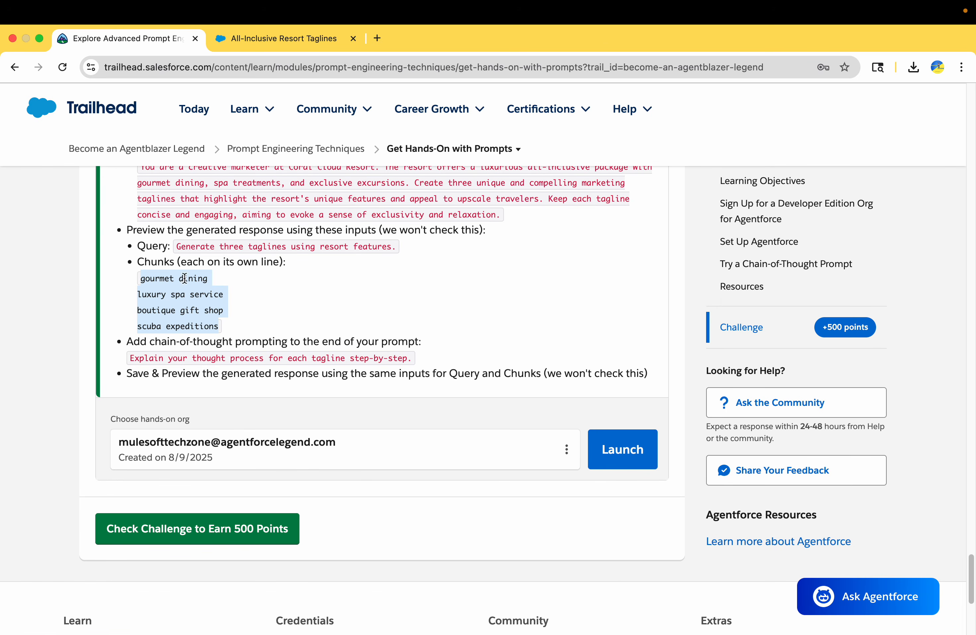
triple_click(178, 359)
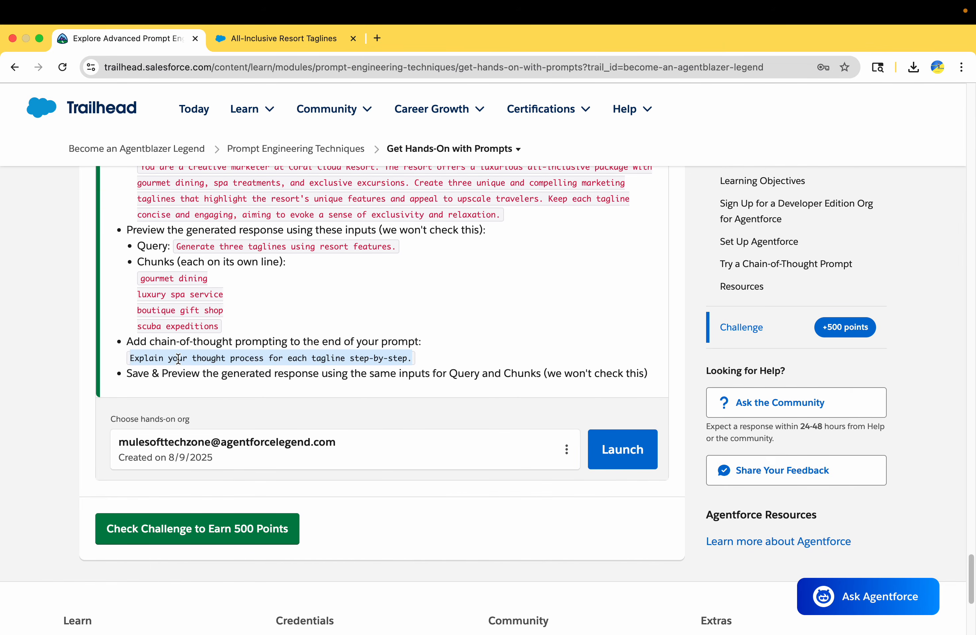
triple_click(272, 342)
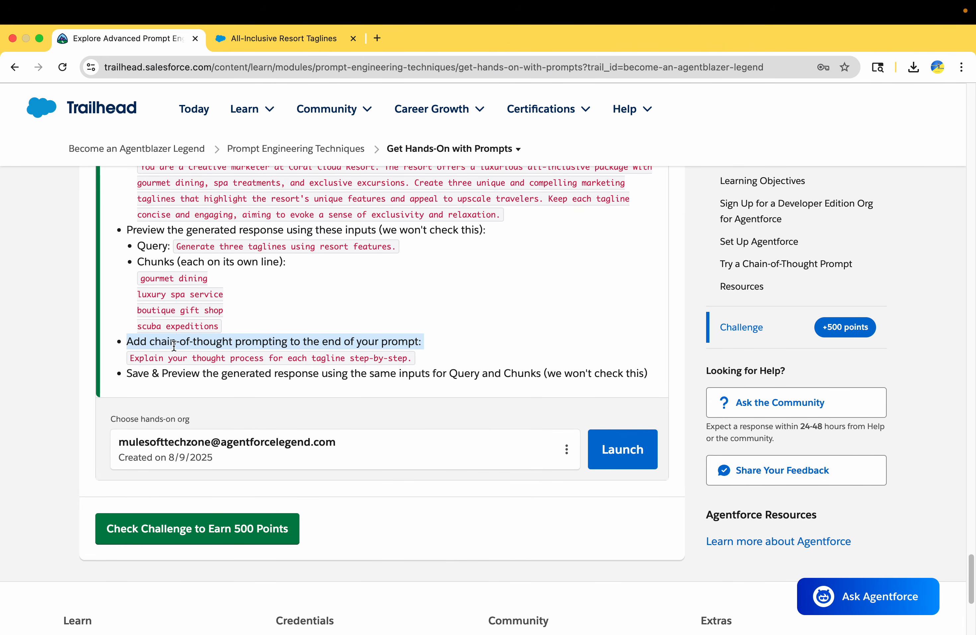
Step: Append 'Explain your thought process for each tagline step-by-step.' to the end of the prompt
triple_click(160, 355)
key(cmd+c)
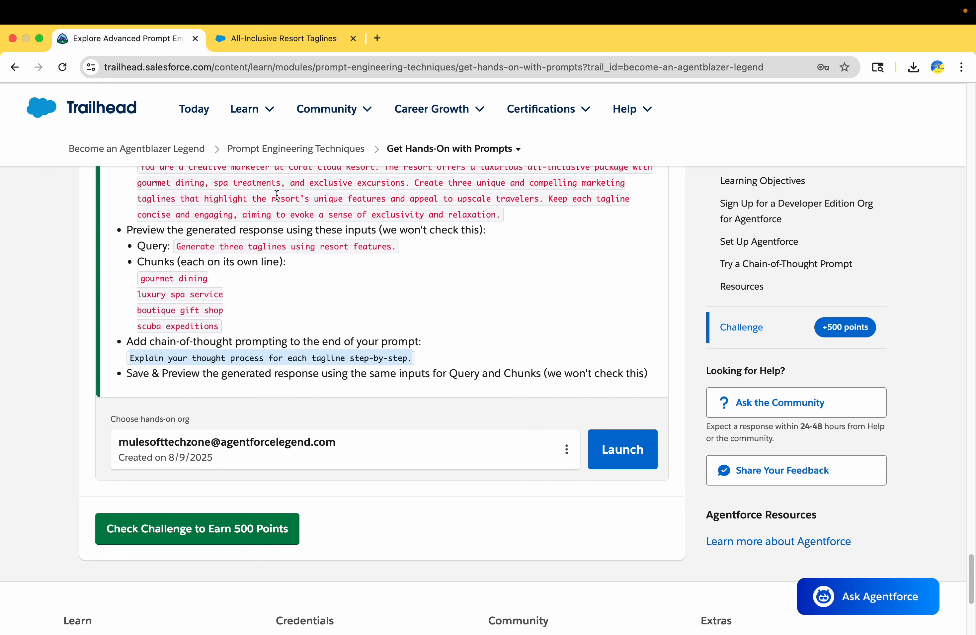
click(290, 38)
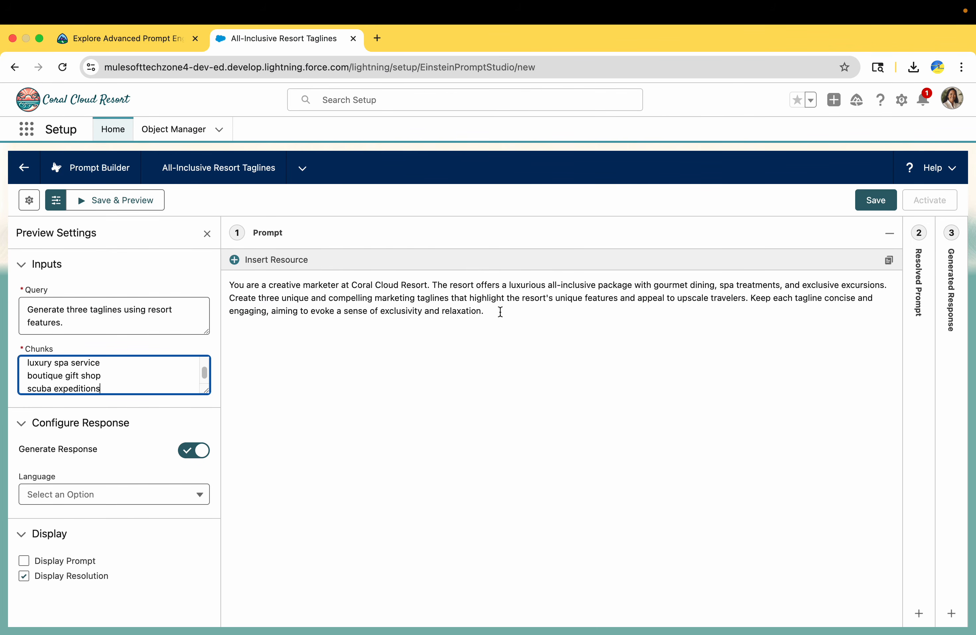
click(500, 312)
key(cmd+v)
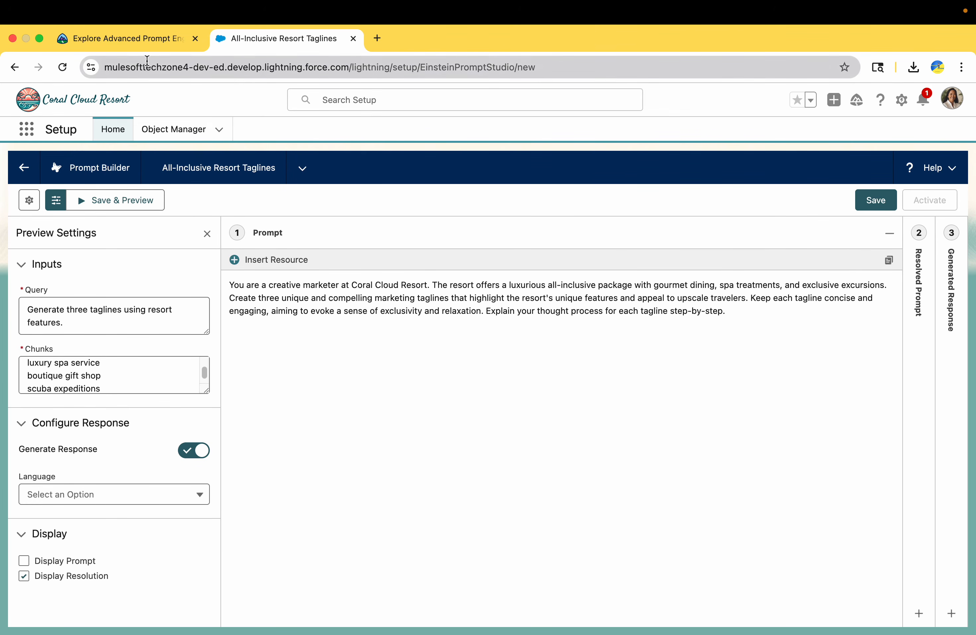
Step: Review the remaining challenge steps up to the save and preview instruction
click(124, 38)
scroll(246, 409, down, 2)
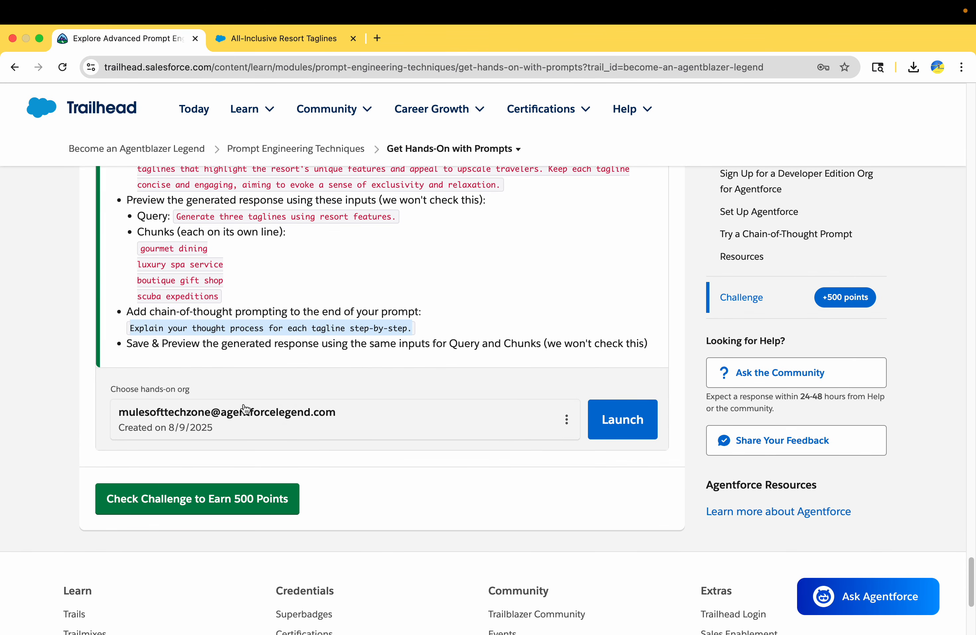
click(242, 41)
click(135, 41)
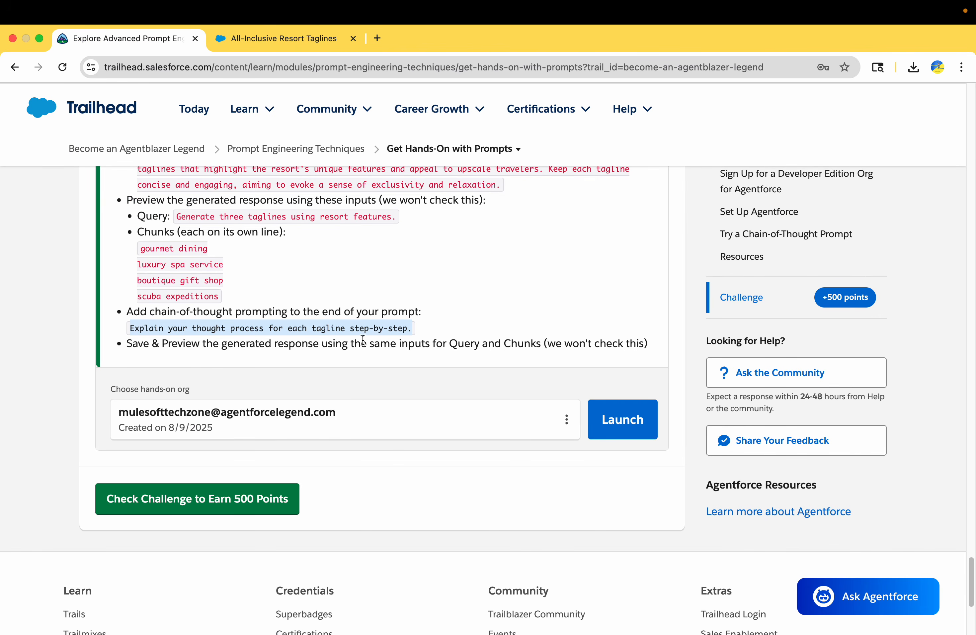
triple_click(124, 343)
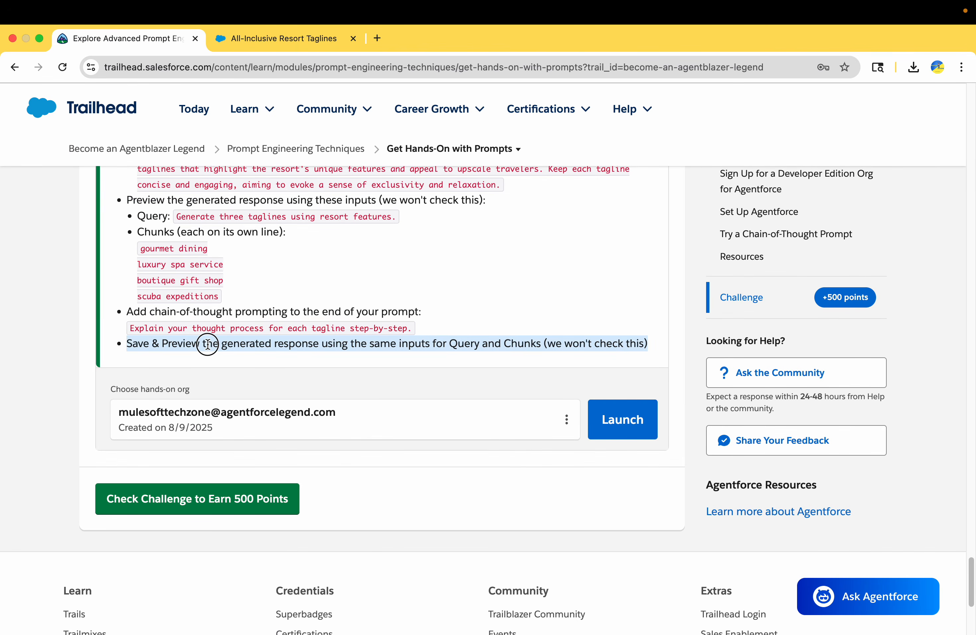
click(284, 39)
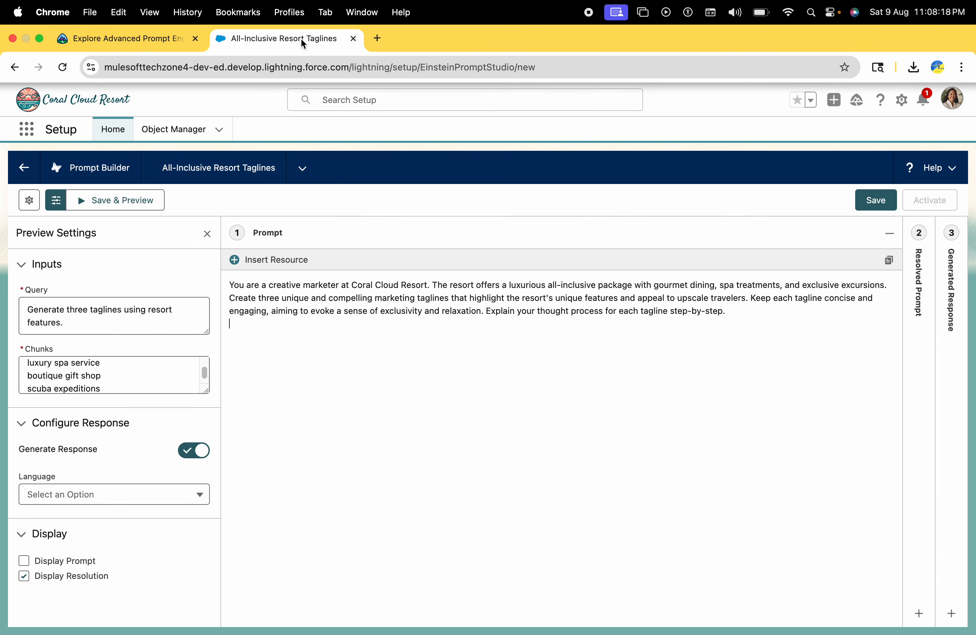
Step: Save the template as Version 1, review the three generated taglines, and run Check Challenge
click(113, 201)
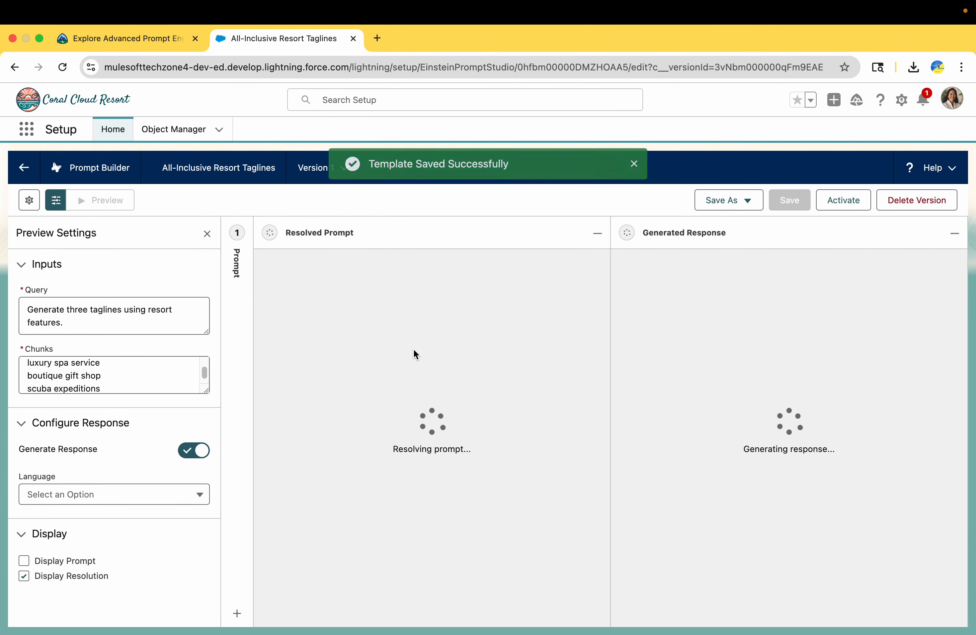
drag(784, 445, 607, 260)
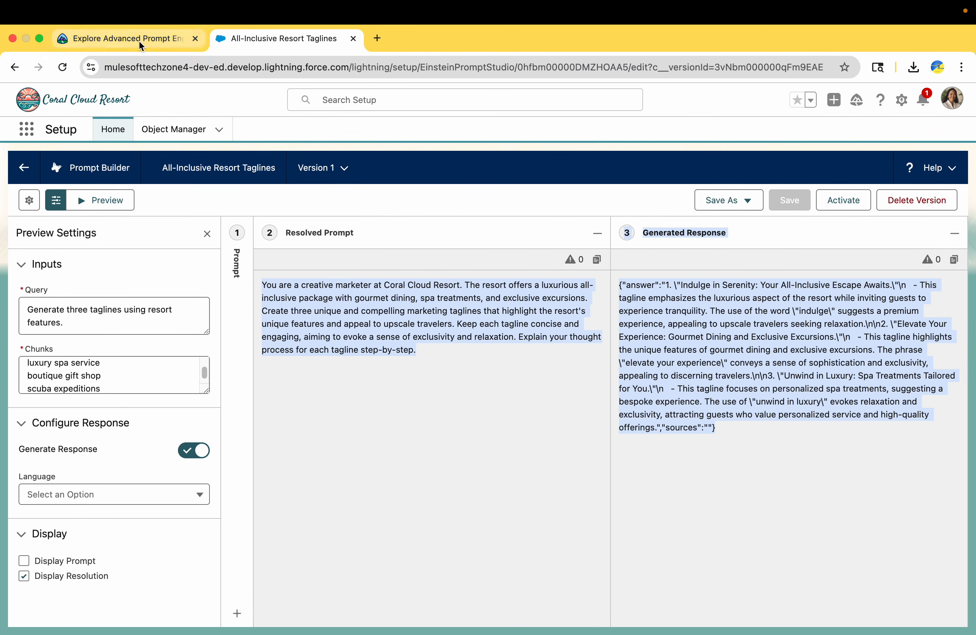
click(171, 35)
click(262, 494)
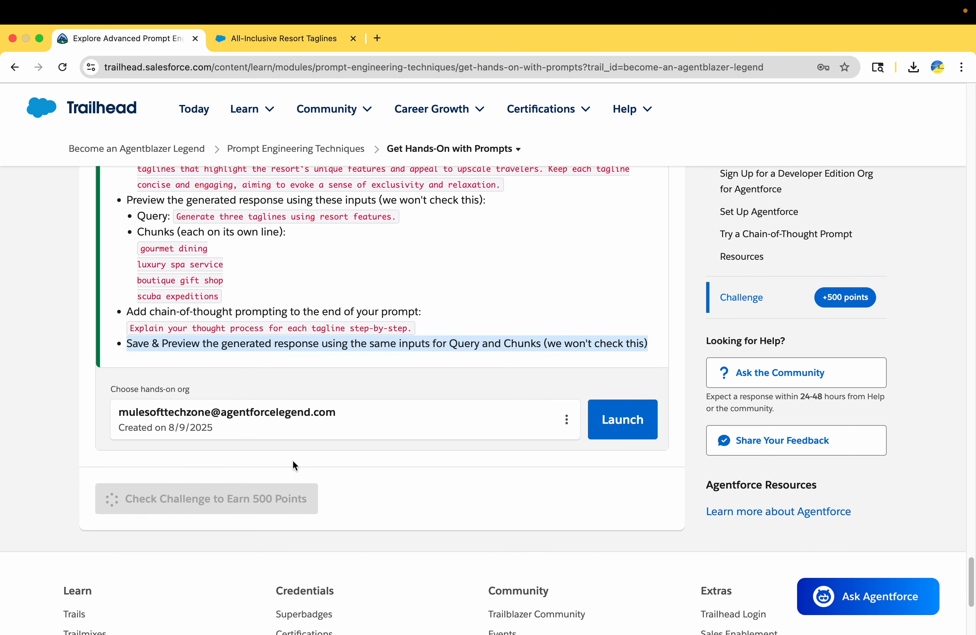
Step: Scroll the Trailhead unit page while the 500-point challenge check completes
scroll(70, 297, up, 15)
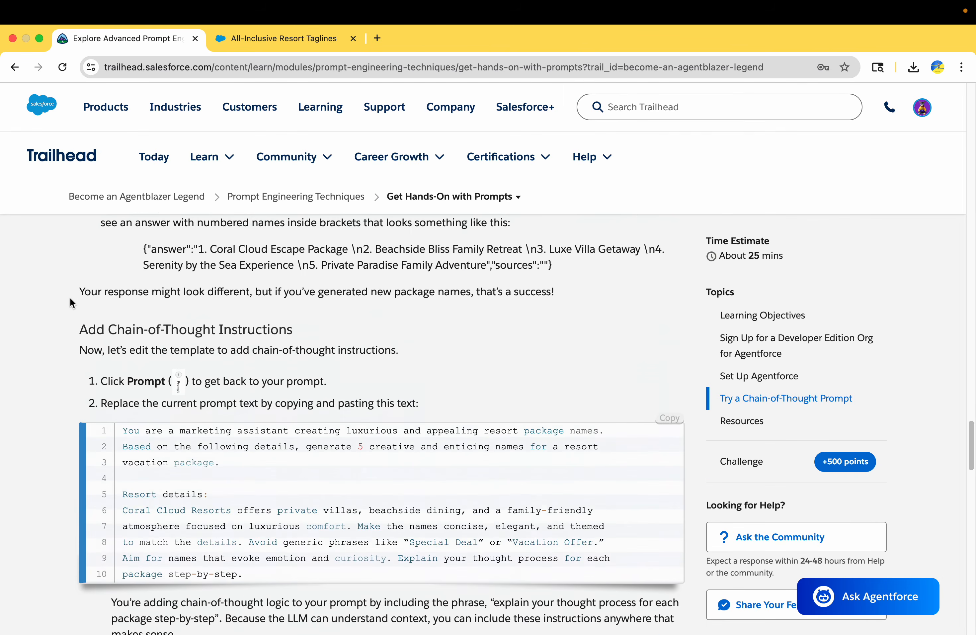
scroll(69, 298, up, 15)
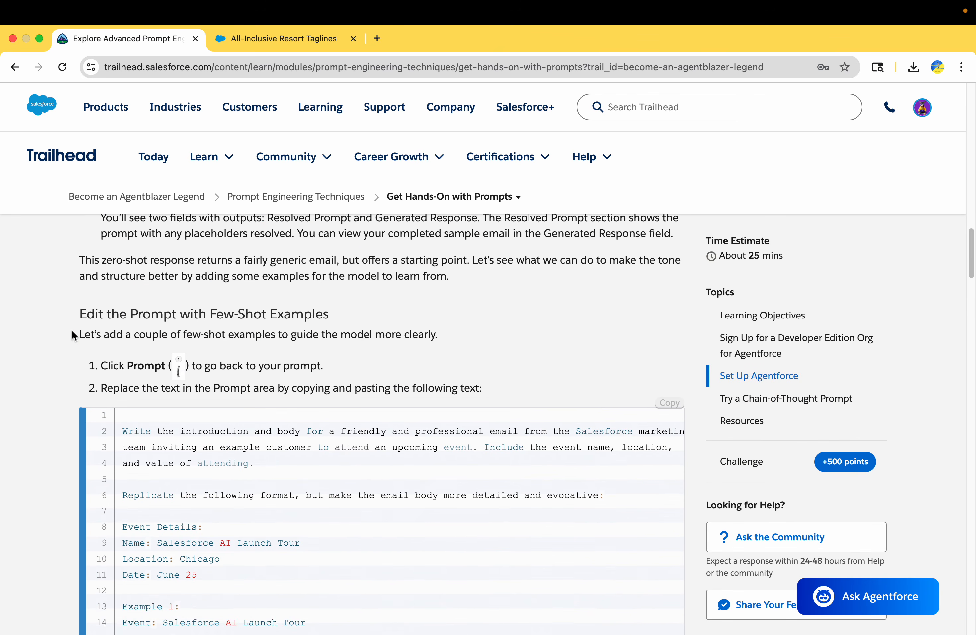
scroll(72, 334, up, 1)
scroll(128, 264, down, 3)
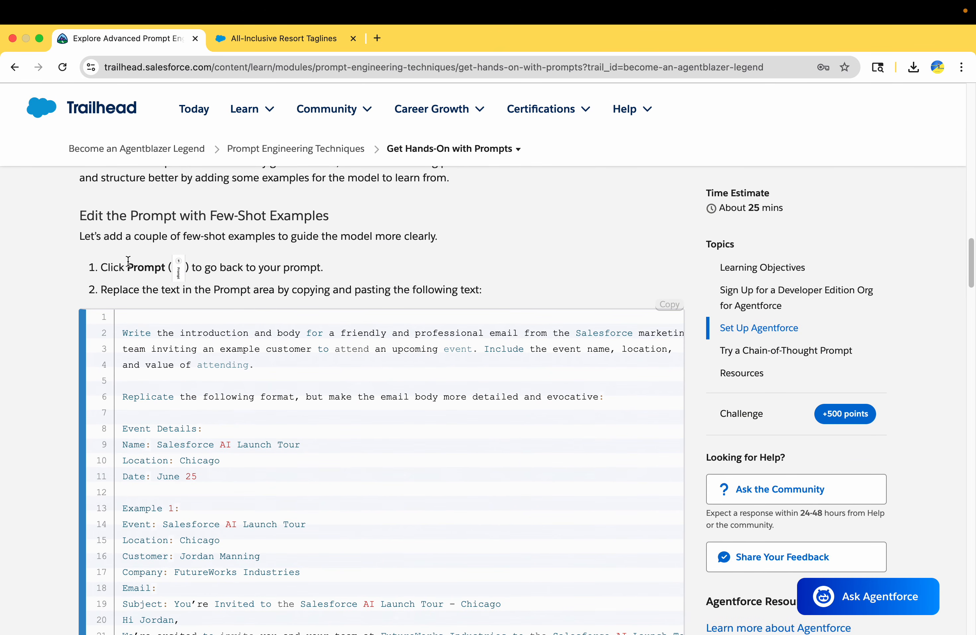
scroll(145, 317, down, 10)
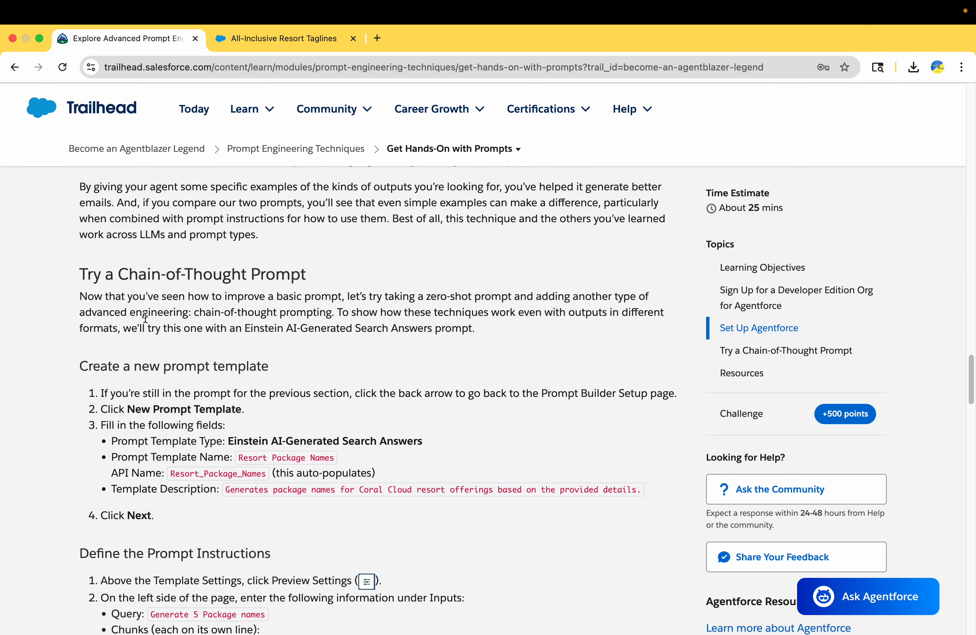
scroll(145, 317, down, 20)
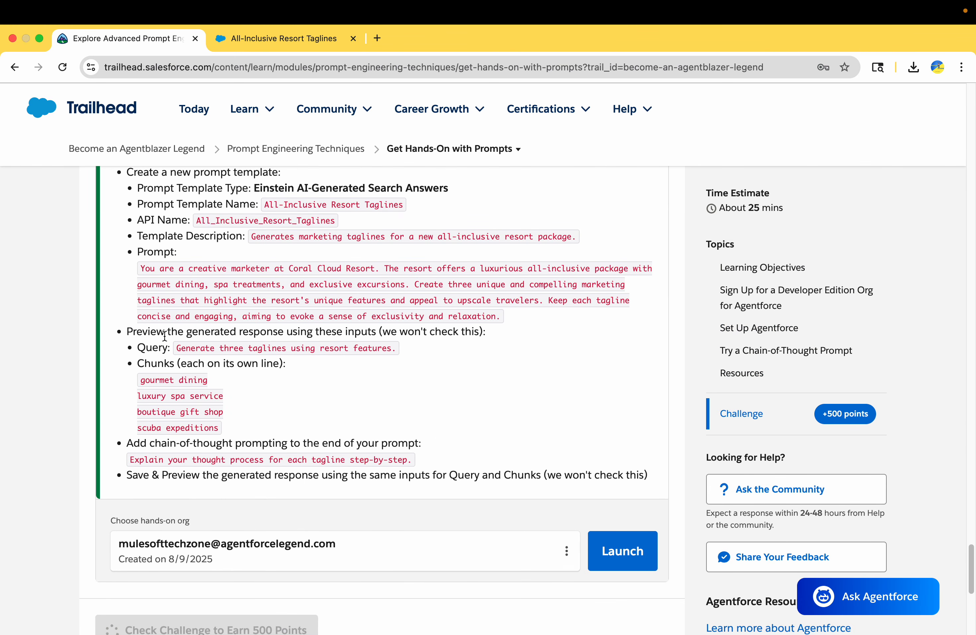
scroll(164, 336, down, 2)
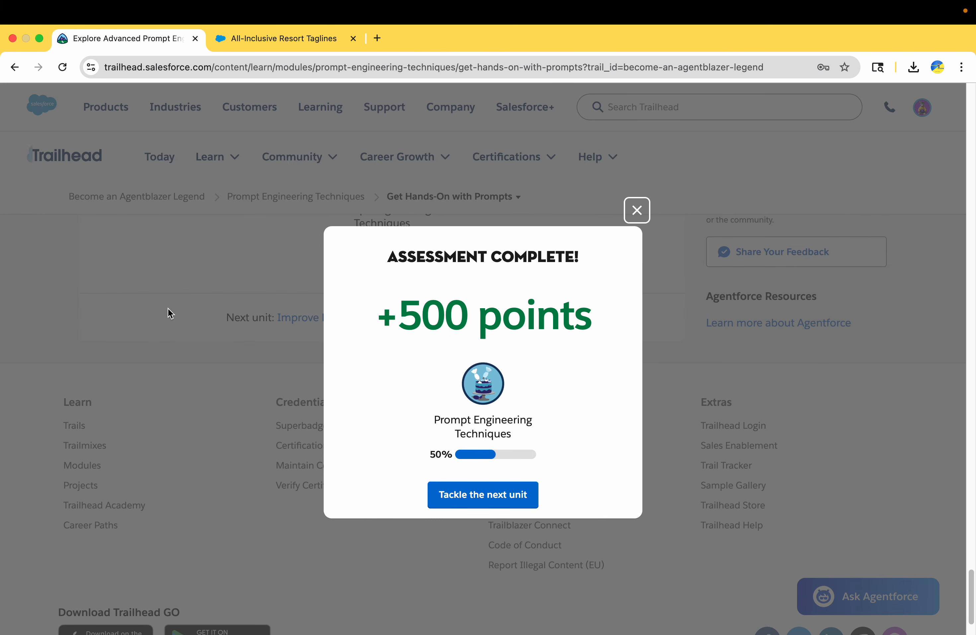
Step: Move on to the next unit of Prompt Engineering Techniques and skim it
click(483, 507)
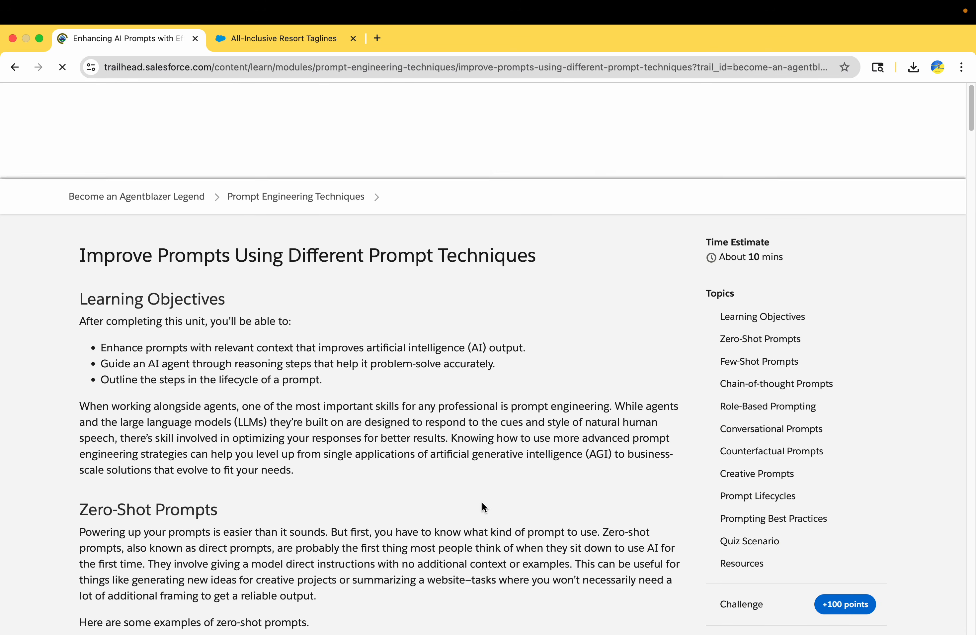
scroll(481, 501, down, 20)
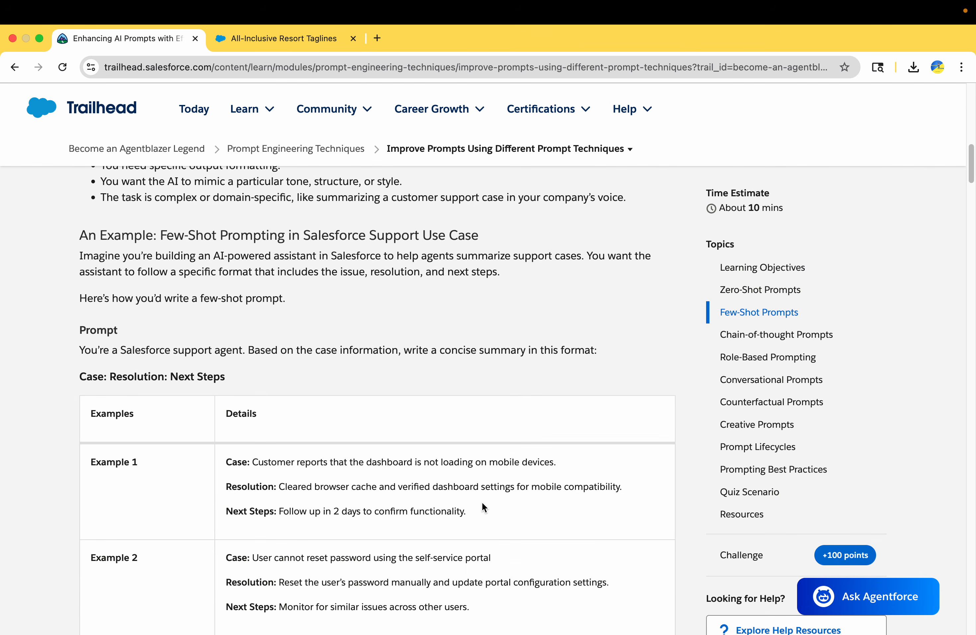
scroll(482, 502, down, 20)
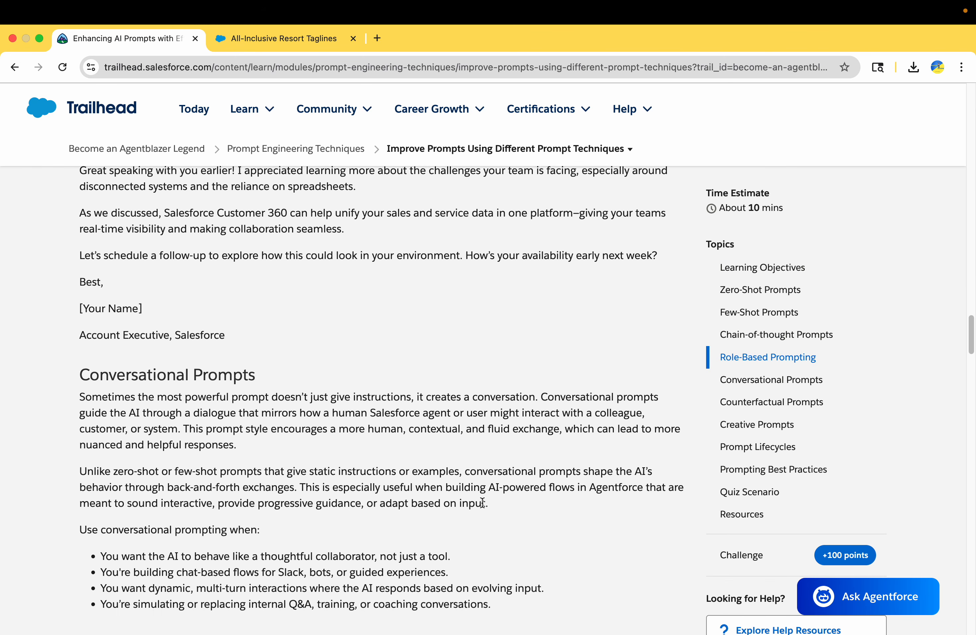
scroll(482, 502, down, 20)
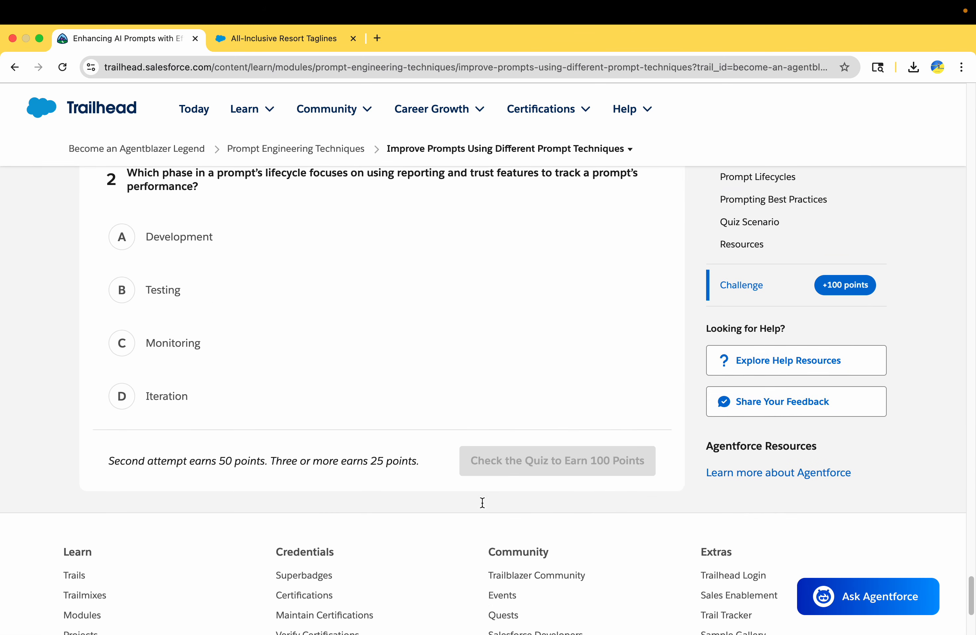
scroll(482, 502, up, 12)
scroll(482, 501, up, 10)
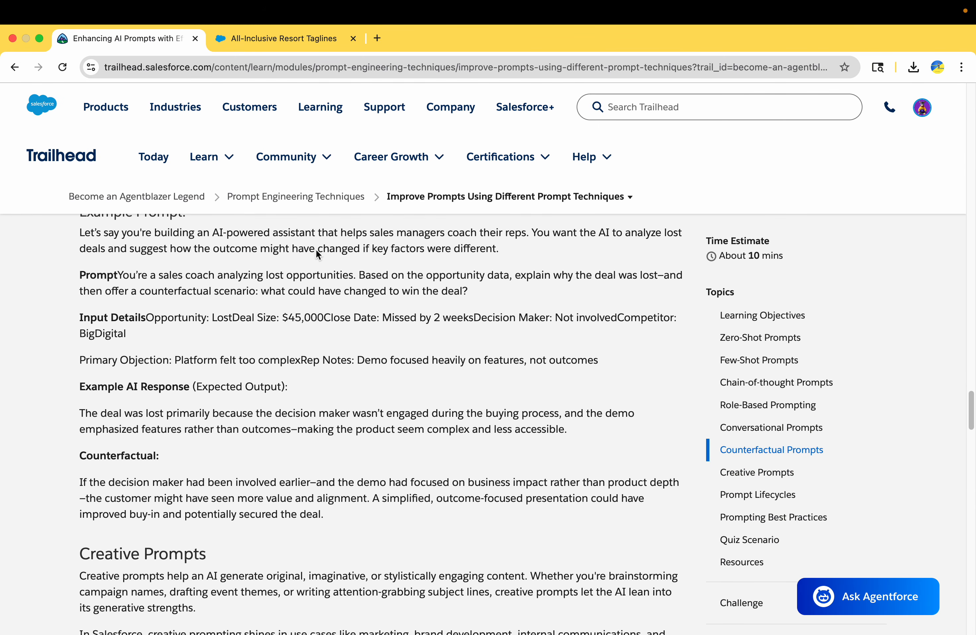
Step: Open the Agent Customization with Flows module from the Become an Agentblazer Legend trail
click(292, 197)
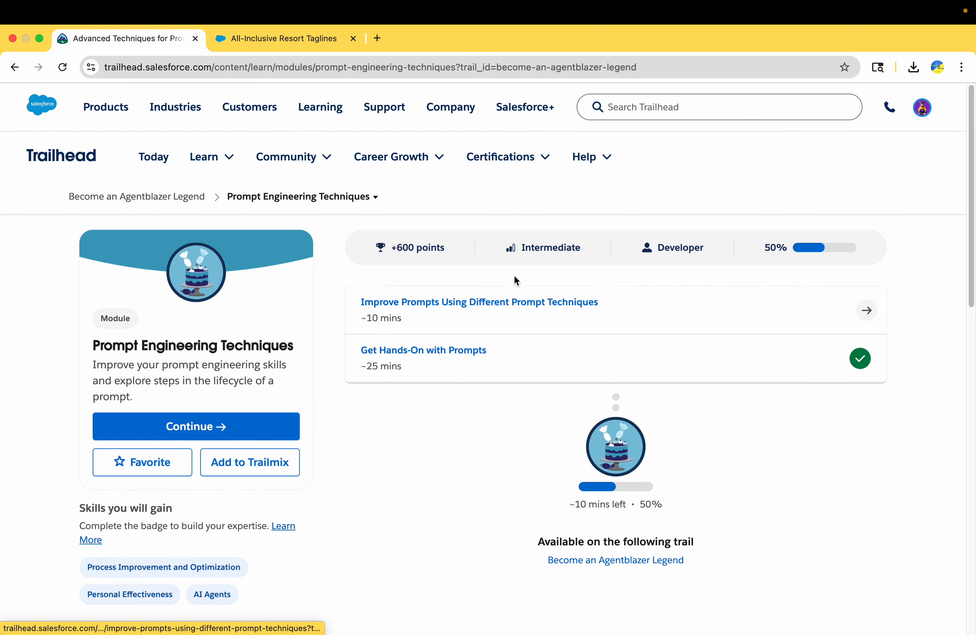
click(179, 196)
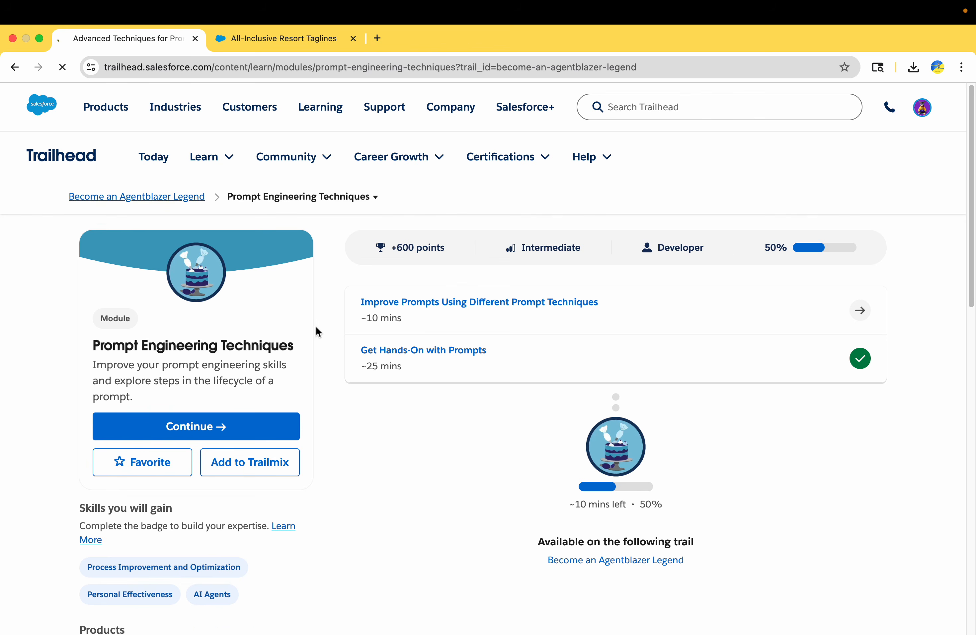
scroll(370, 396, down, 10)
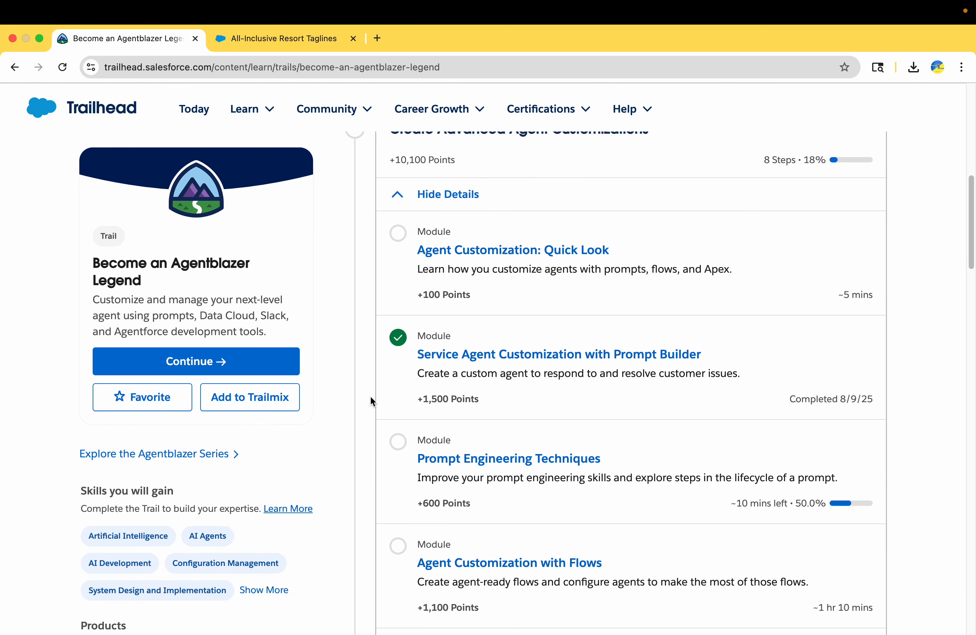
scroll(370, 396, down, 3)
click(827, 388)
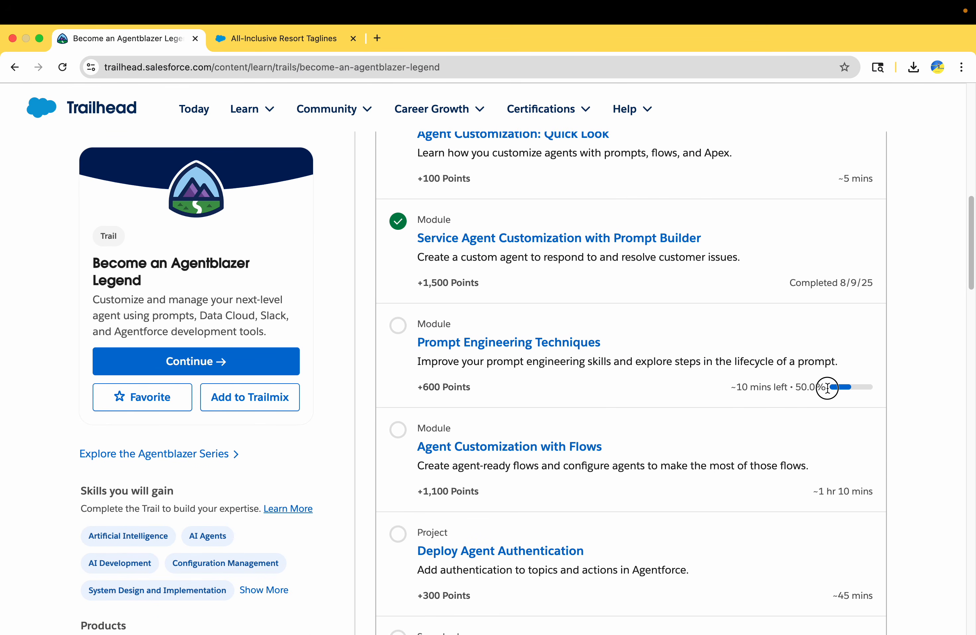
drag(827, 387, 710, 388)
scroll(714, 390, down, 2)
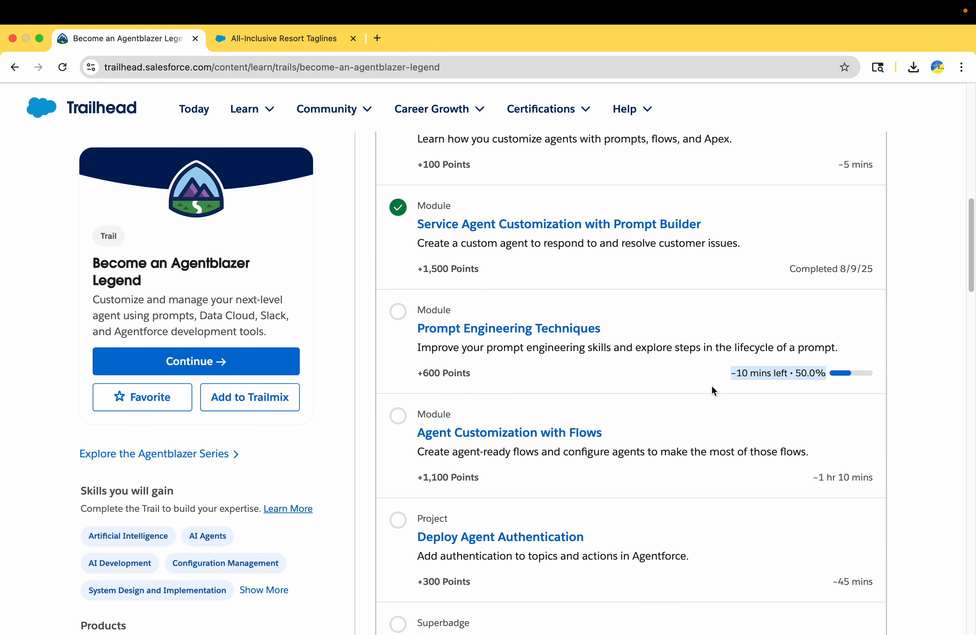
scroll(712, 386, down, 2)
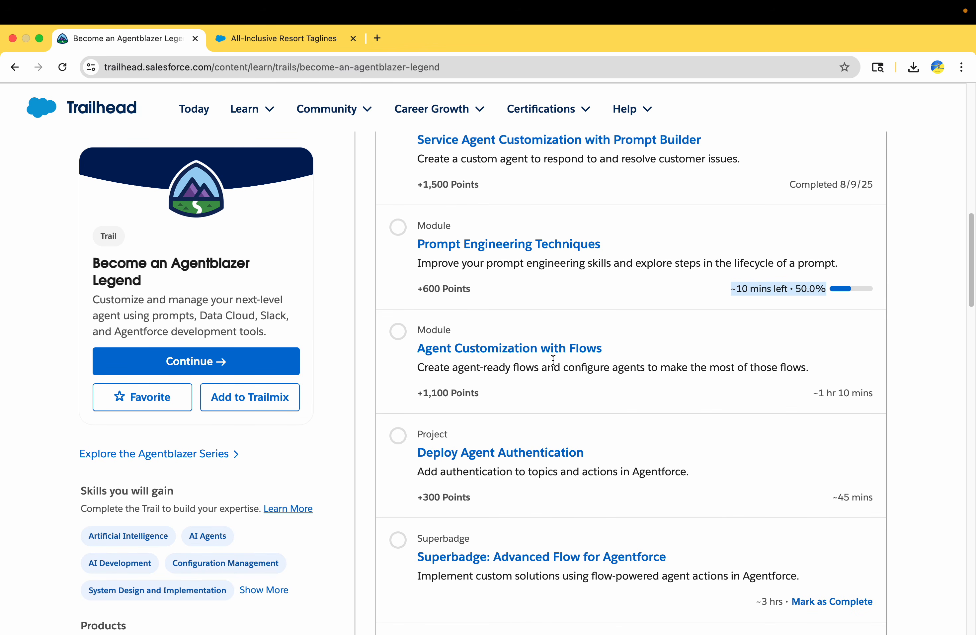
click(544, 349)
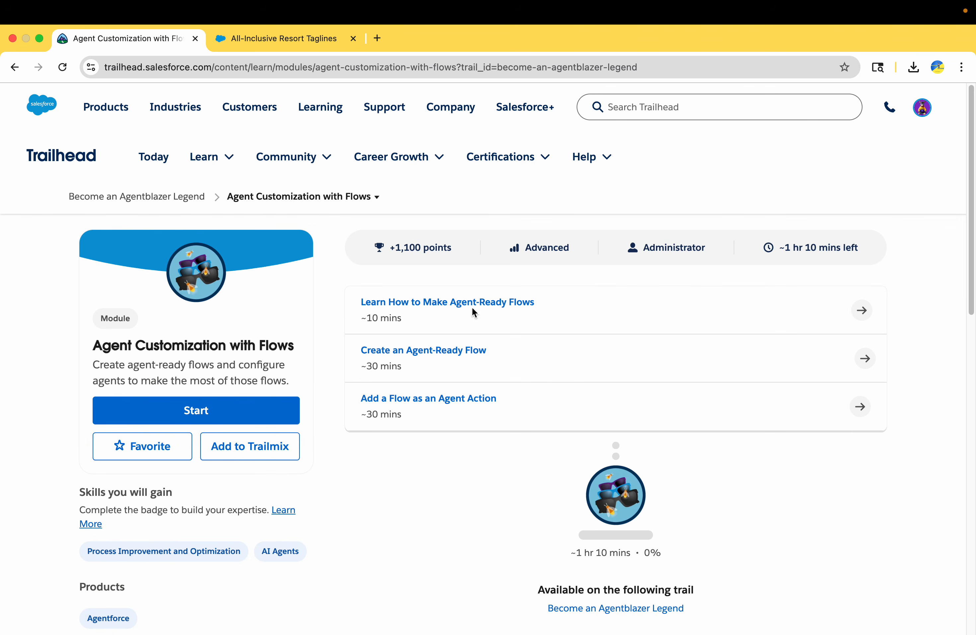
Step: Open and skim the Learn How to Make Agent-Ready Flows unit
click(457, 302)
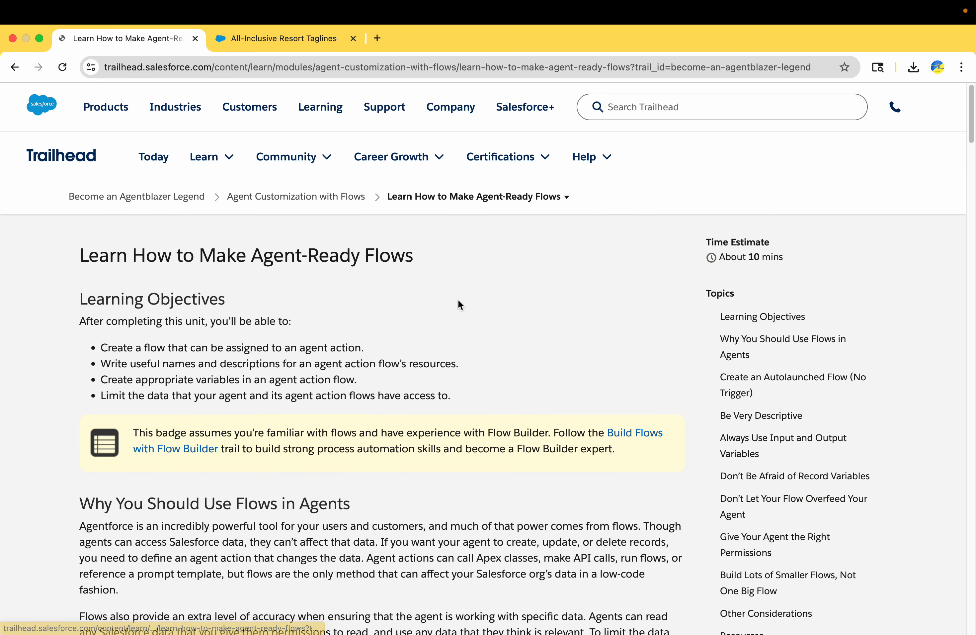
scroll(461, 305, down, 15)
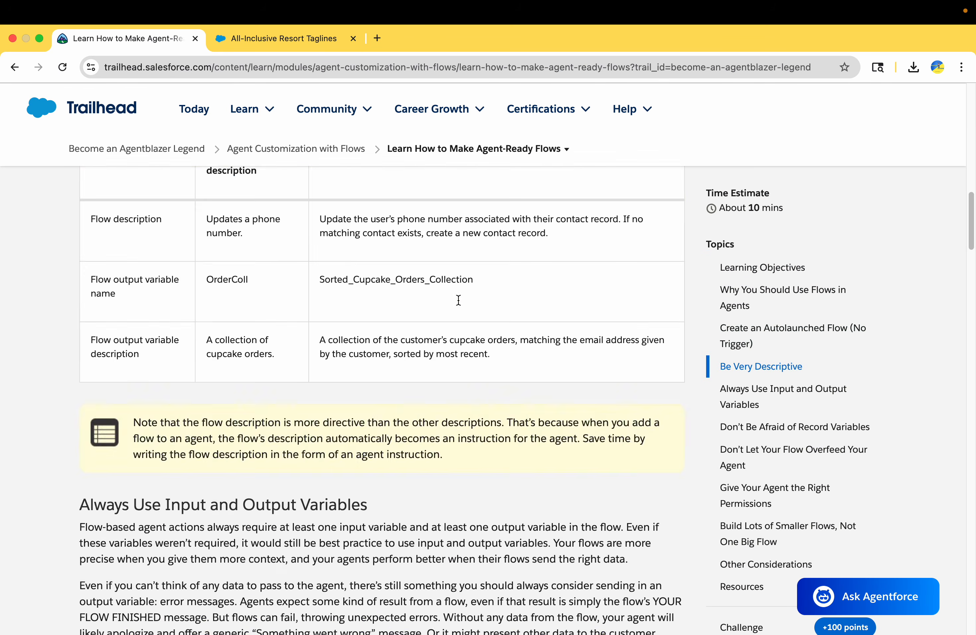
scroll(459, 300, down, 20)
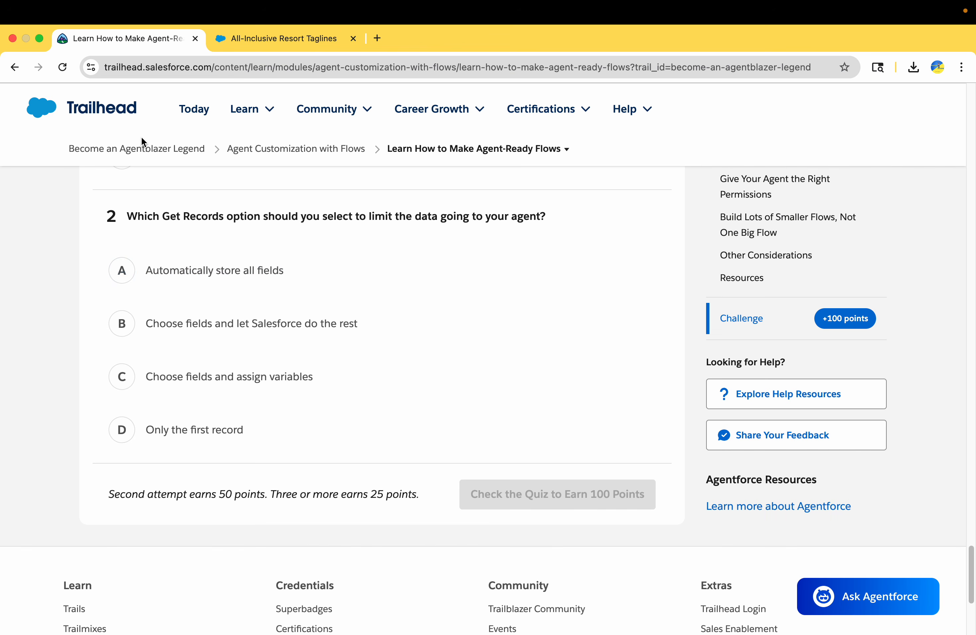
Step: Open the Create an Agent-Ready Flow unit and read its Developer Edition sign-up step
click(505, 151)
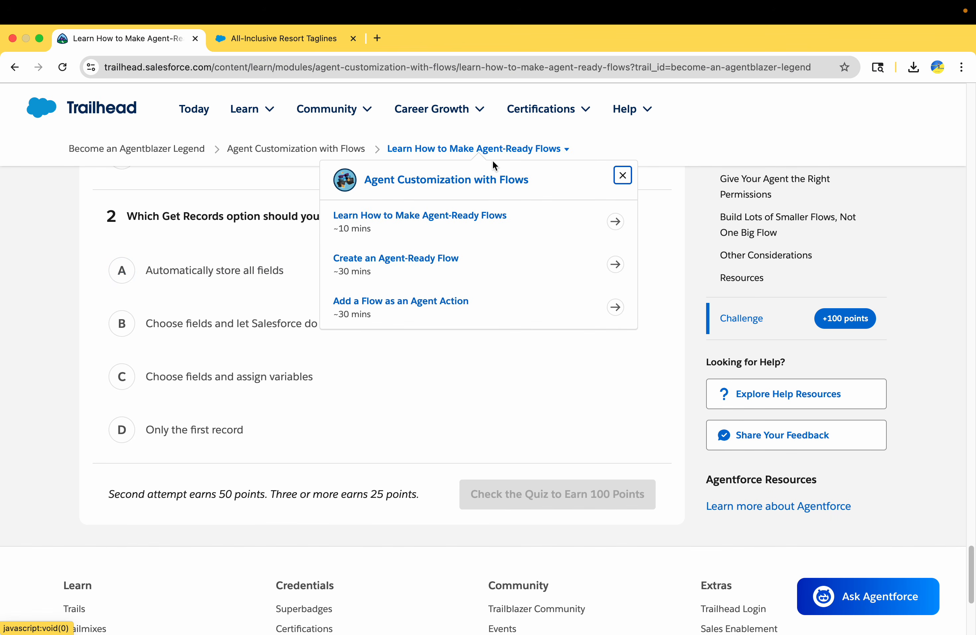
click(433, 264)
scroll(421, 361, down, 6)
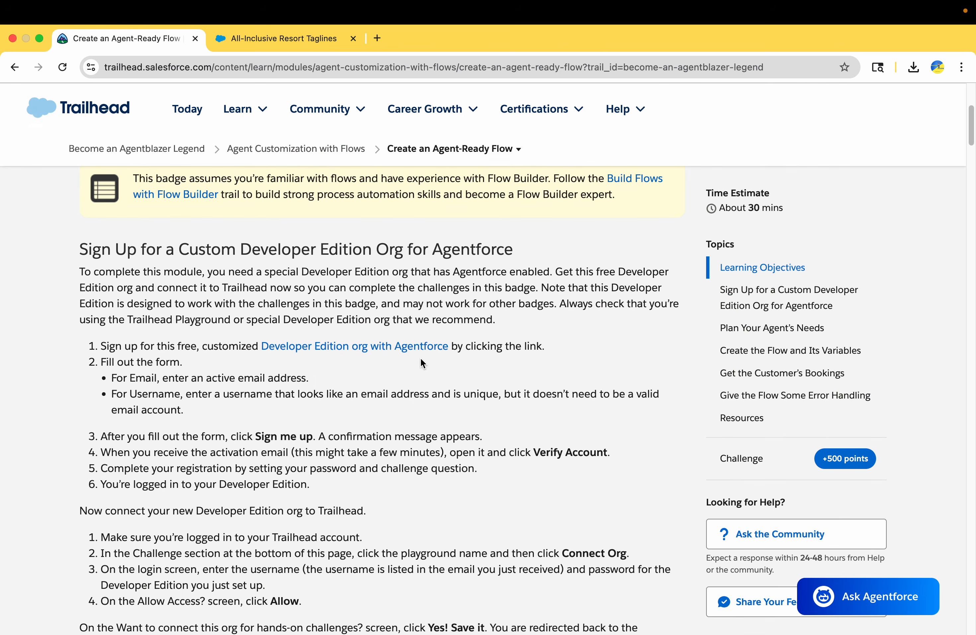
drag(247, 341, 492, 345)
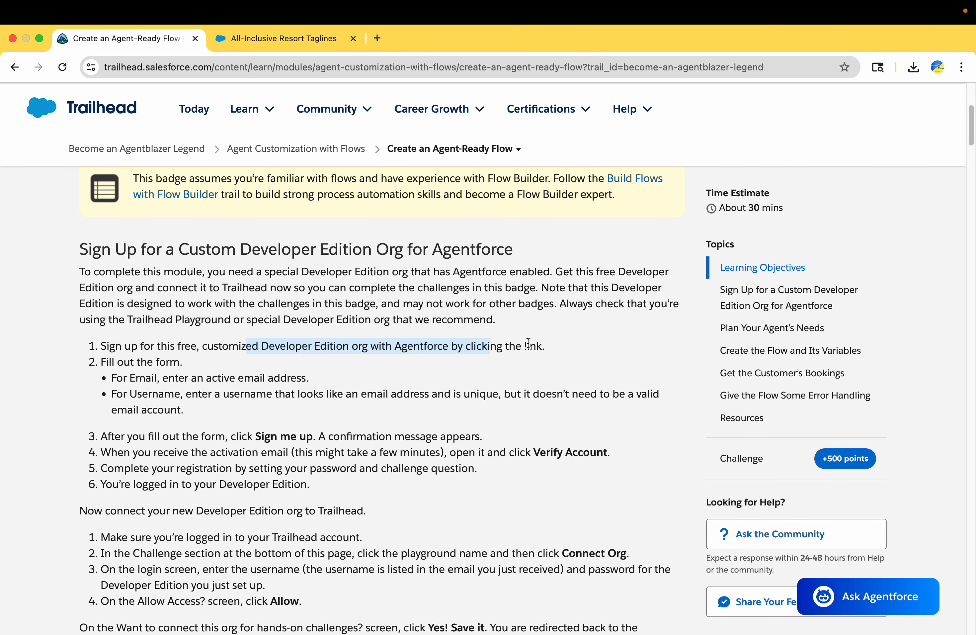
scroll(528, 343, up, 2)
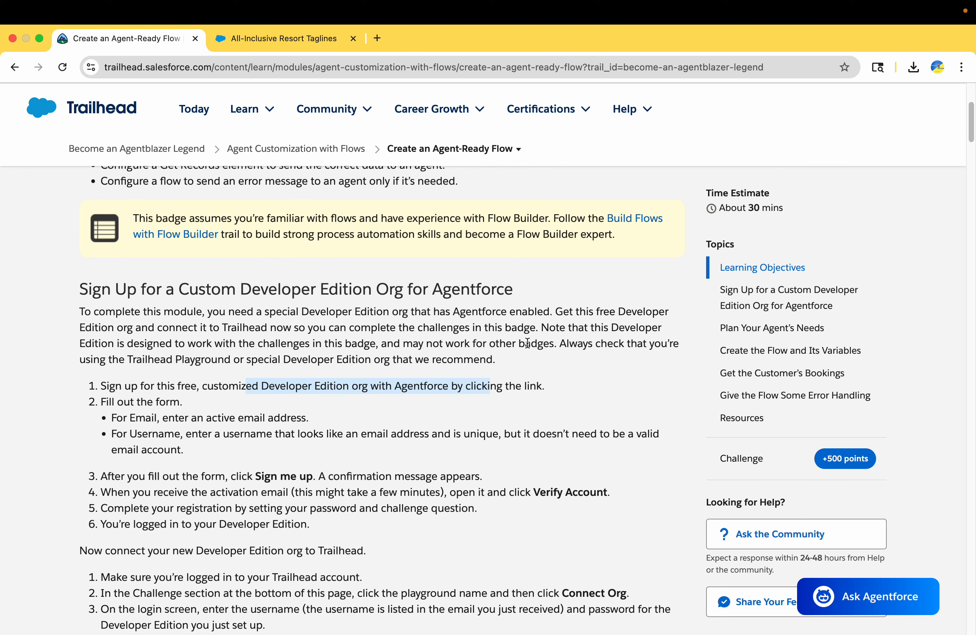
scroll(527, 343, up, 10)
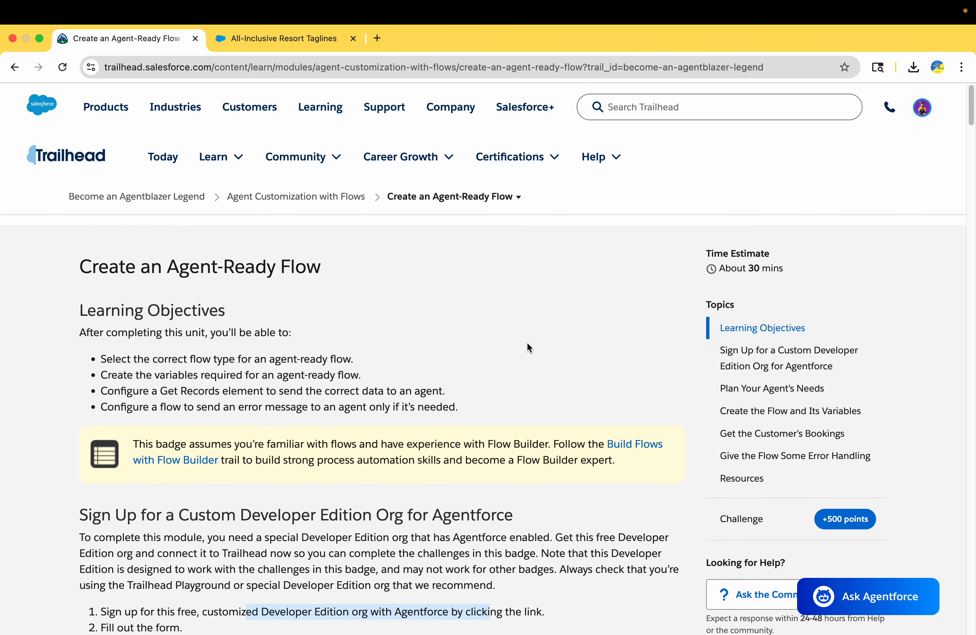